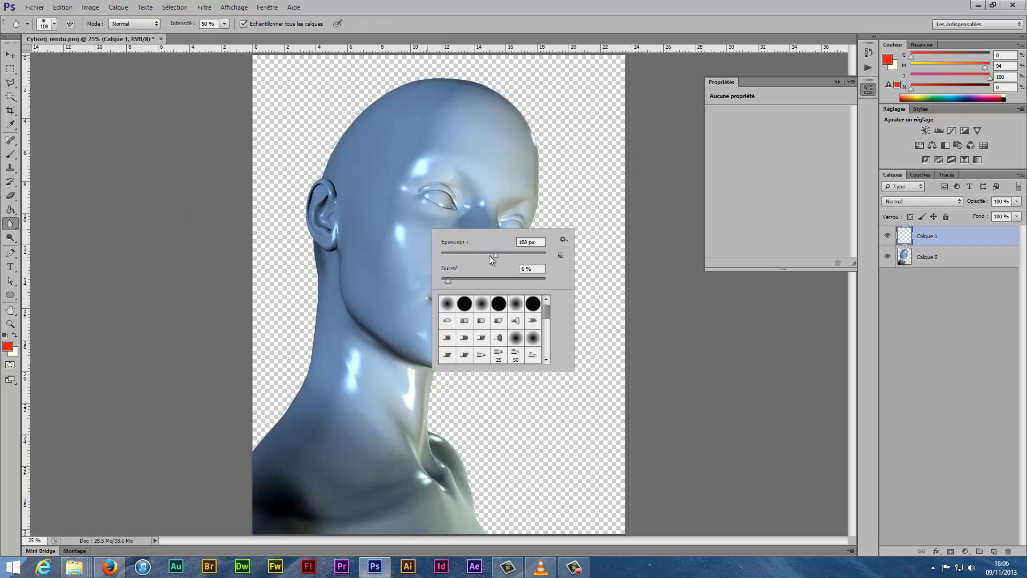
Begin a Pen path along the nostril edge of the cyborg head in Cyborg_rendu.png
left_click_drag(492, 260, 505, 258)
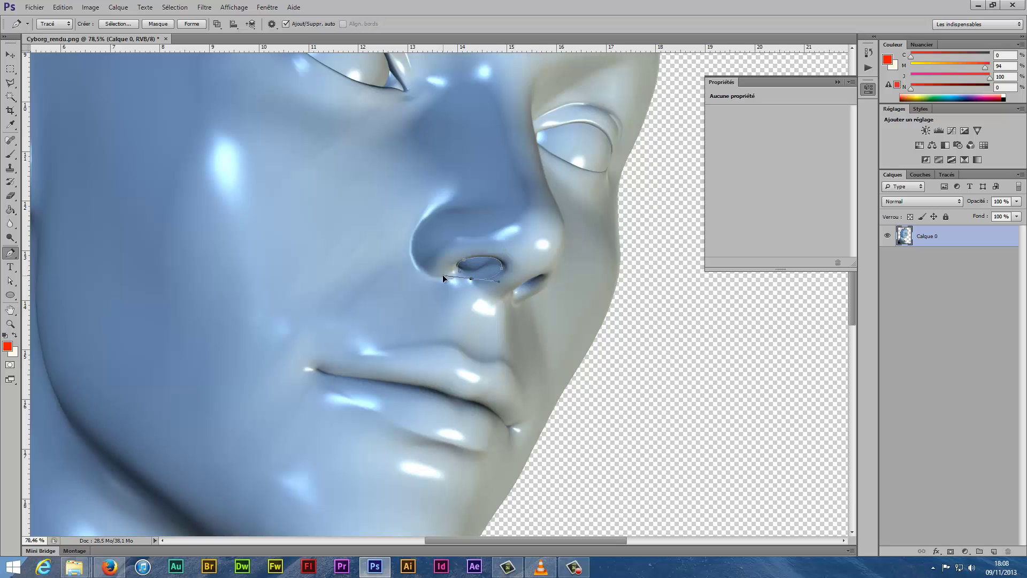
Close the nostril outlines and convert the paths into a selection
left_click_drag(445, 259, 445, 259)
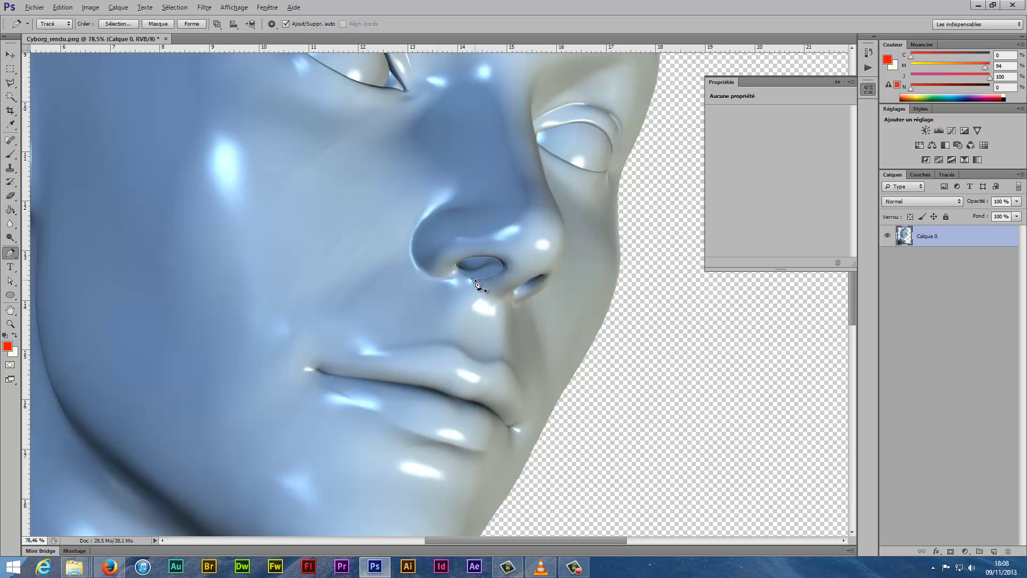
right_click(529, 289)
left_click(573, 335)
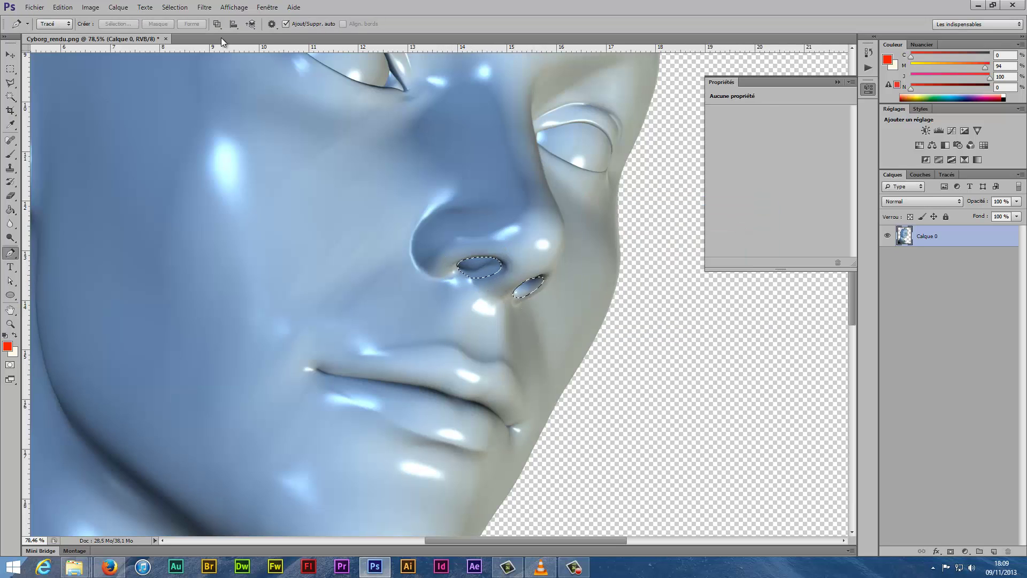
key("Return")
Paint both nostrils solid black with a small brush
key("b")
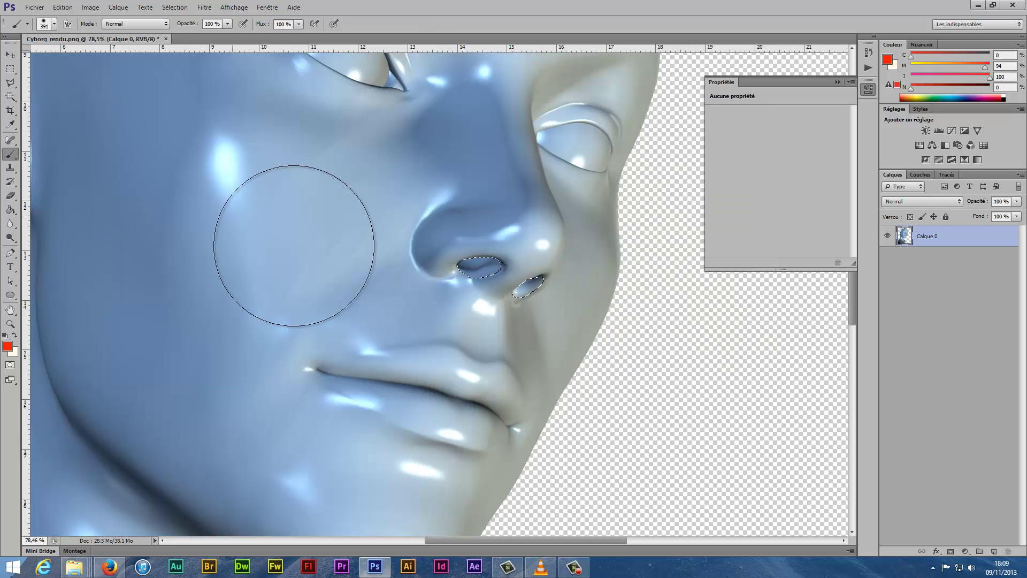
right_click(407, 263)
key("Return")
key("d")
left_click_drag(471, 266, 487, 262)
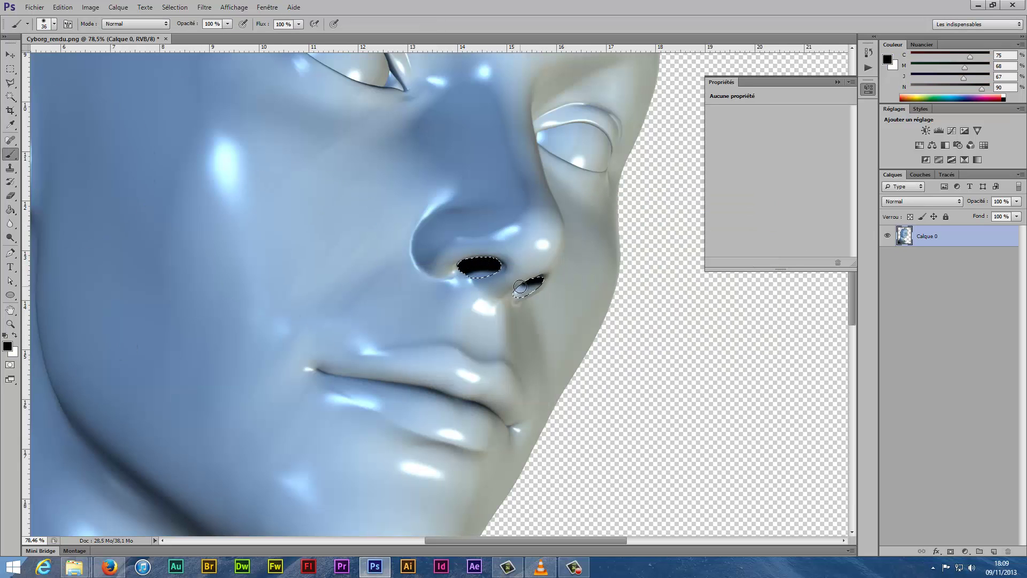
key("ctrl+shift+alt+n")
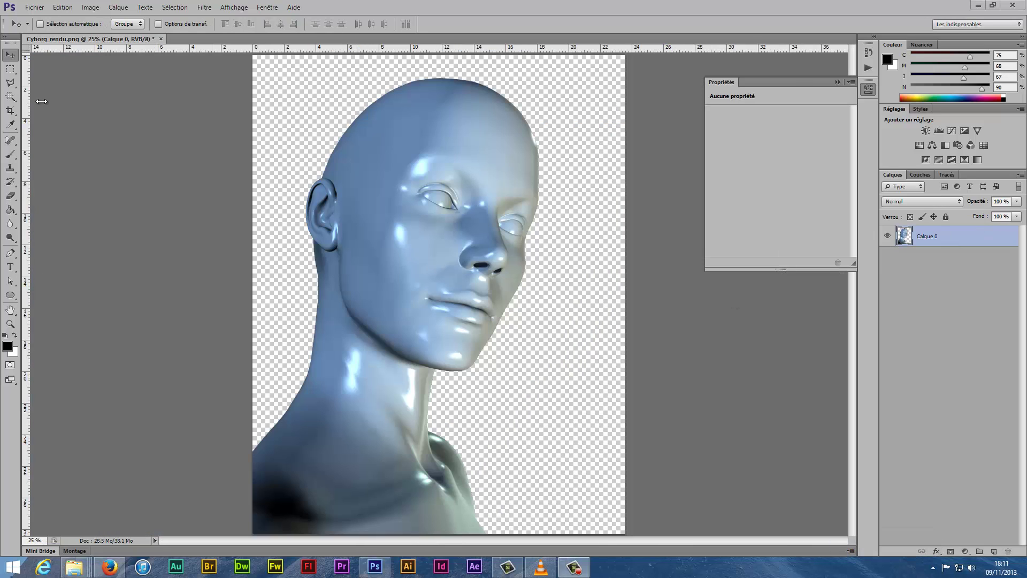
Set the skin layer Calque 1 to Lumière crue and outline the eye band and mouth as a selection
left_click(966, 551)
left_click(909, 439)
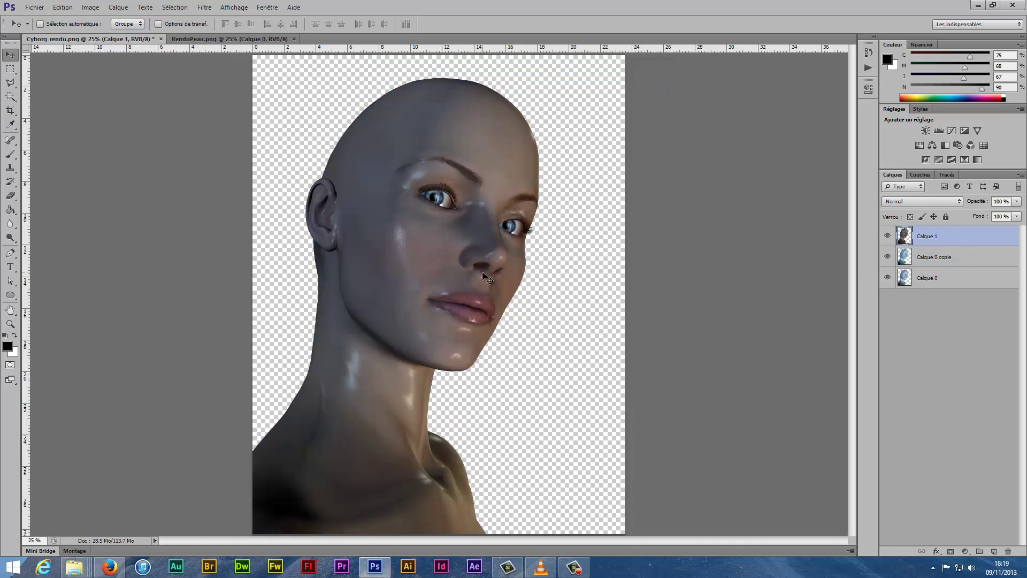
left_click(376, 162)
left_click_drag(453, 140, 473, 154)
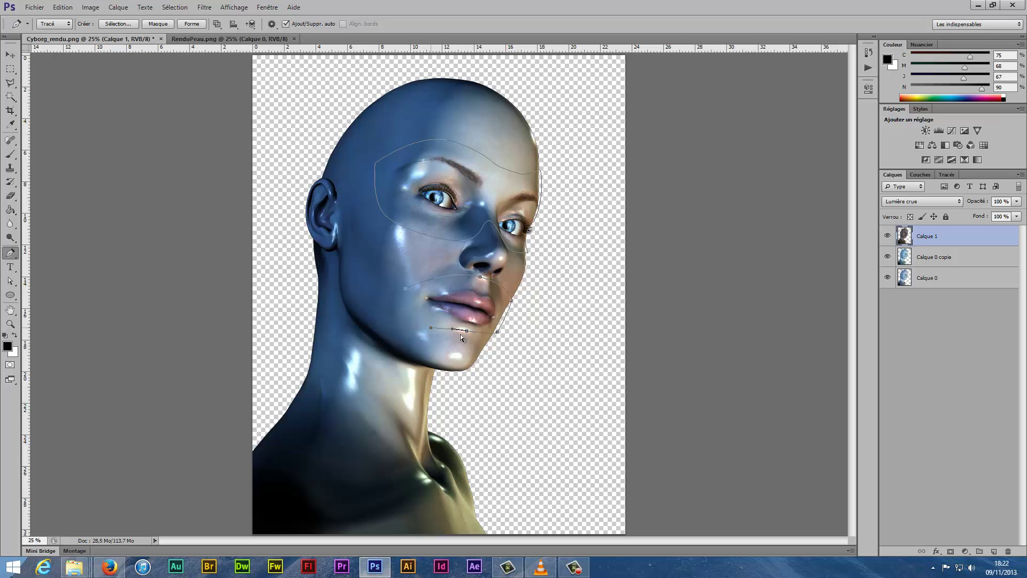
left_click(407, 294)
key("Return")
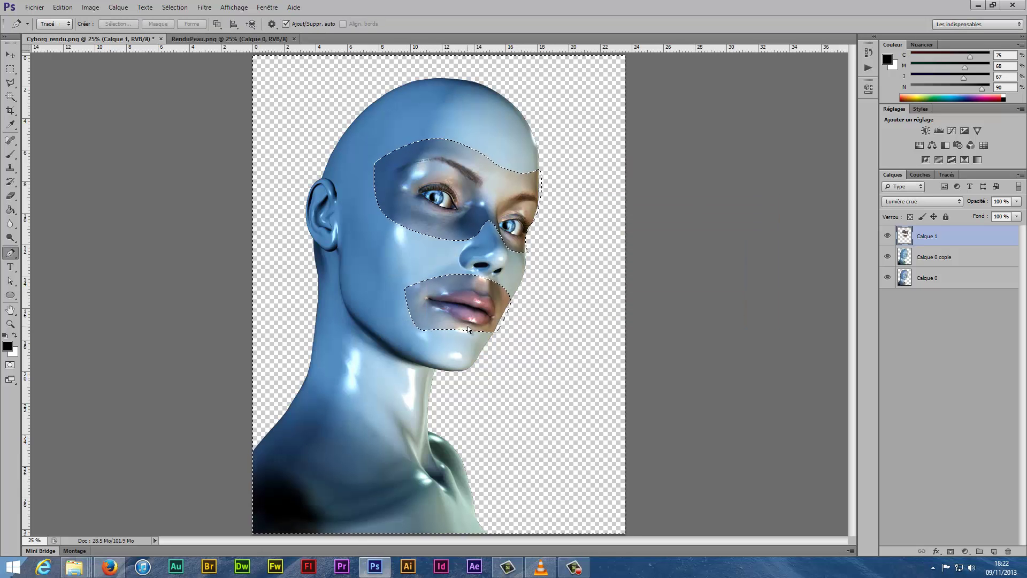
Mask the skin layer with Reveal Selection so it shows only through the eyes and mouth
key("v")
left_click(118, 7)
left_click(276, 128)
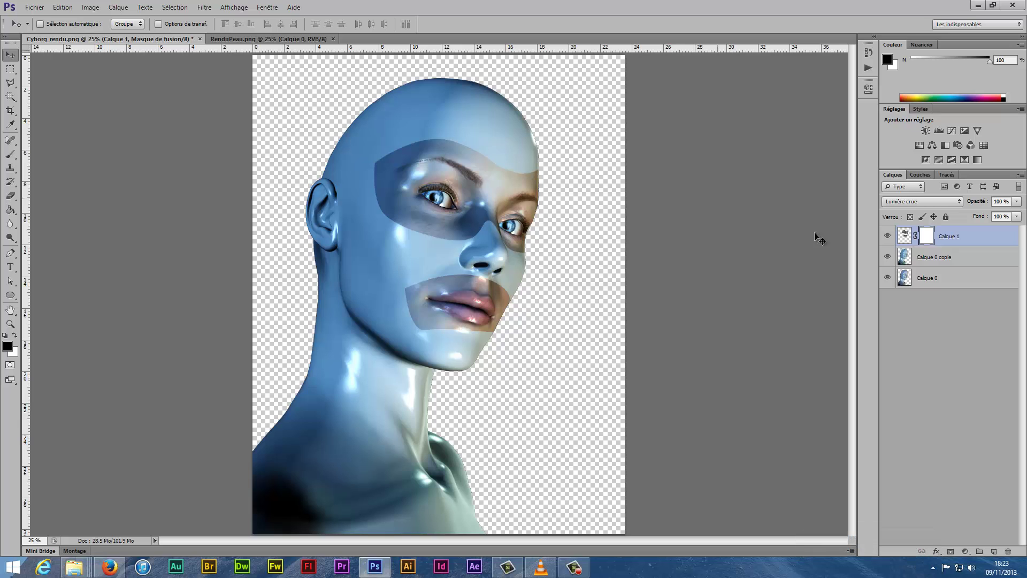
key("b")
right_click(427, 298)
With a 176 px brush, paint the mask black above the eye and at the inner eye corner
type("176")
key("Return")
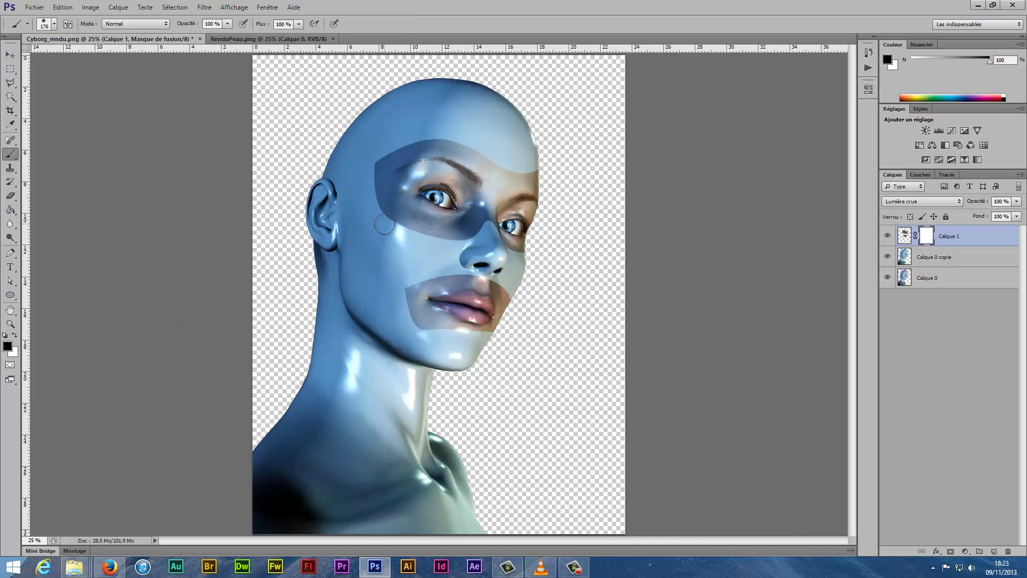
scroll(442, 221, "up", 1)
scroll(442, 221, "up", 3)
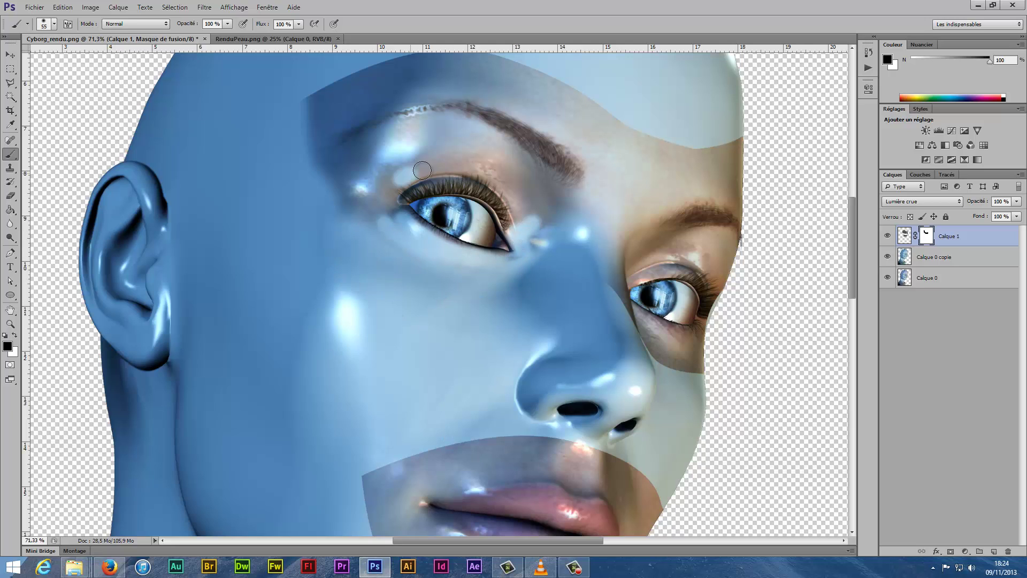
left_click_drag(526, 266, 488, 172)
key("5")
key("4")
key("0")
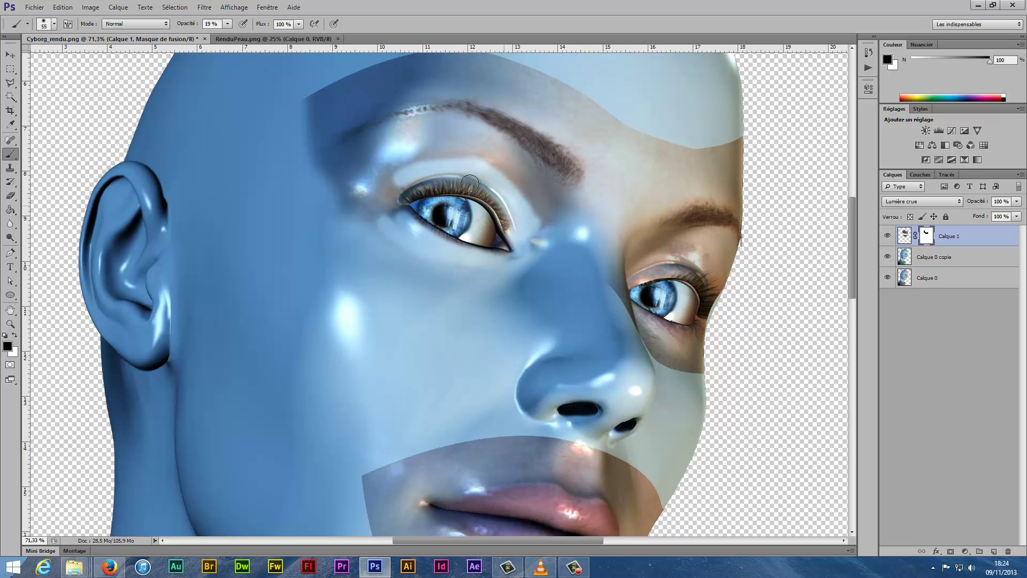
mouse_move(377, 185)
left_mouse_down()
mouse_move(393, 187)
mouse_move(381, 243)
mouse_move(284, 121)
mouse_move(541, 225)
mouse_move(528, 165)
mouse_move(424, 151)
left_mouse_up()
Remove the dark forehead strip and fade the eyebrow patch at 12% brush strength
scroll(509, 291, "right", 5)
left_click_drag(110, 102, 126, 160)
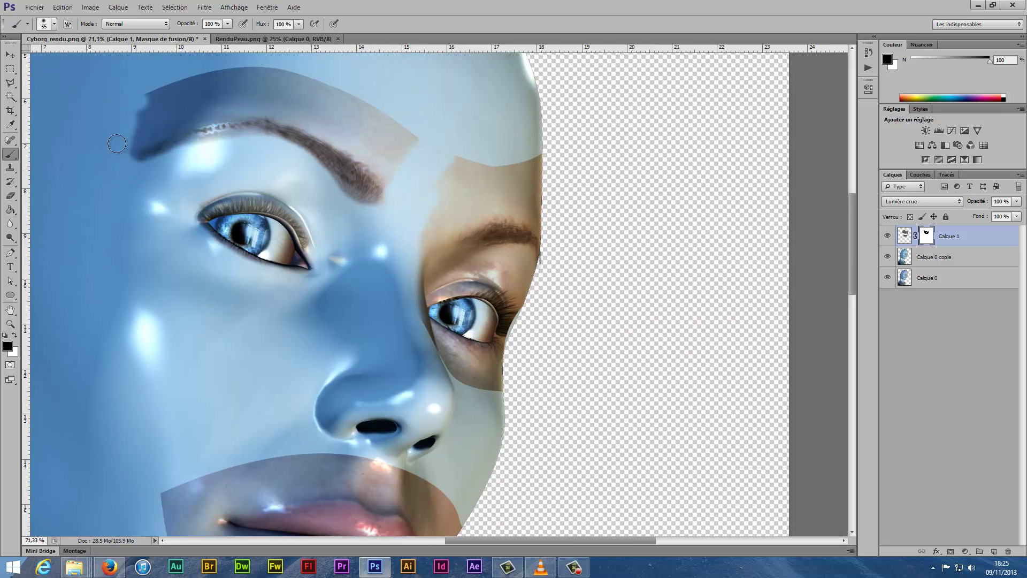
key("1")
key("2")
mouse_move(342, 153)
left_mouse_down()
mouse_move(356, 142)
mouse_move(171, 128)
mouse_move(230, 115)
mouse_move(398, 131)
left_mouse_up()
key("0")
scroll(412, 160, "up", 3)
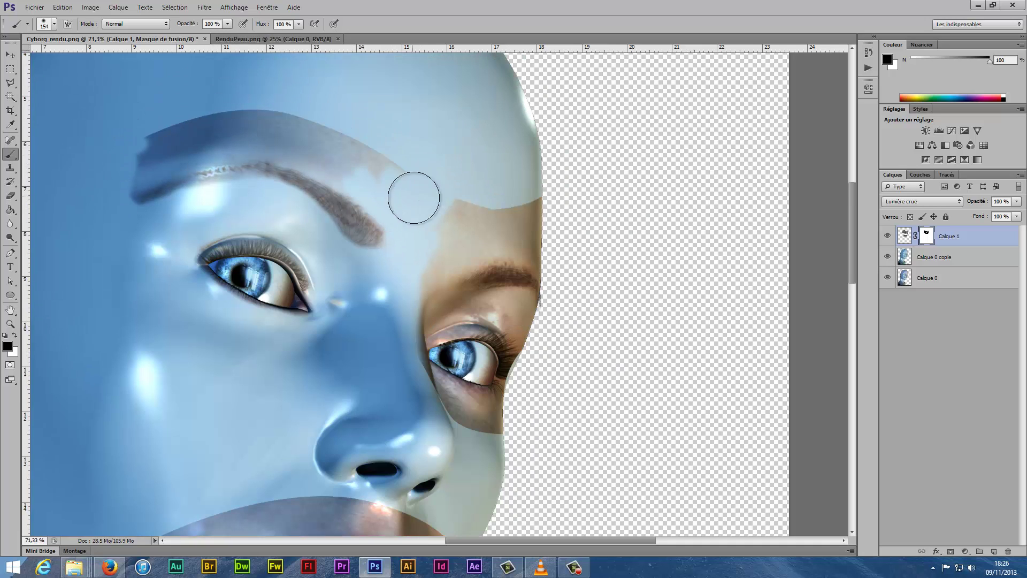
left_click_drag(229, 183, 481, 293)
With a smaller brush, mask away brown skin around the outer eye and brow, softening the lashes
right_click(543, 367)
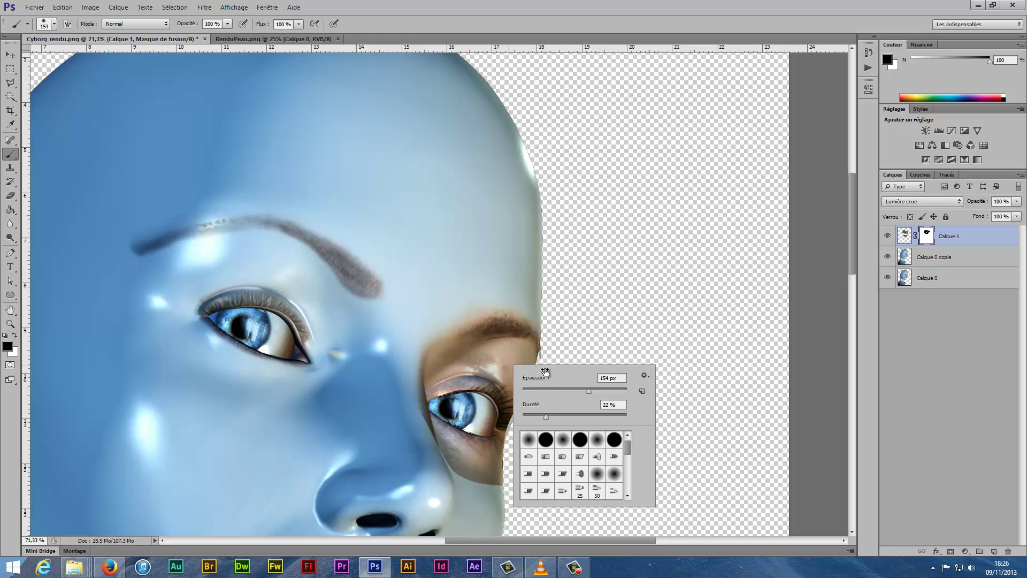
left_click_drag(594, 387, 572, 386)
mouse_move(418, 417)
left_mouse_down()
mouse_move(487, 460)
mouse_move(429, 369)
mouse_move(522, 396)
mouse_move(456, 375)
mouse_move(439, 423)
mouse_move(454, 358)
mouse_move(528, 303)
left_mouse_up()
left_click_drag(228, 24, 179, 40)
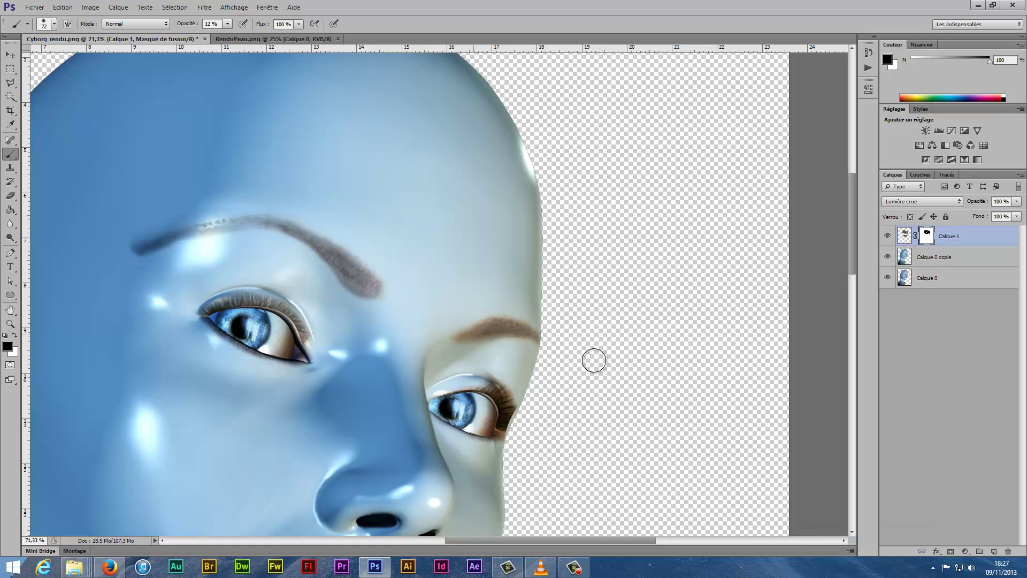
left_click_drag(593, 360, 513, 435)
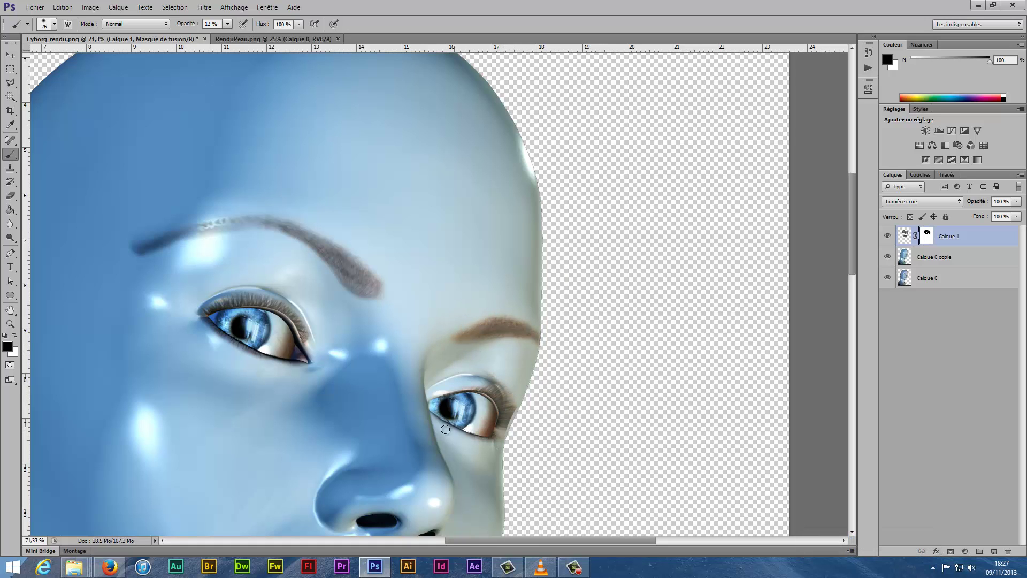
Blend the hard edge below the lips into the chin at full brush strength
key("0")
scroll(309, 358, "down", 5)
scroll(309, 358, "up", 1)
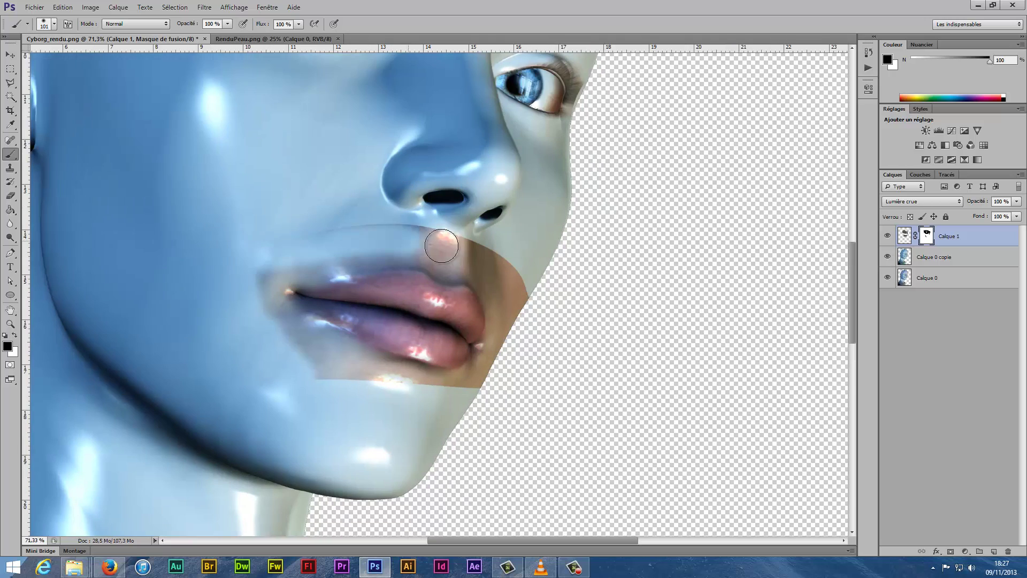
mouse_move(308, 358)
left_mouse_down()
mouse_move(443, 390)
mouse_move(495, 376)
mouse_move(490, 350)
left_mouse_up()
Soften the upper lip edge and lip corner at 31% strength, then drop to 15% with a smaller brush
key("1")
key("3")
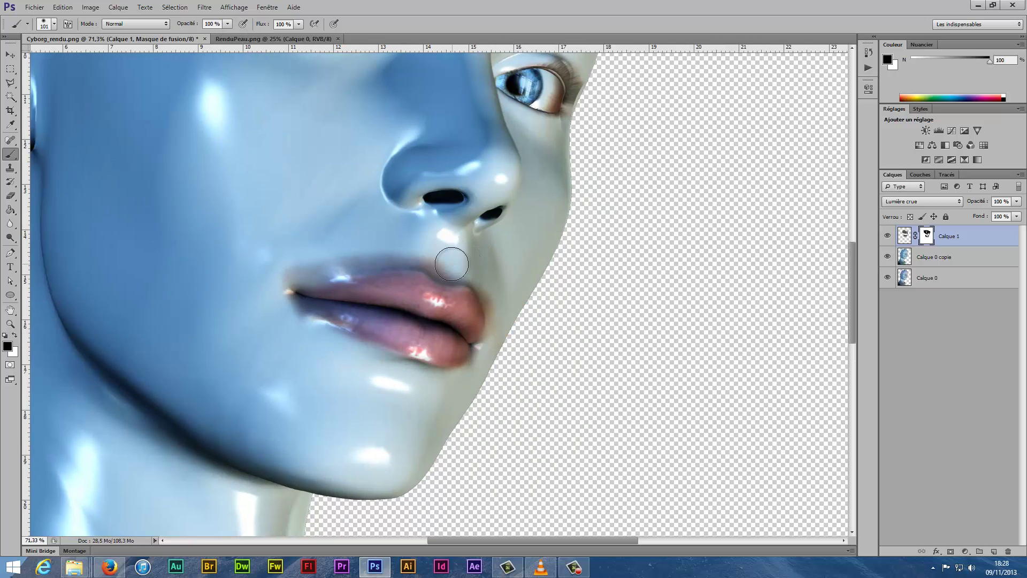
key("3")
key("1")
mouse_move(289, 268)
left_mouse_down()
mouse_move(281, 284)
mouse_move(413, 252)
mouse_move(493, 293)
mouse_move(480, 377)
left_mouse_up()
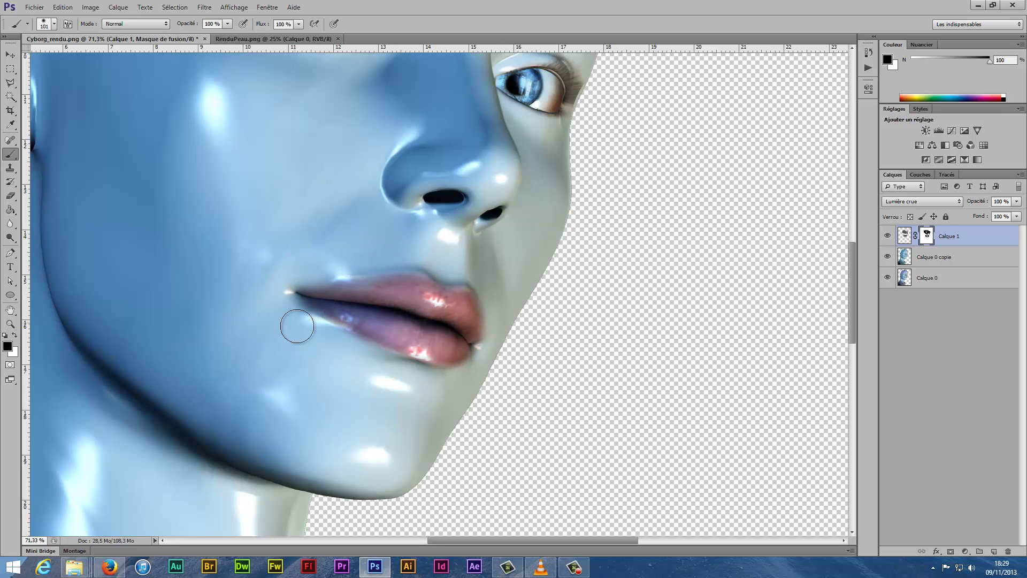
scroll(436, 241, "down", 5)
key("1")
key("5")
key("bracketleft")
key("bracketleft")
key("bracketleft")
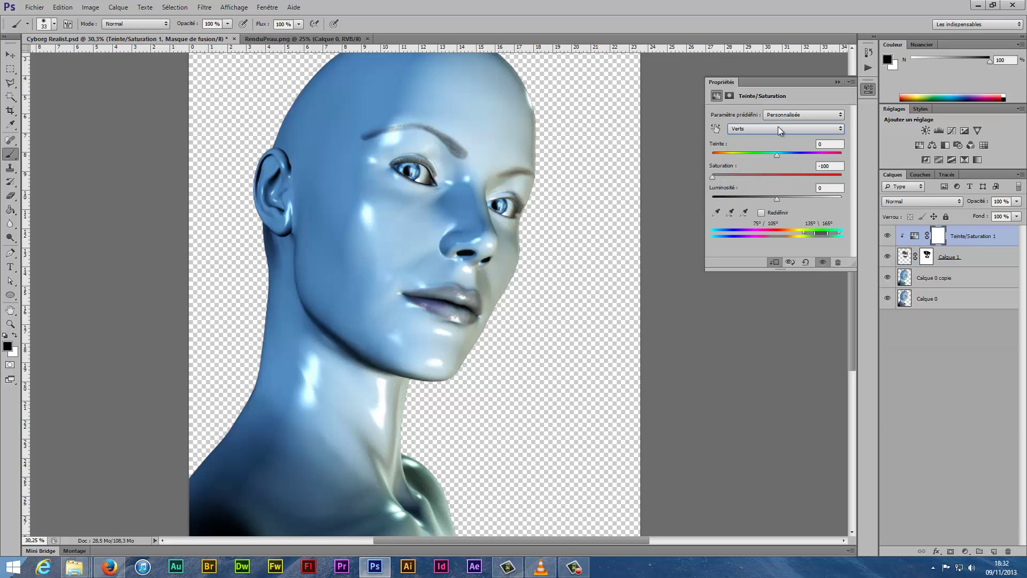
Desaturate Magentas in Hue/Saturation and paint its mask over the lips to restore their pink
key("Down")
key("Down")
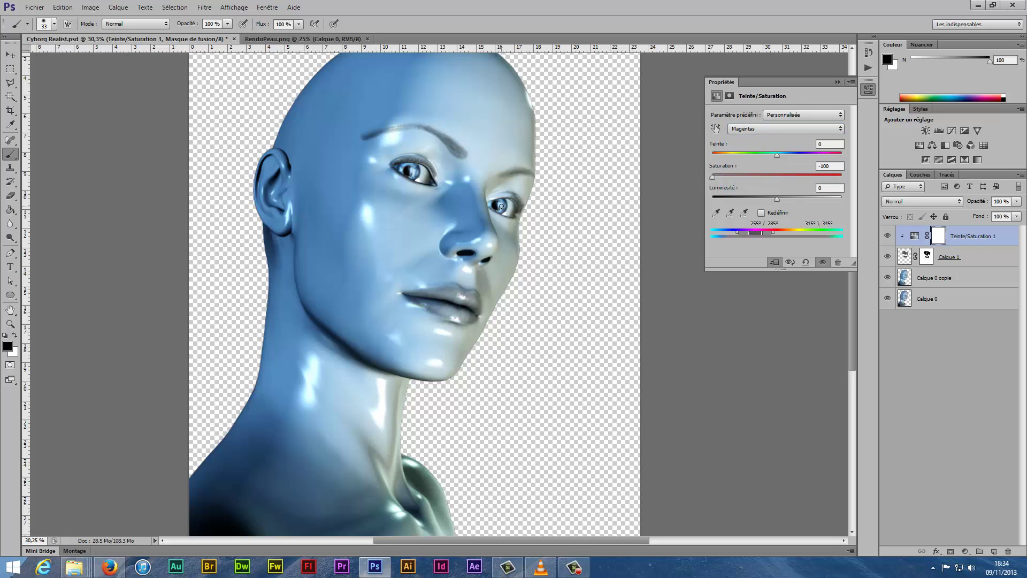
scroll(501, 206, "up", 2)
scroll(508, 199, "up", 2)
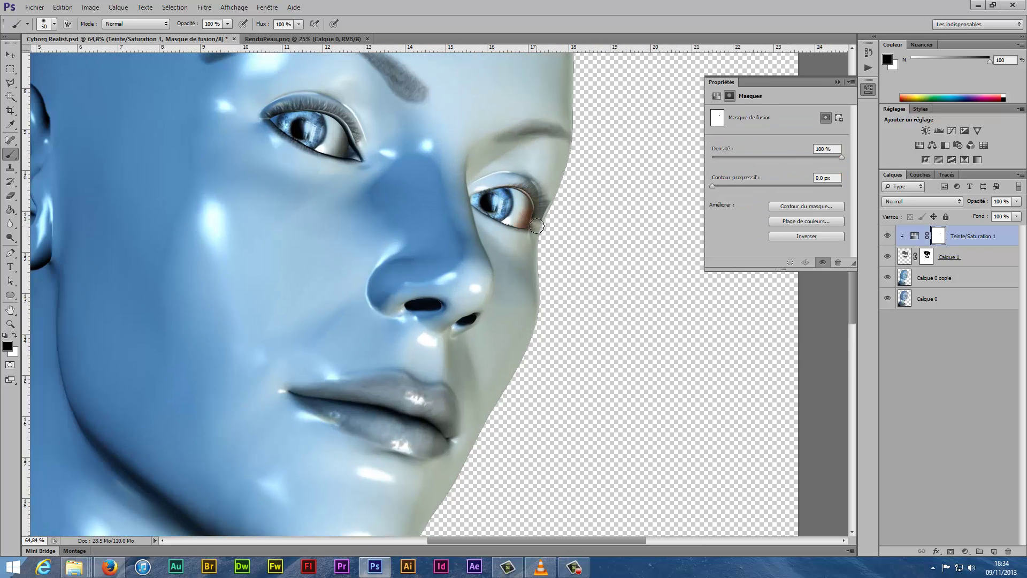
left_click_drag(321, 390, 428, 399)
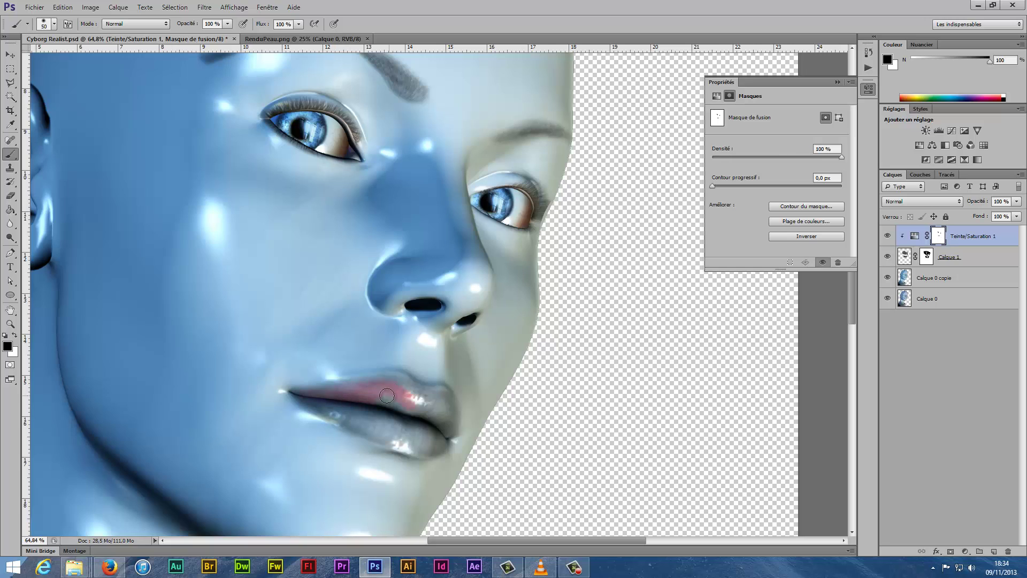
right_click(402, 395)
left_click_drag(393, 428, 312, 399)
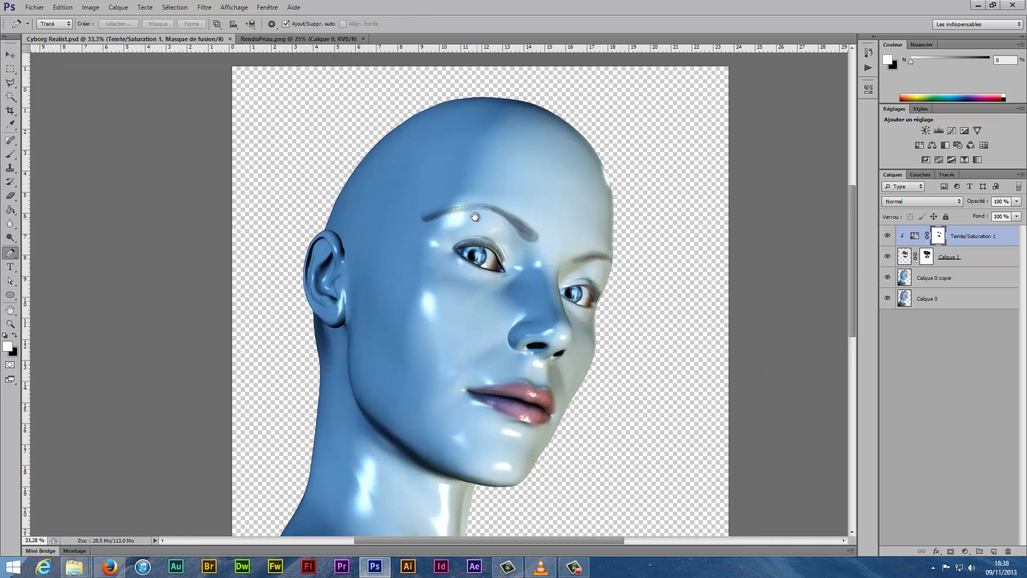
Trace a Pen path from the back of the skull around the ear and along the jawline
left_click_drag(475, 216, 470, 218)
left_click(403, 121)
left_click_drag(458, 98, 470, 158)
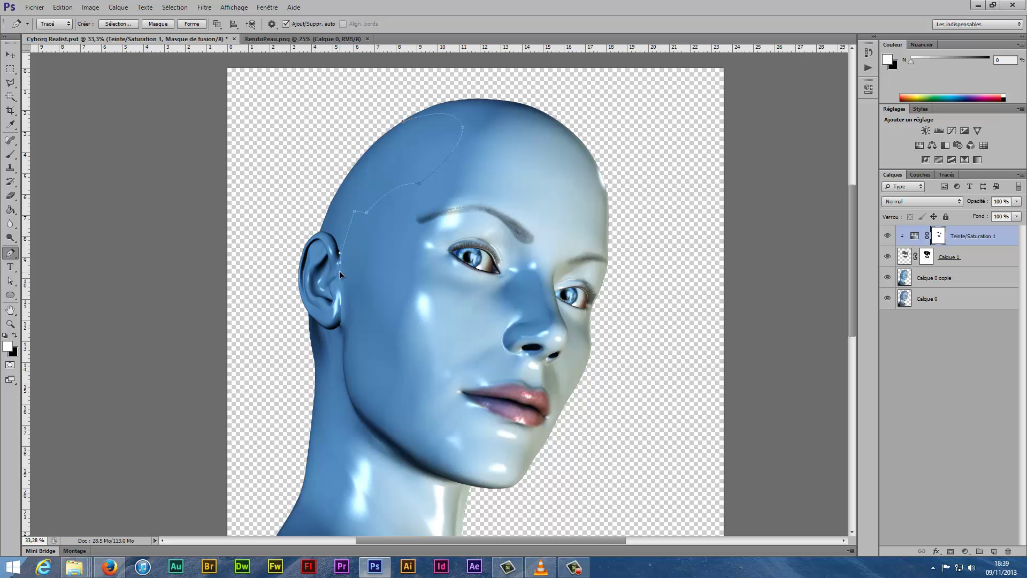
left_click_drag(340, 253, 340, 262)
scroll(320, 233, "up", 5)
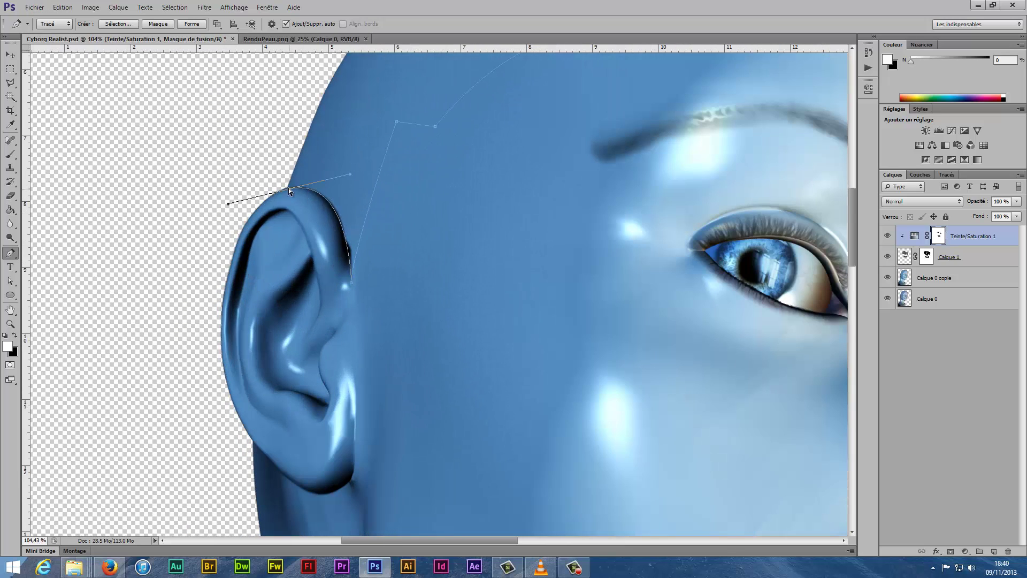
left_click_drag(288, 187, 160, 170)
left_click_drag(236, 425, 190, 282)
left_click(208, 300)
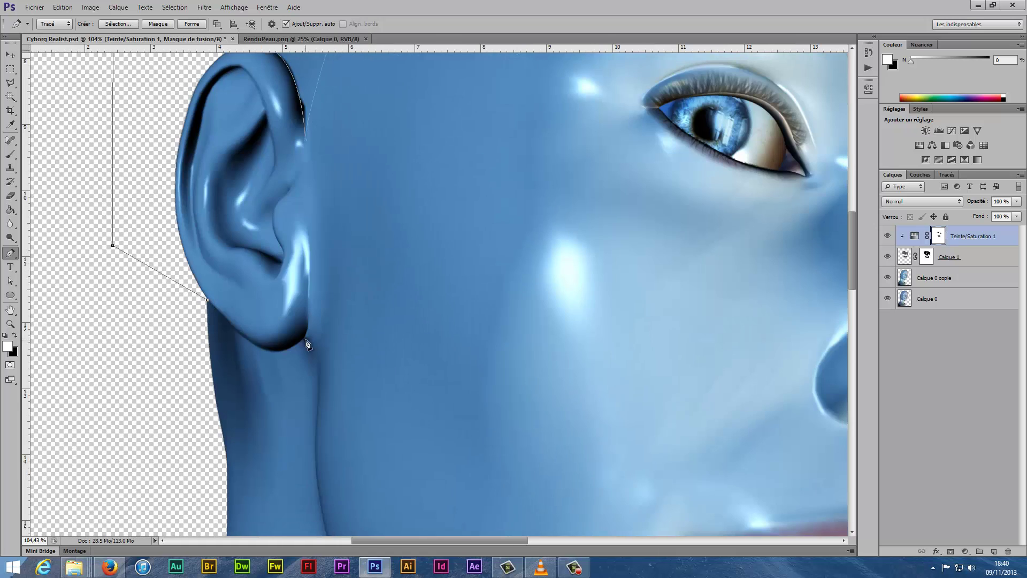
left_click_drag(351, 307, 286, 194)
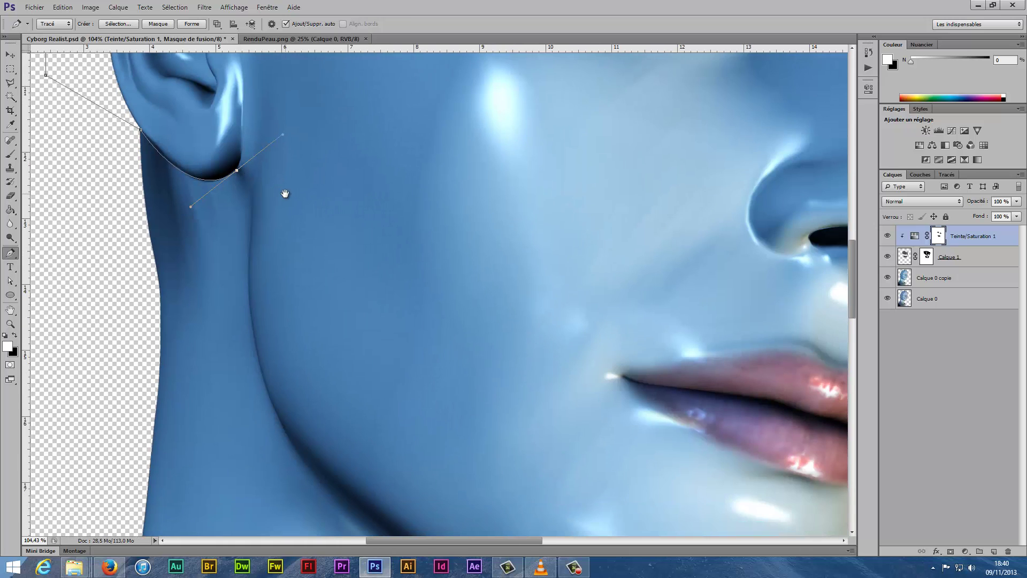
left_click_drag(326, 532, 320, 372)
left_click(315, 304)
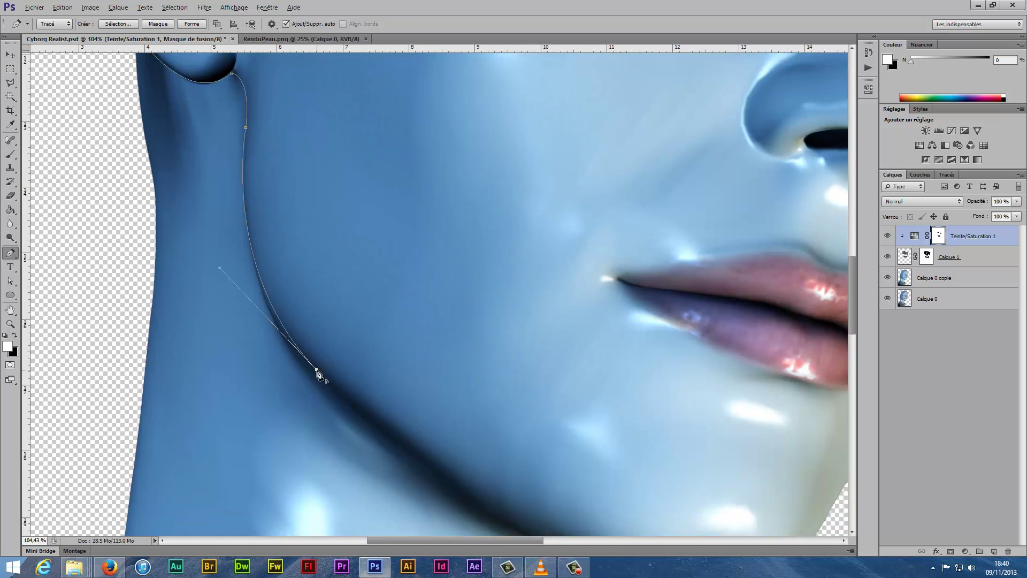
left_click_drag(572, 473, 426, 353)
left_click(403, 361)
left_click_drag(655, 369, 715, 303)
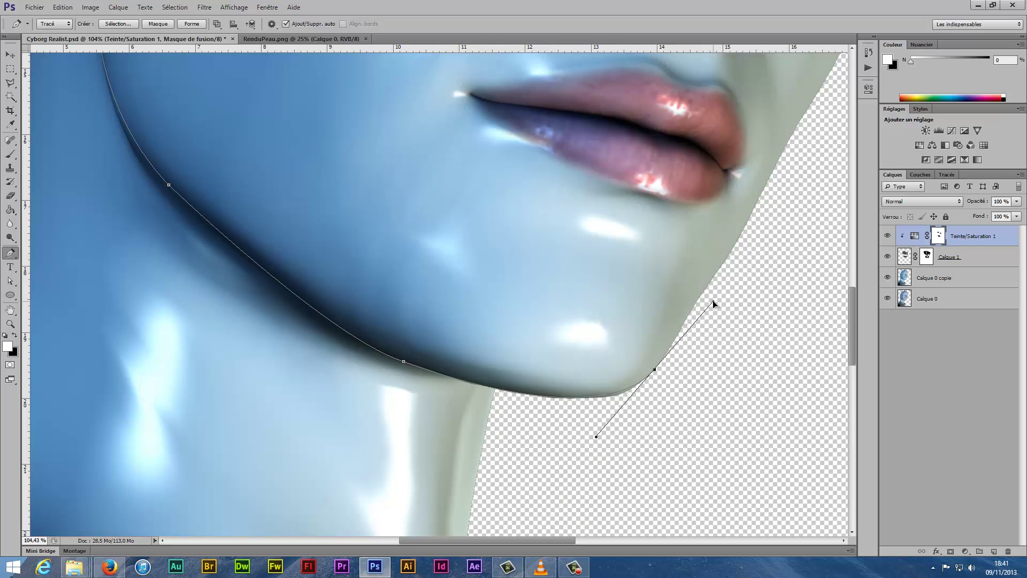
left_click_drag(662, 368, 654, 369)
mouse_move(716, 290)
left_mouse_down()
mouse_move(615, 404)
mouse_move(621, 373)
mouse_move(592, 418)
left_mouse_up()
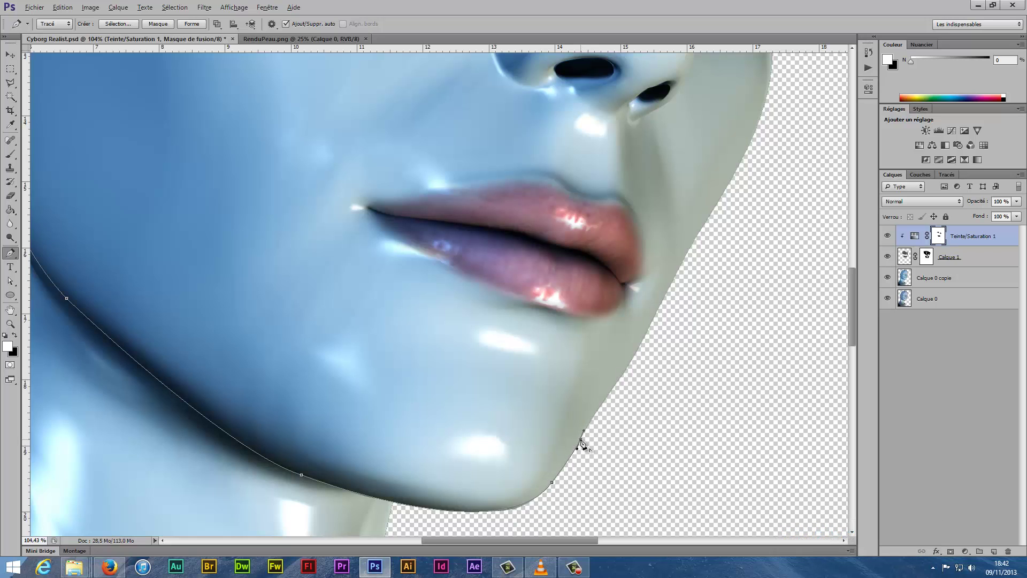
Continue the path up the cheek, temple and crown, down the neck and shoulder, closing it at the image edge
left_click_drag(652, 320, 650, 342)
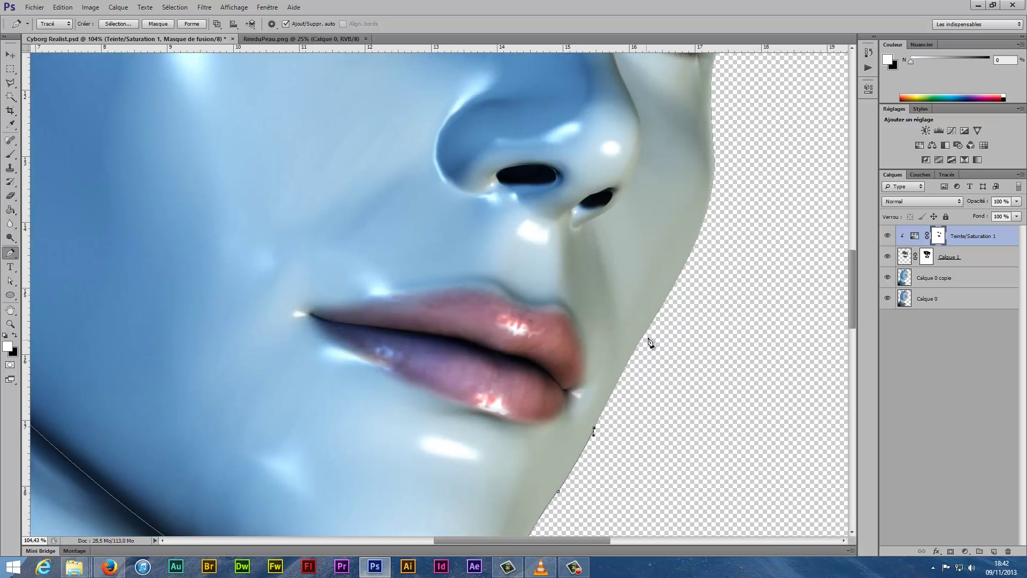
left_click_drag(716, 178, 682, 373)
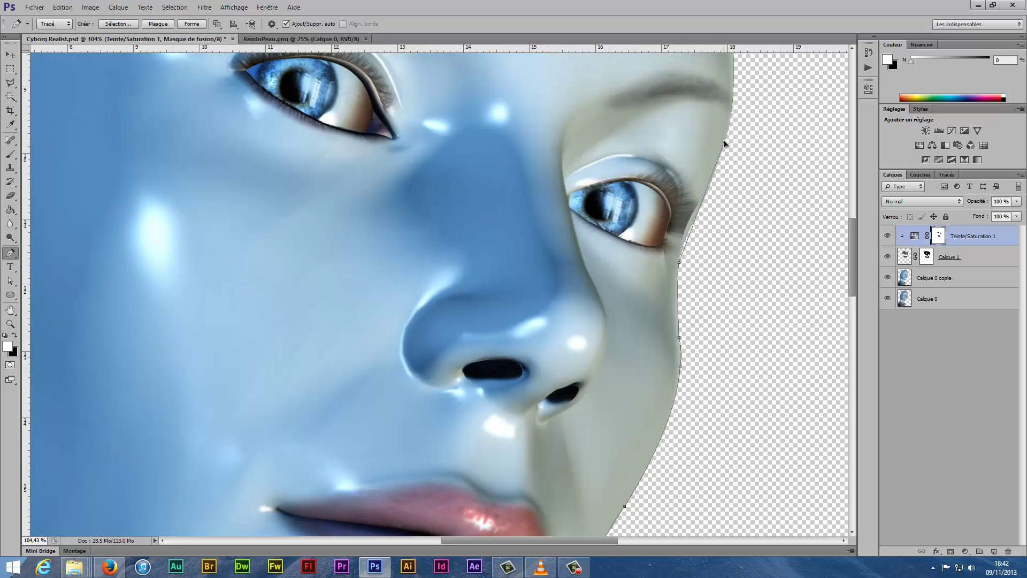
left_click_drag(726, 152, 694, 227)
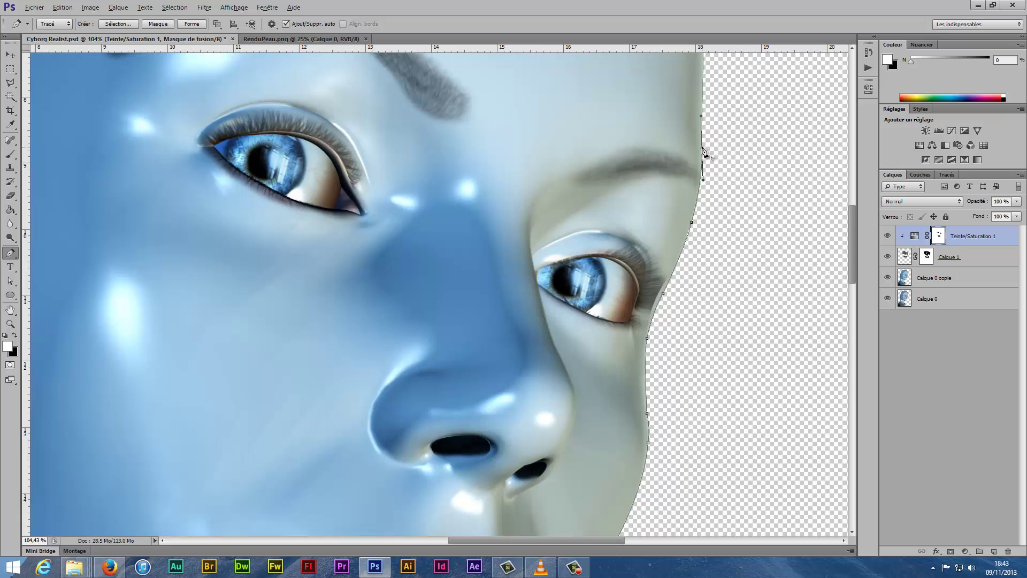
left_click_drag(704, 153, 672, 347)
left_click_drag(635, 287, 695, 408)
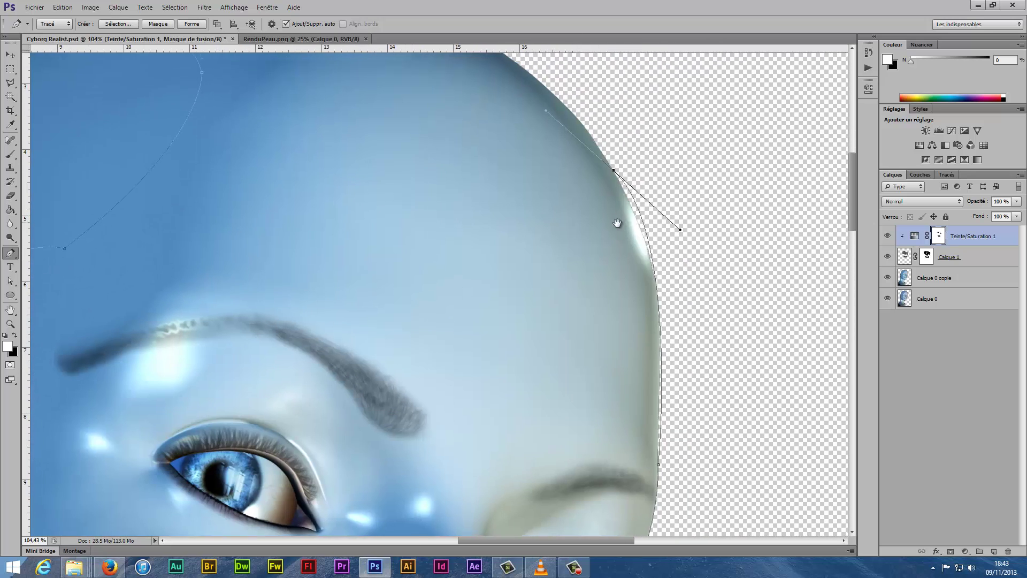
left_click_drag(638, 222, 613, 193)
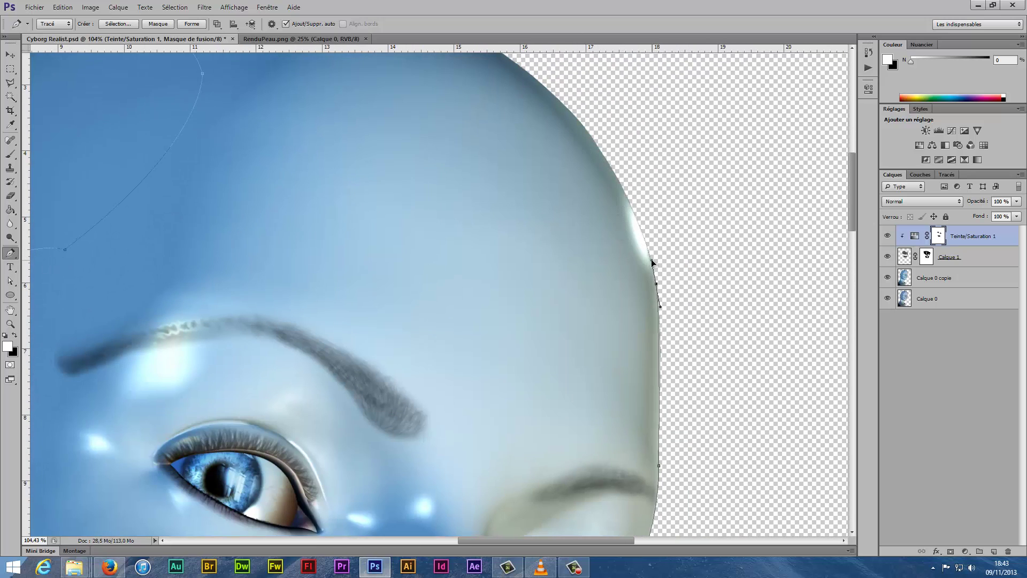
scroll(650, 259, "up", 3)
mouse_move(453, 130)
left_mouse_down()
mouse_move(249, 38)
mouse_move(220, 57)
left_mouse_up()
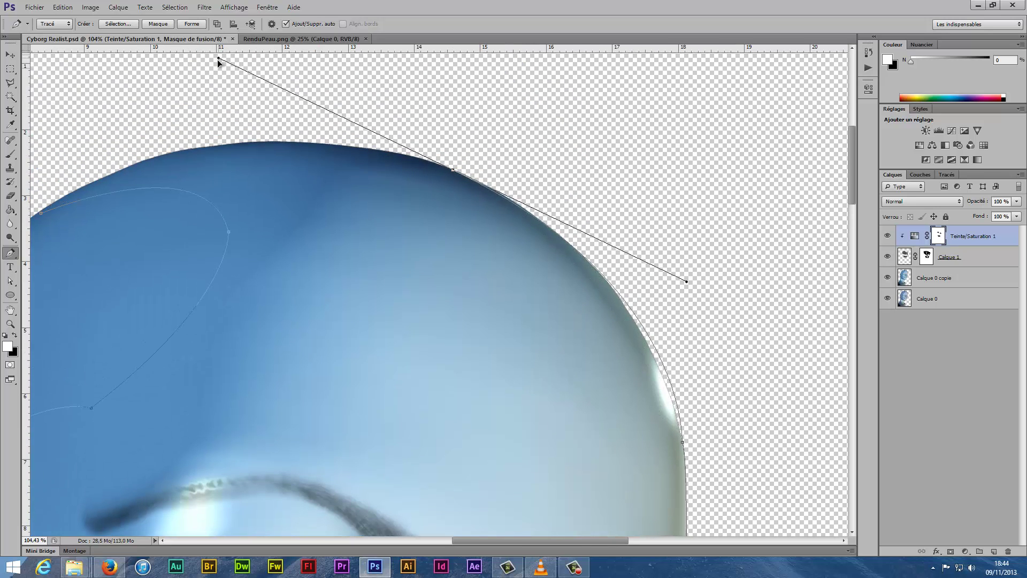
left_click_drag(155, 160, 30, 213)
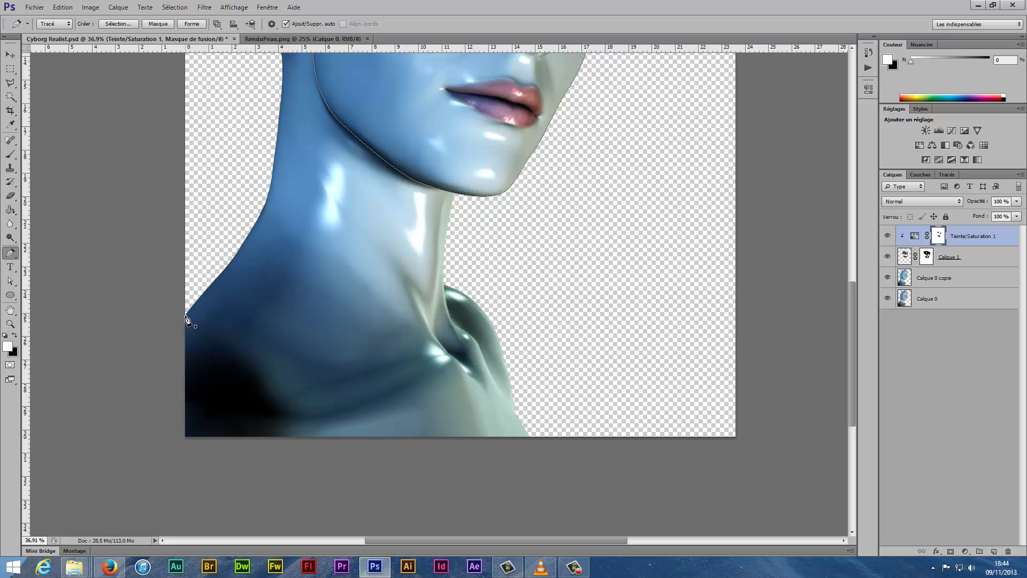
left_click_drag(370, 382, 409, 358)
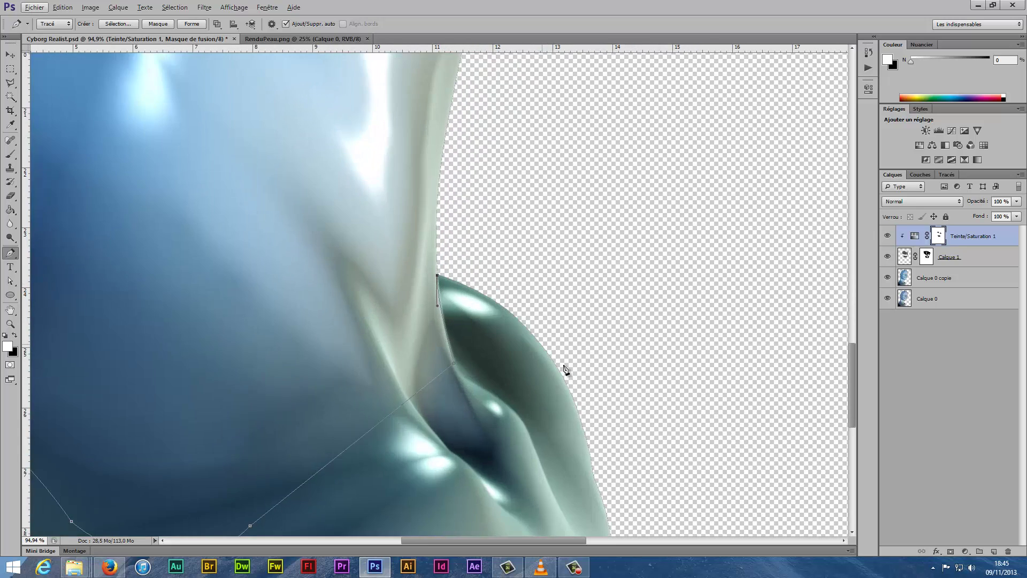
left_click_drag(585, 353, 621, 495)
left_click_drag(586, 357, 562, 217)
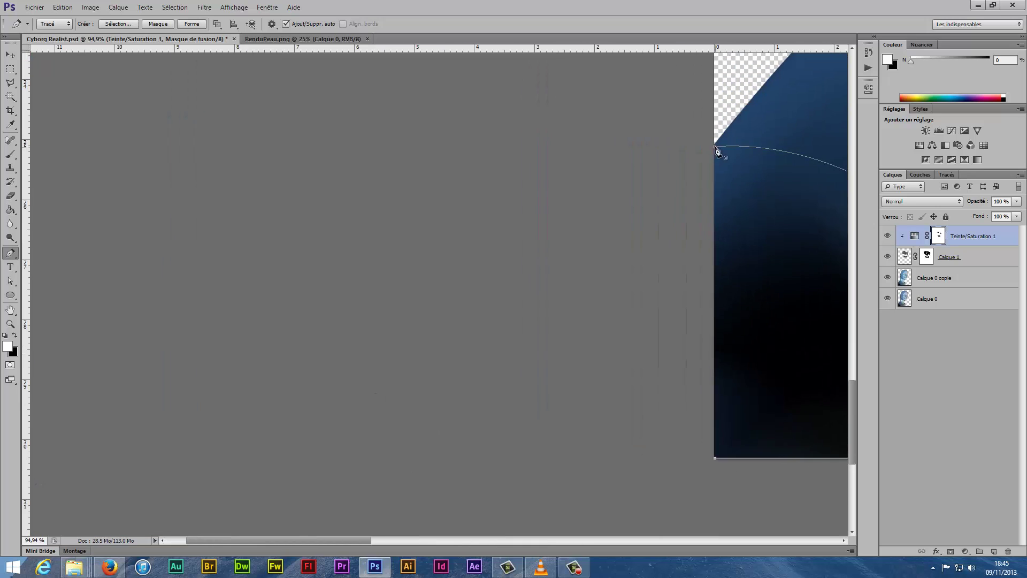
left_click_drag(681, 435, 535, 435)
Merge the lower head layers into one
key("v")
left_click(952, 257)
left_click(952, 298, "shift")
right_click(967, 278)
left_click(837, 439)
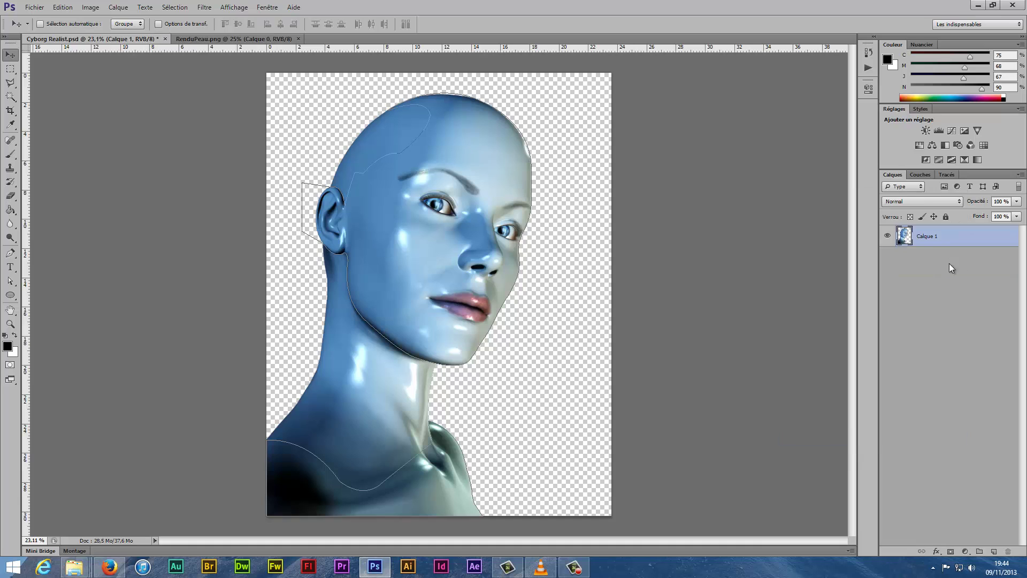
Copy the outlined face onto its own layer and fill Calque 1 solid black
key("p")
key("v")
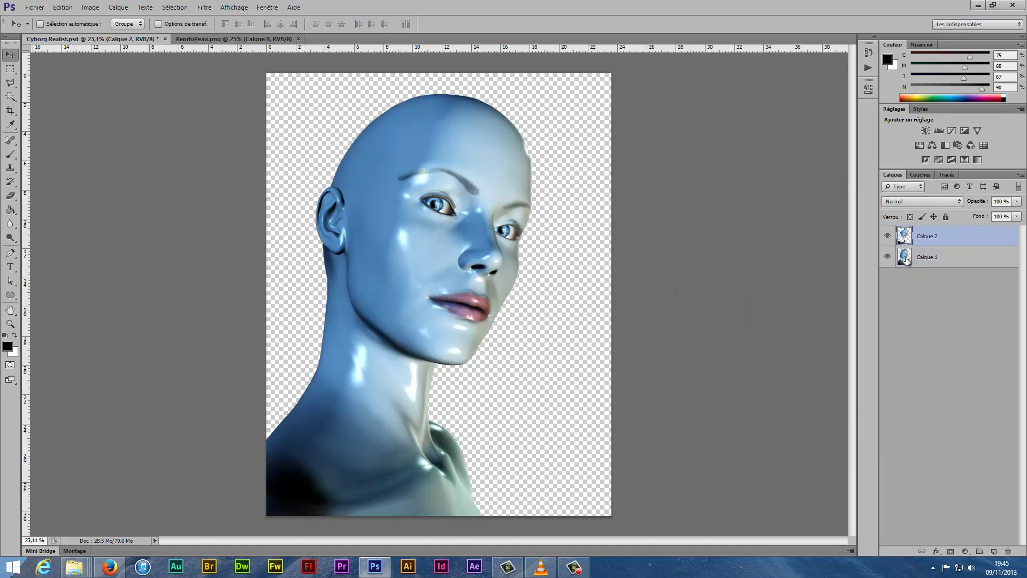
double_click(953, 257)
left_click(929, 339)
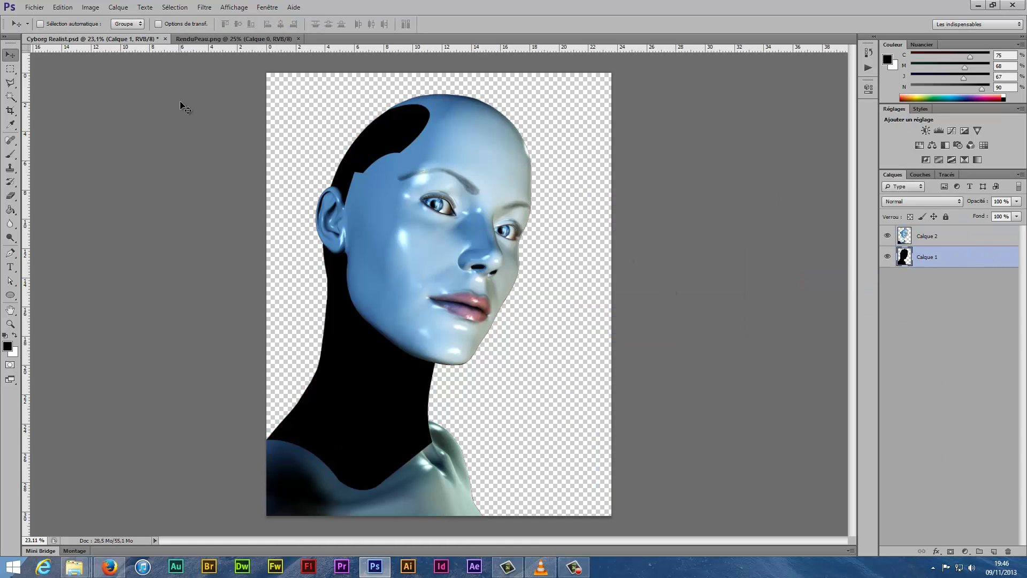
key("ctrl+o")
Bring Cerveau.png into the cyborg document and rotate it to fit the back of the skull
double_click(468, 187)
left_click_drag(535, 222, 398, 198)
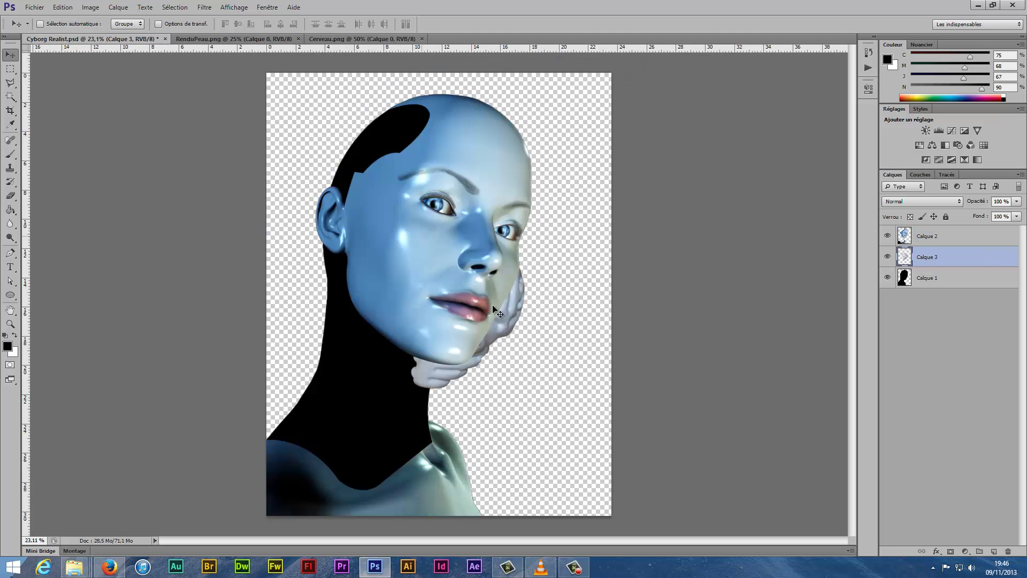
key("ctrl+t")
mouse_move(430, 81)
left_mouse_down()
mouse_move(380, 144)
mouse_move(393, 184)
left_mouse_up()
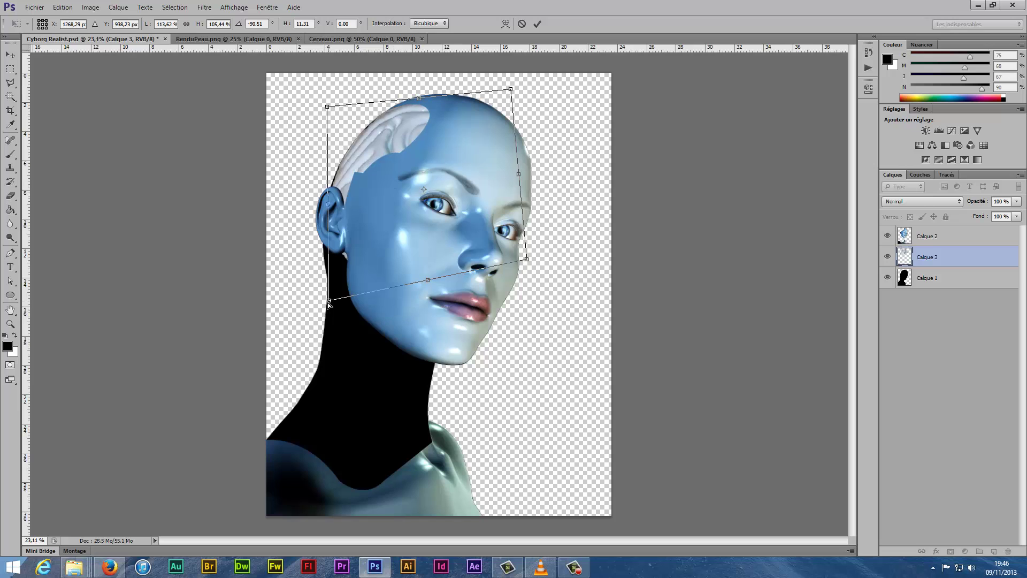
key("Return")
left_click(903, 278, "ctrl")
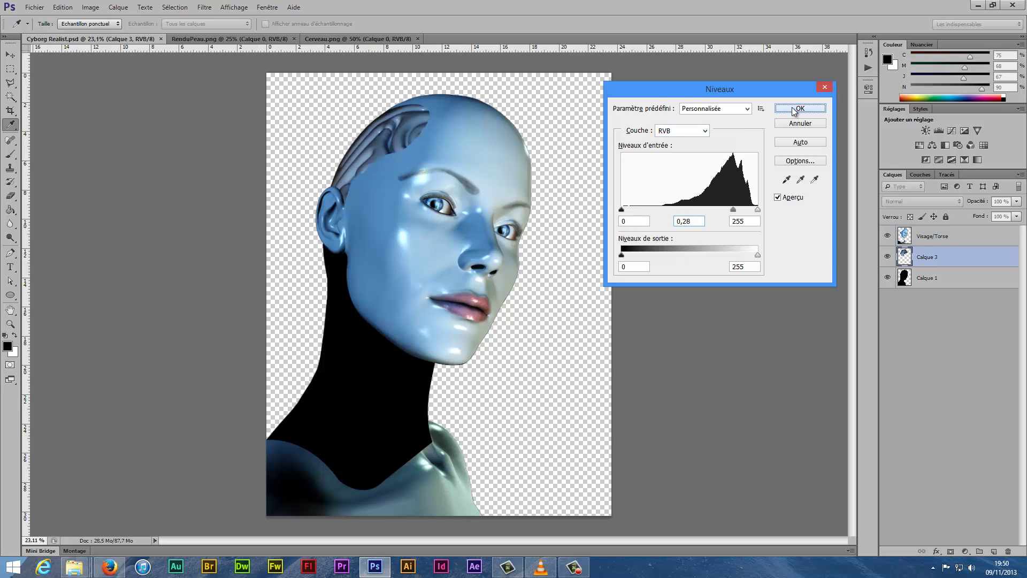
Darken the brain with Levels and shift its hue toward purple
left_click(800, 109)
key("ctrl+u")
left_click_drag(490, 100, 749, 95)
left_click_drag(717, 167, 740, 169)
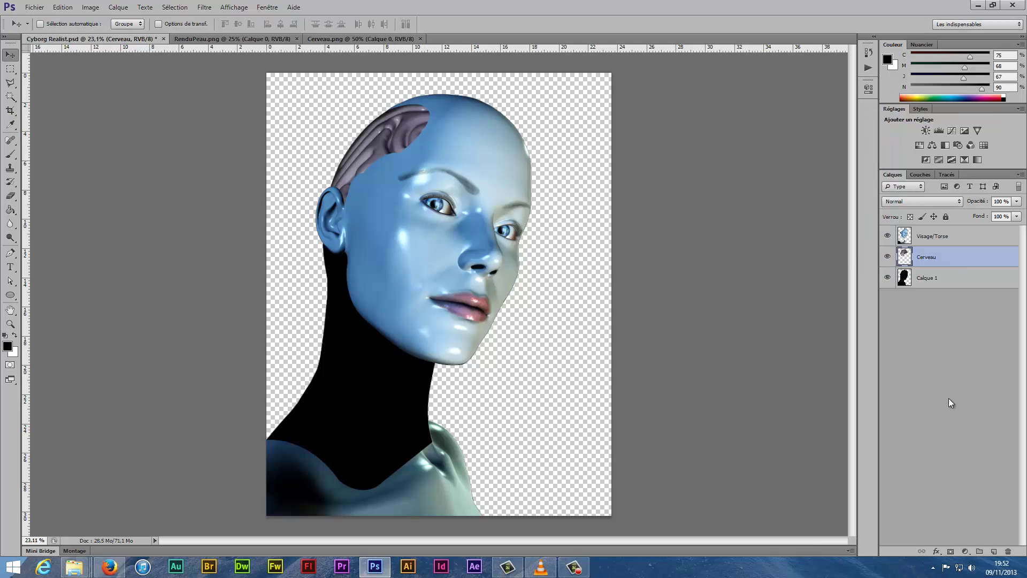
Paint a half-opacity dark shadow along the brain's edge on a Multiply layer
left_click(920, 201)
left_click(910, 246)
key("b")
right_click(406, 136)
key("Escape")
left_click_drag(228, 23, 203, 35)
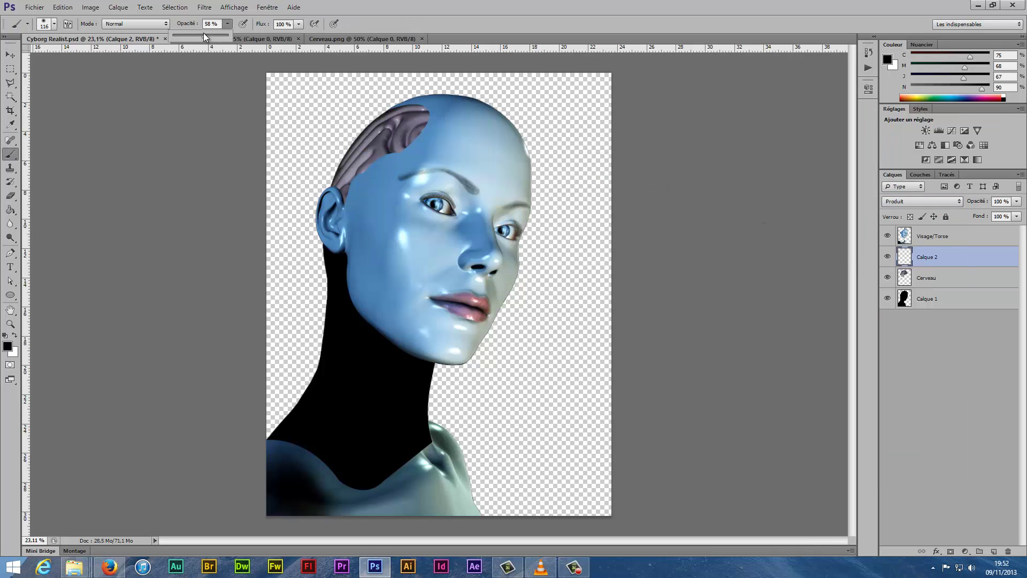
left_click_drag(376, 158, 422, 116)
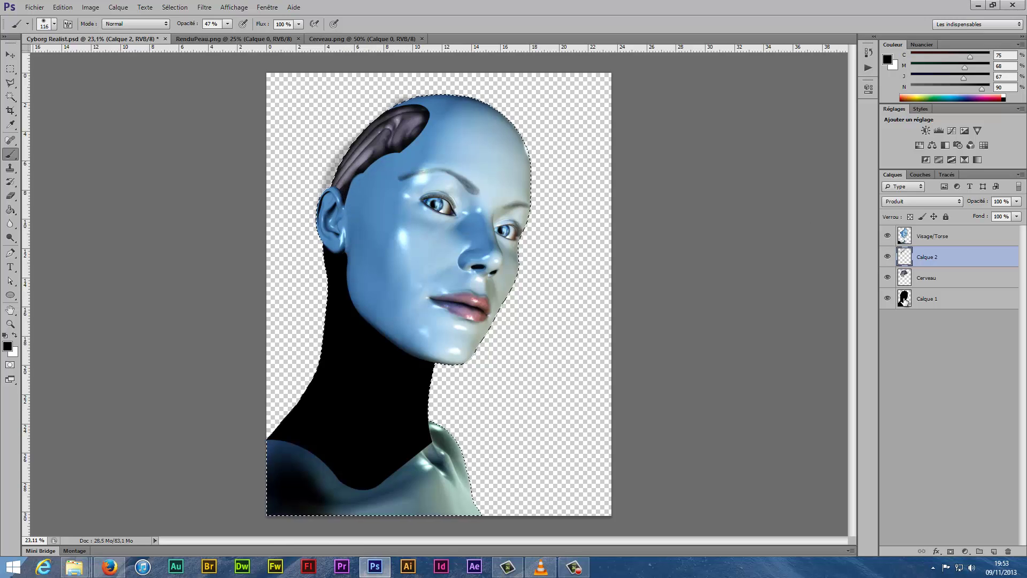
Rename the shadow layer Ombre Cerveau and skew the brain slightly to fit the skull
key("v")
double_click(928, 278)
type("Ombre Cerveau")
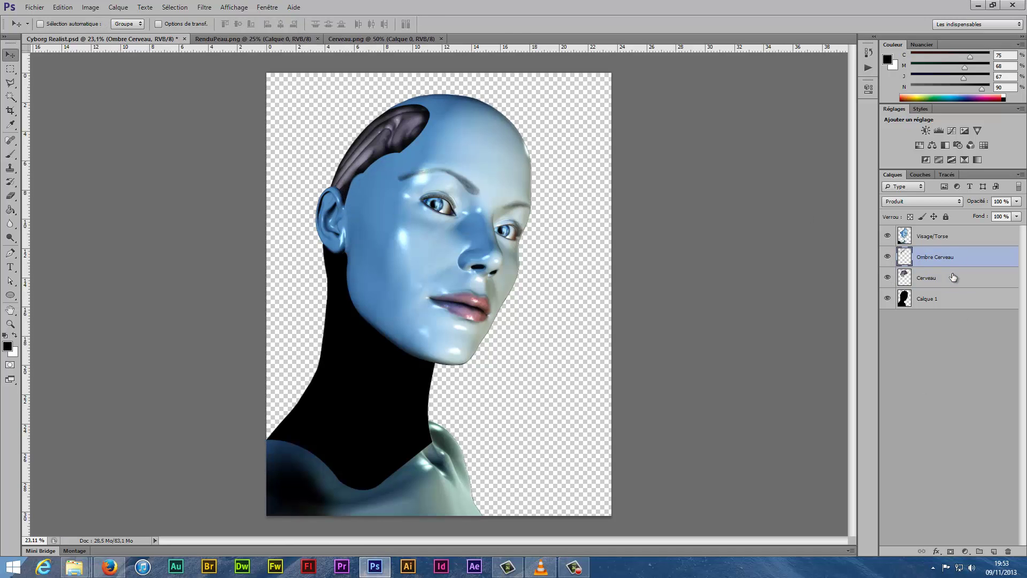
key("ctrl+t")
left_click_drag(326, 286, 338, 310)
On a new layer within the Visage/Torse outline, paint dark blue over the top of the head
key("Return")
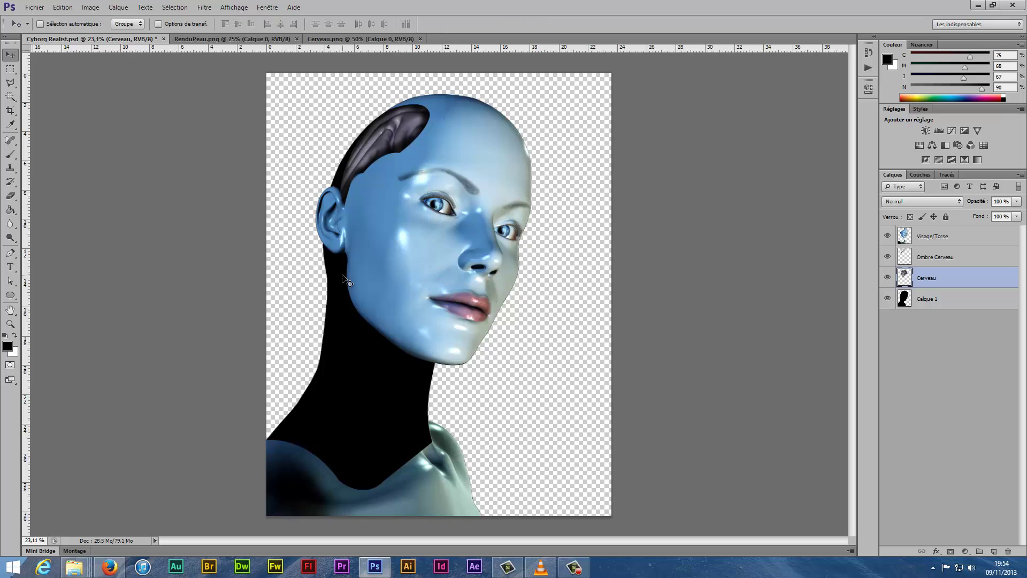
left_click(900, 235, "ctrl")
key("ctrl+shift+alt+n")
left_click(888, 59)
left_click(716, 410)
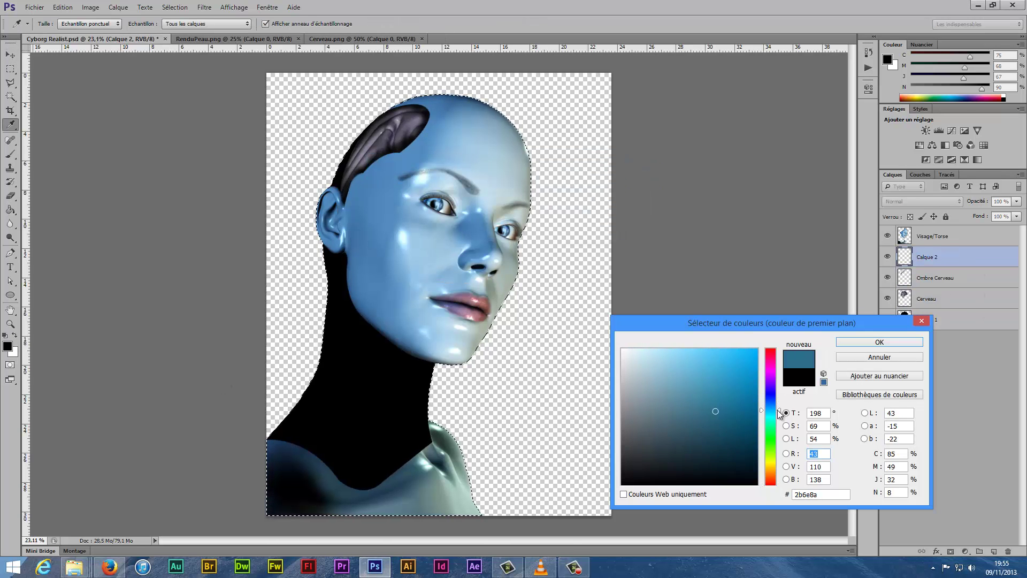
left_click(867, 334)
key("b")
right_click(475, 174)
key("Return")
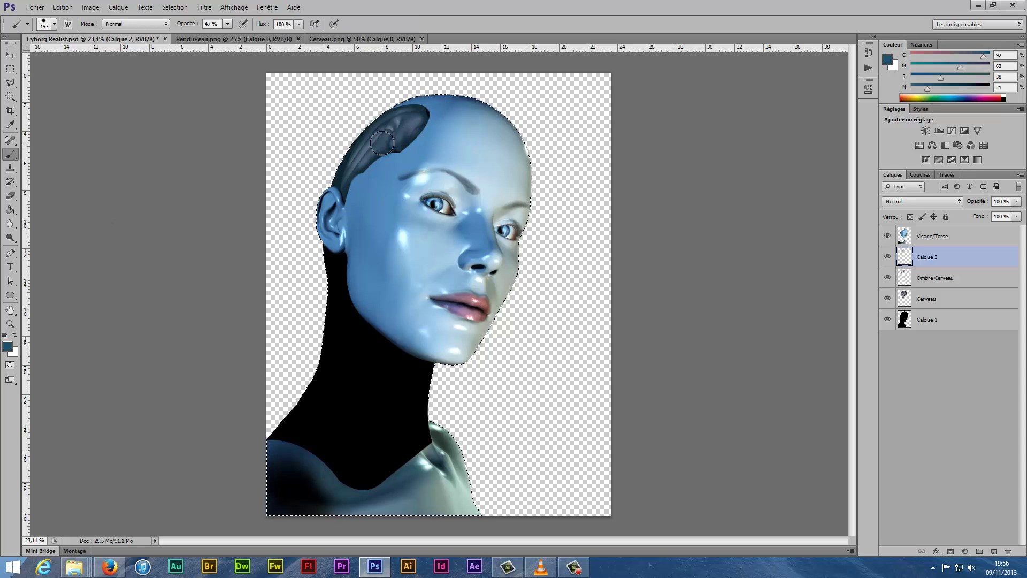
left_click_drag(409, 120, 384, 158)
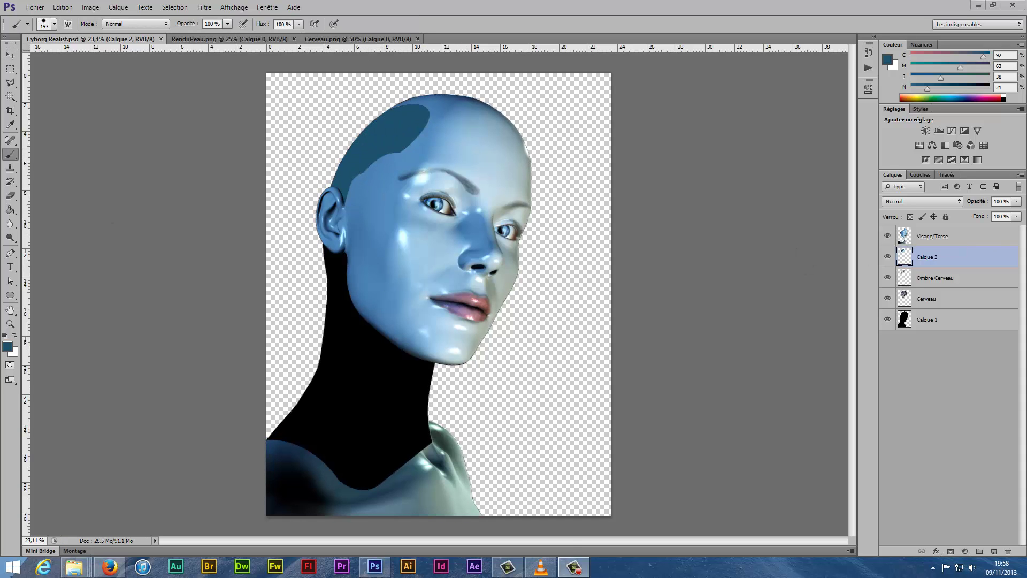
Rename the new layer 'Dôme du cerveau' and load the black silhouette layer's outline
double_click(928, 257)
type("Dôme du cerveau")
key("Return")
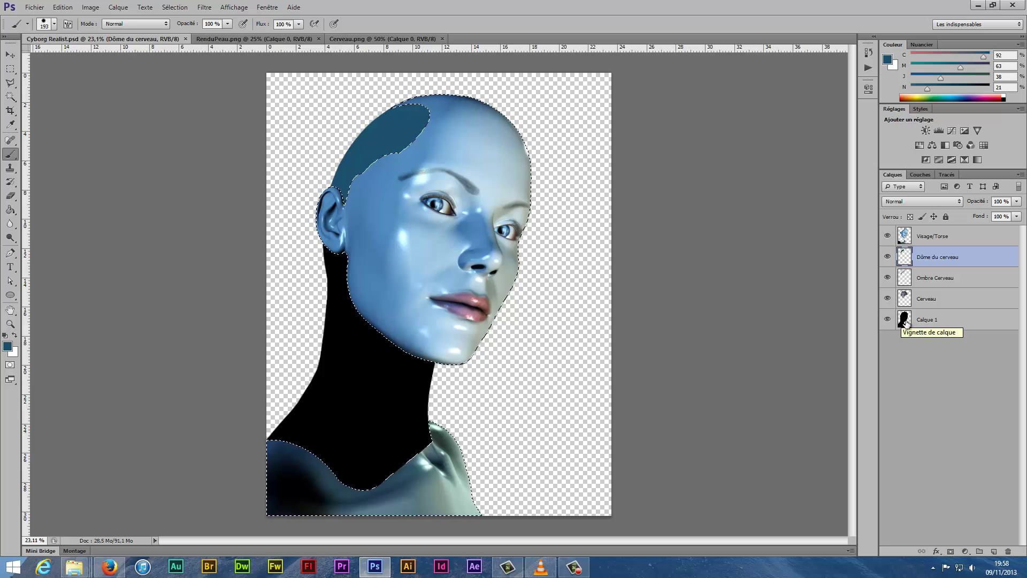
left_click(905, 322)
left_click(905, 321, "ctrl")
key("e")
right_click(369, 157)
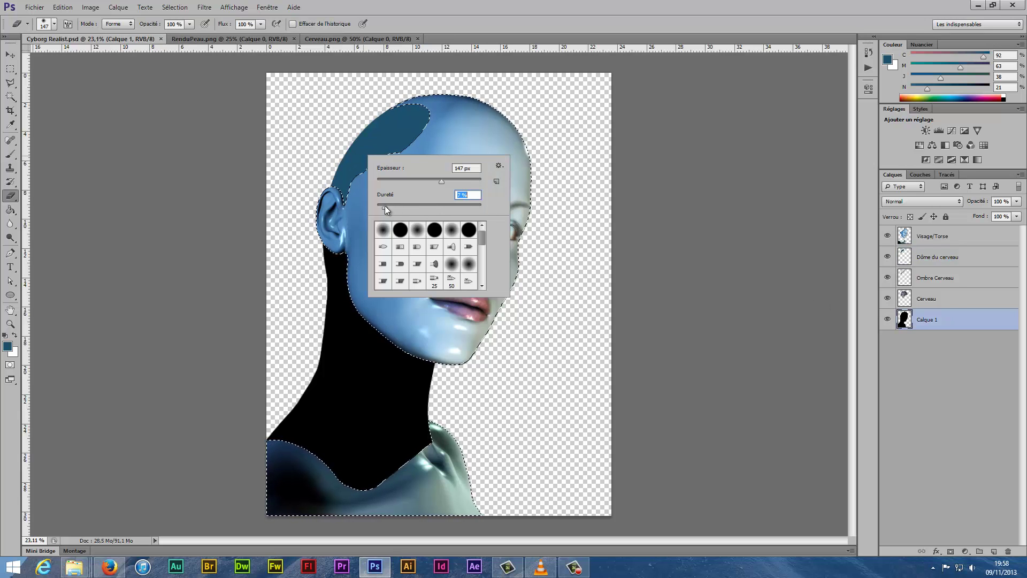
Isolate the black silhouette layer and test-erase the head top with a 463 px eraser, then undo
left_click(887, 320, "alt")
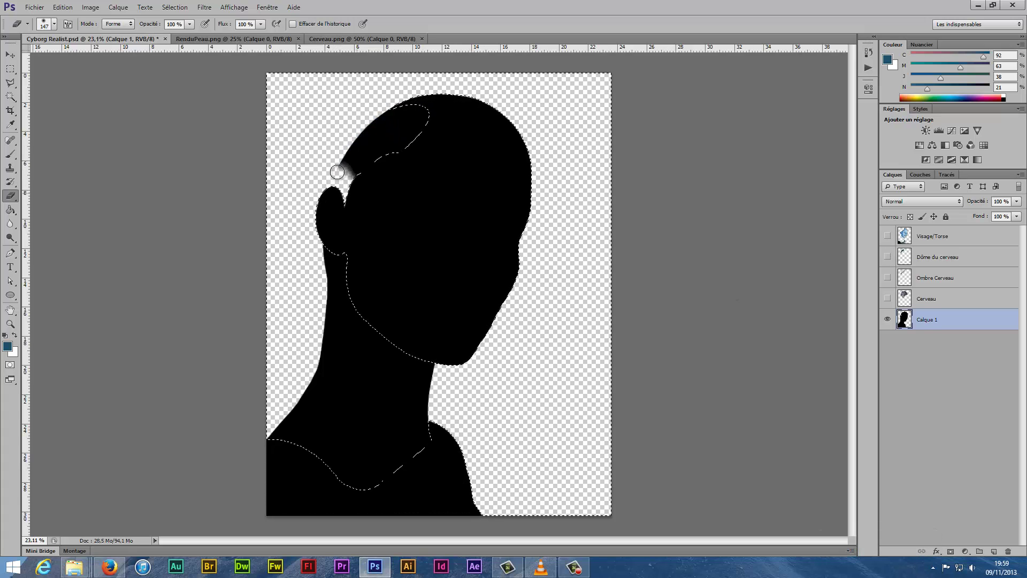
mouse_move(337, 171)
left_mouse_down()
mouse_move(335, 185)
mouse_move(428, 195)
left_mouse_up()
right_click(341, 190)
key("Return")
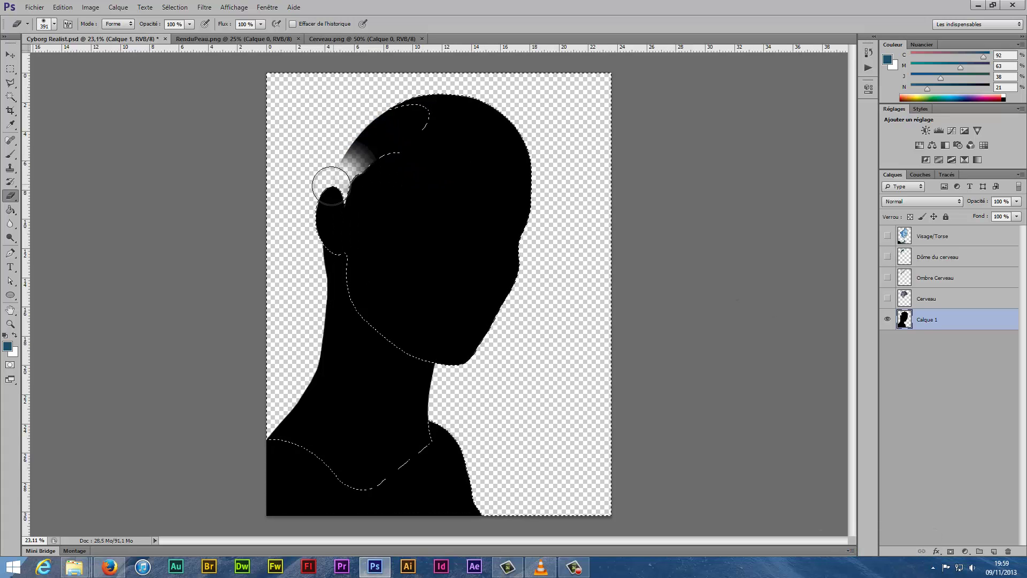
right_click(328, 167)
type("463")
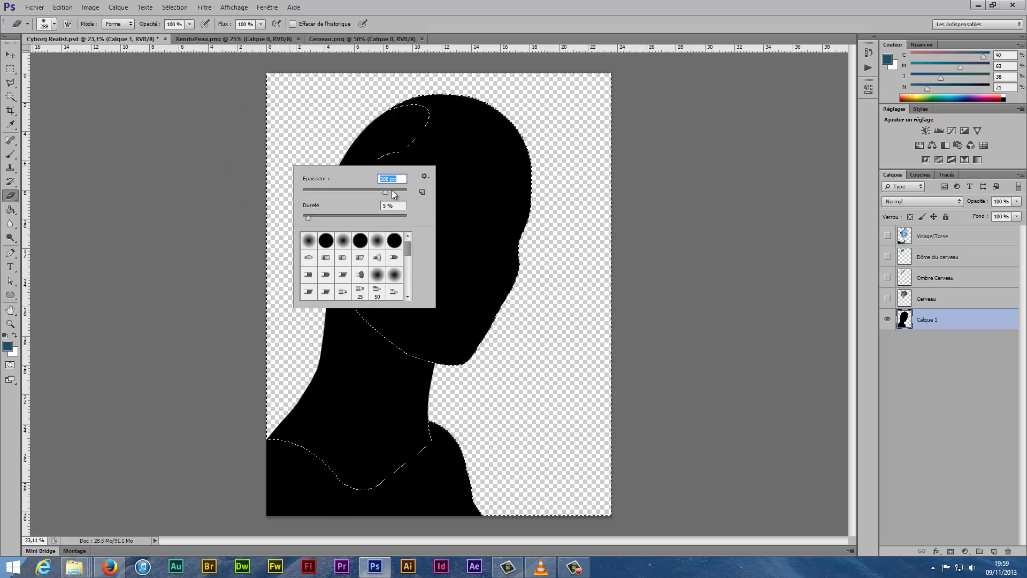
key("Return")
key("ctrl+z")
Re-erase the silhouette at the top of the head, deselect, and reset colours to black and white
left_click_drag(385, 144, 354, 195)
right_click(375, 193)
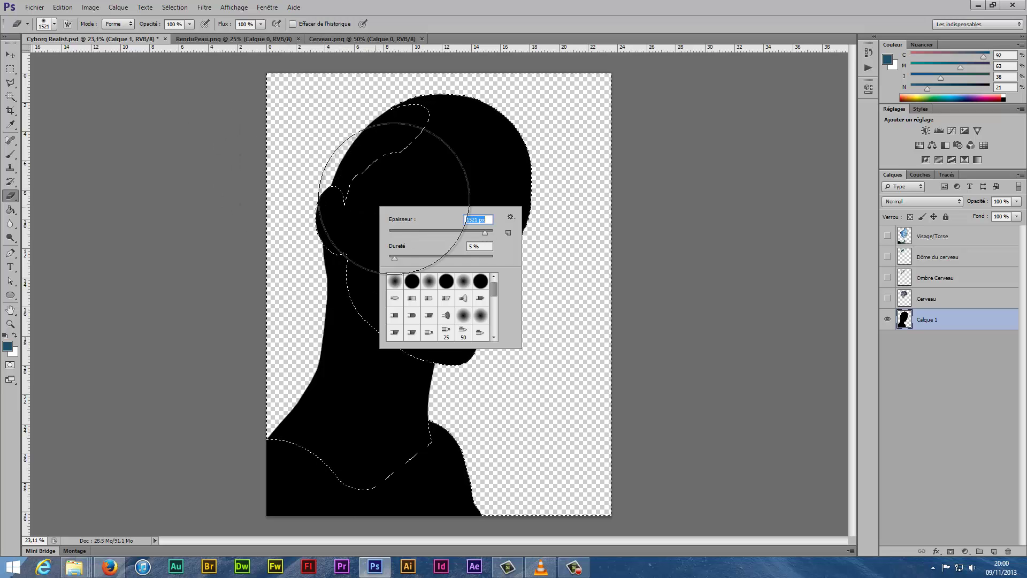
key("Return")
left_click_drag(385, 139, 343, 198)
key("ctrl+d")
key("b")
key("d")
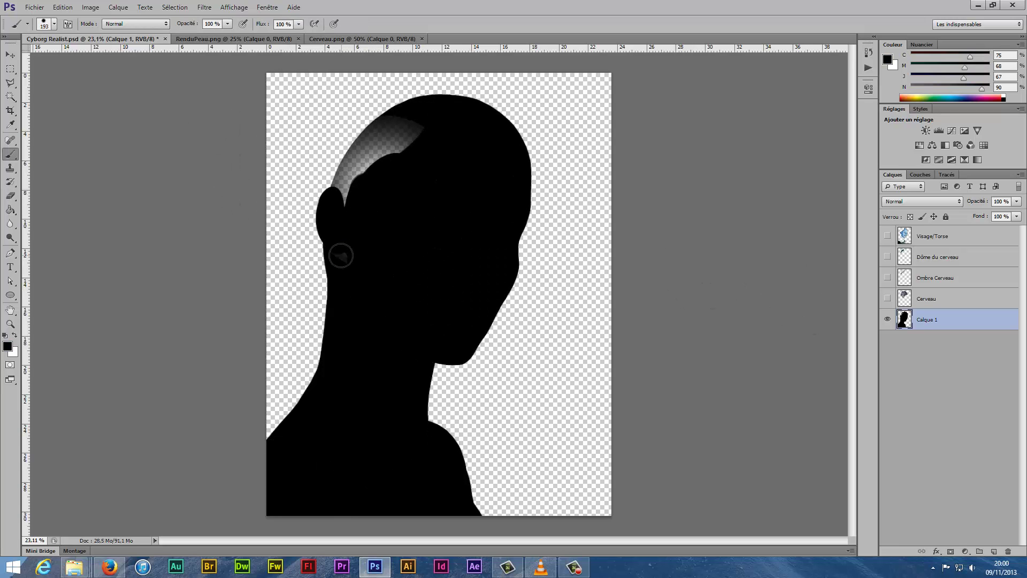
key("v")
Load the Visage/Torse outline, invert it on Calque 1 and erase the black neck
left_click(904, 235, "ctrl")
left_click(928, 319)
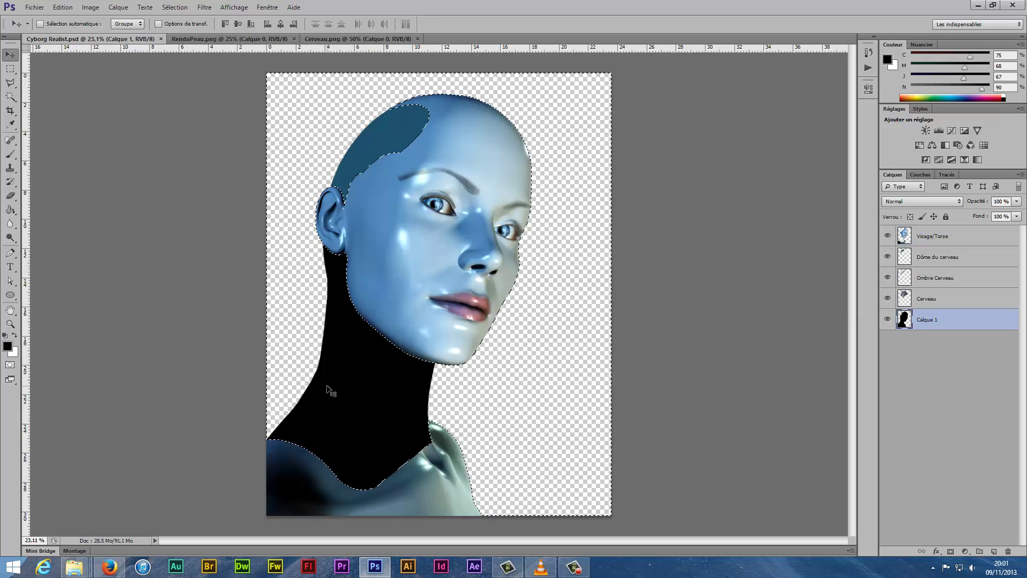
key("ctrl+shift+i")
key("e")
left_click_drag(333, 356, 377, 343)
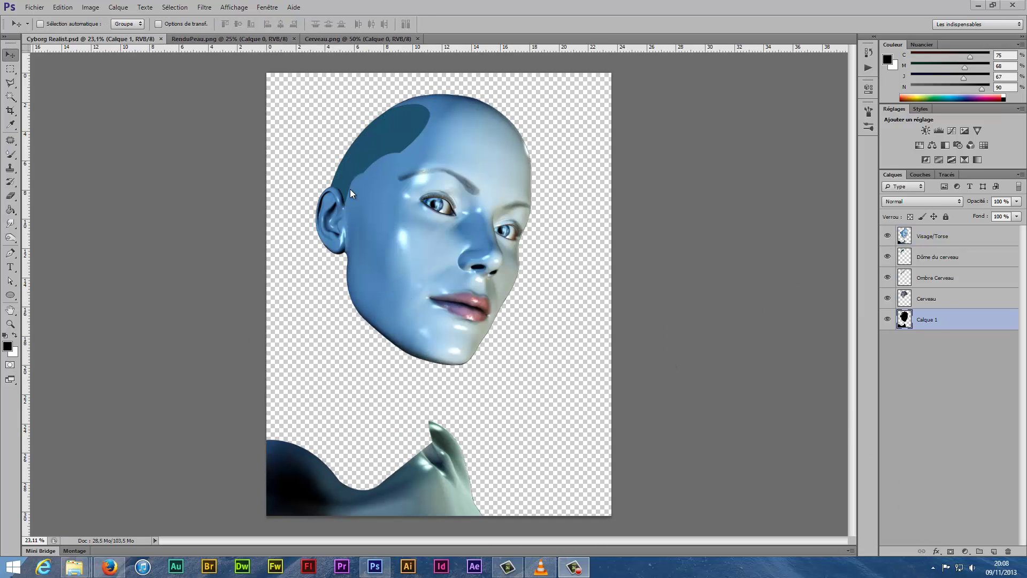
Set the Dôme du cerveau layer to Lumière tamisée blending at 75% opacity
left_click(937, 257)
left_click(921, 202)
left_click(919, 317)
left_click(1016, 201)
left_click_drag(1008, 213, 1002, 216)
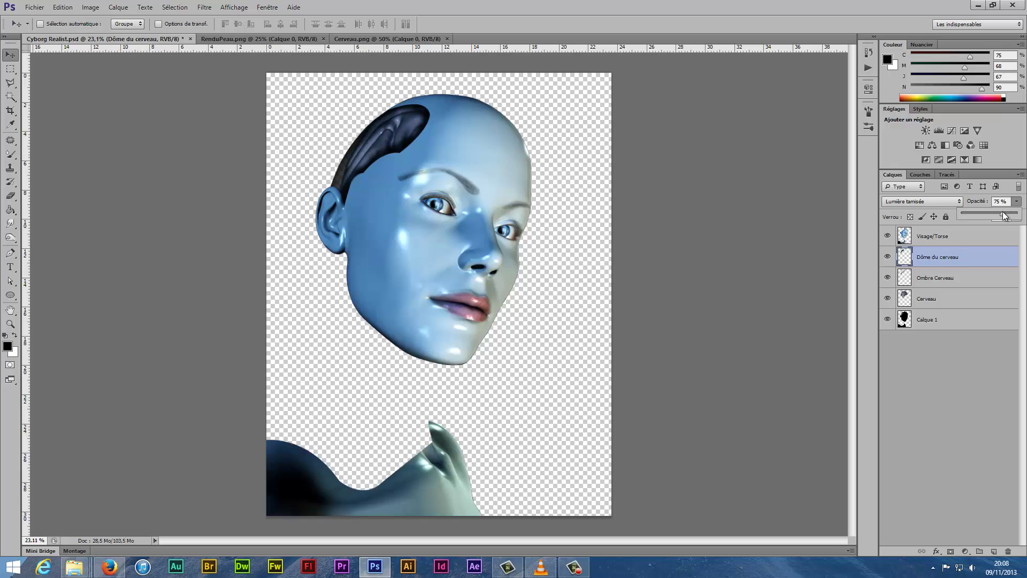
Lighten and darken the exposed brain with Dodge/Burn at about 40% exposure
left_click(10, 238)
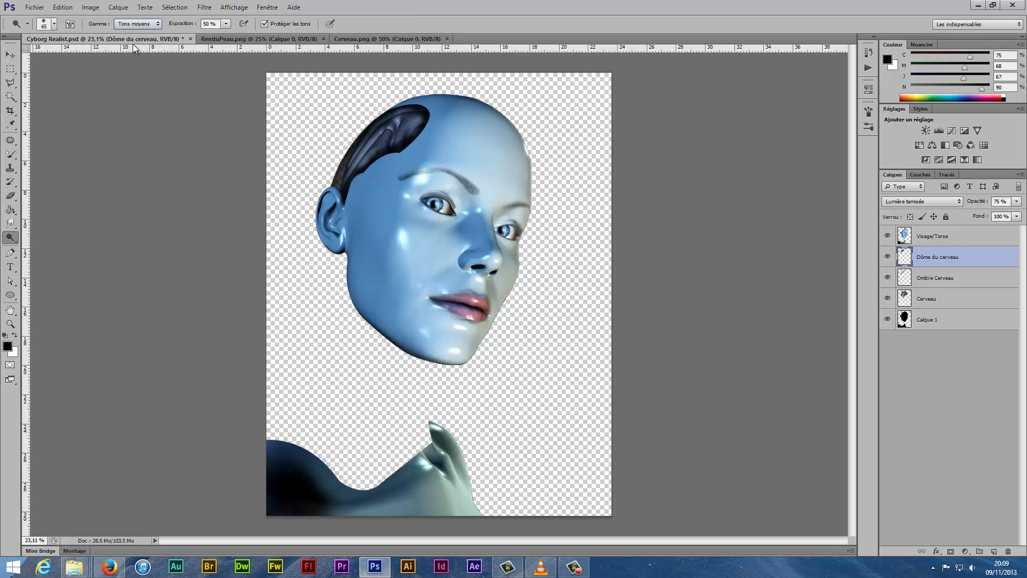
left_click_drag(220, 34, 222, 37)
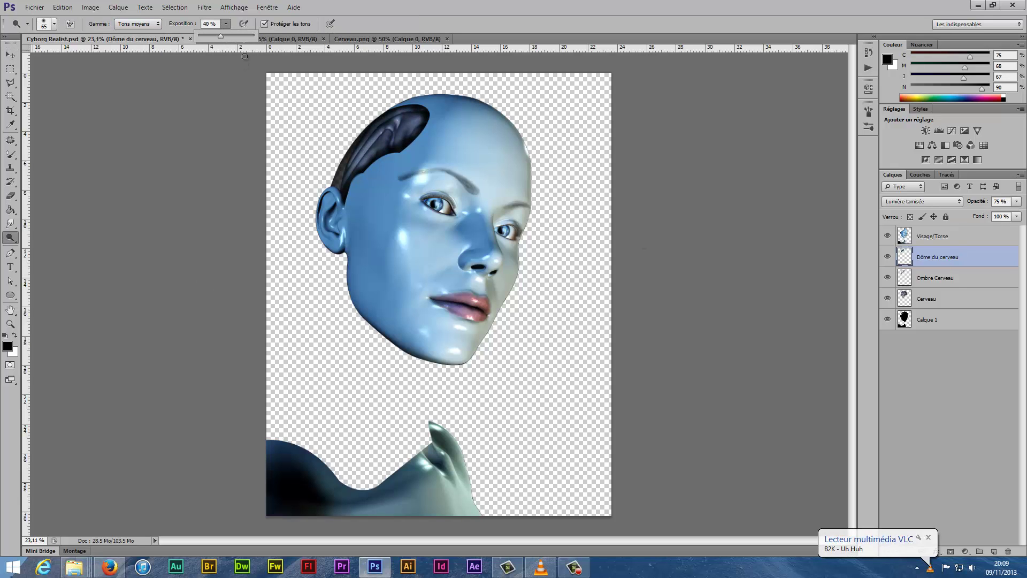
right_click(350, 143)
key("Return")
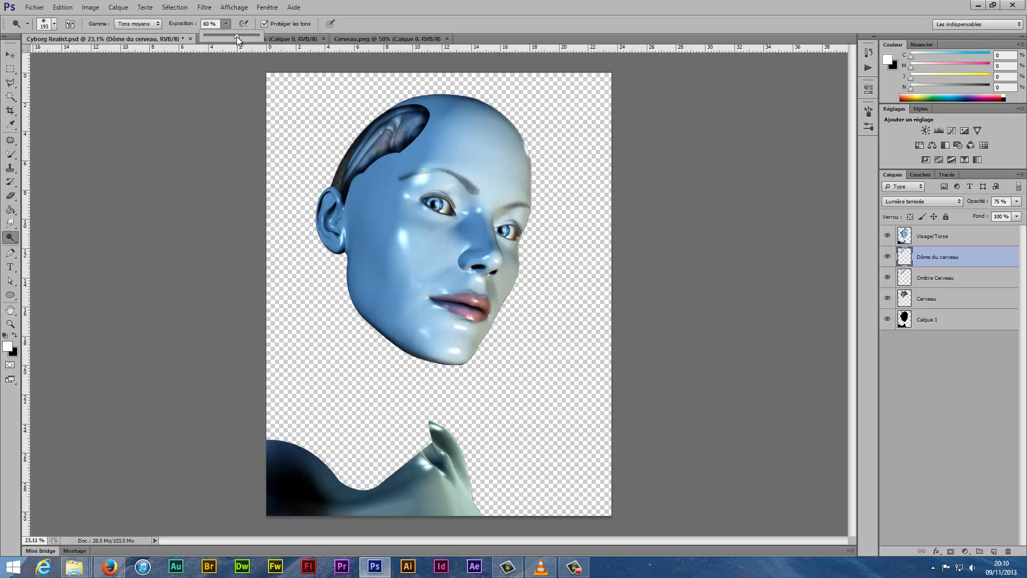
key("x")
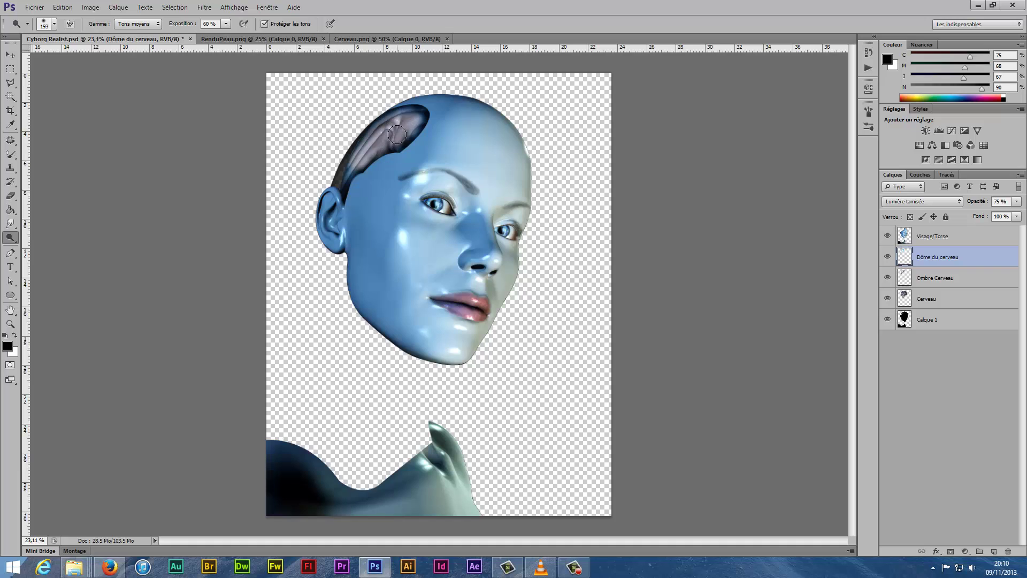
key("x")
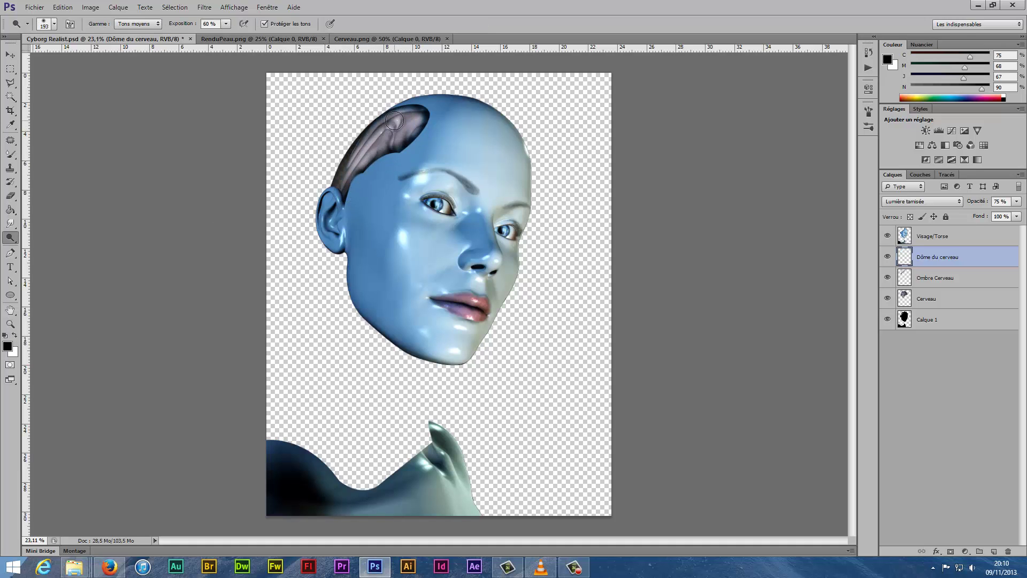
Warm the brain by lifting the red channel in Courbes
left_click(90, 7)
mouse_move(101, 34)
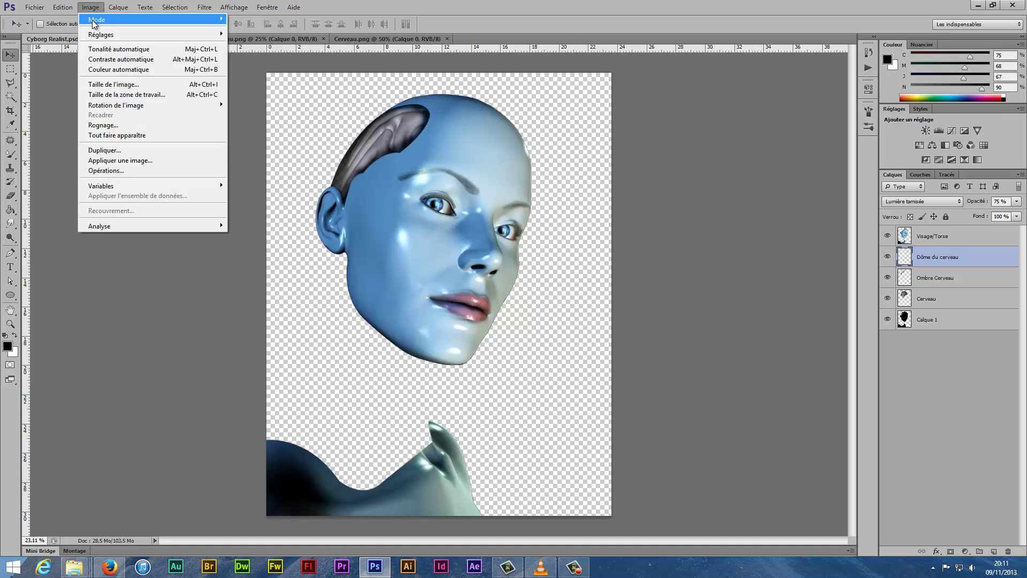
left_click(279, 55)
mouse_move(153, 166)
left_mouse_down()
mouse_move(153, 202)
mouse_move(138, 173)
left_mouse_up()
left_click(96, 109)
left_click(75, 124)
left_click(286, 93)
key("alt+bracketleft")
key("alt+bracketleft")
key("ctrl+m")
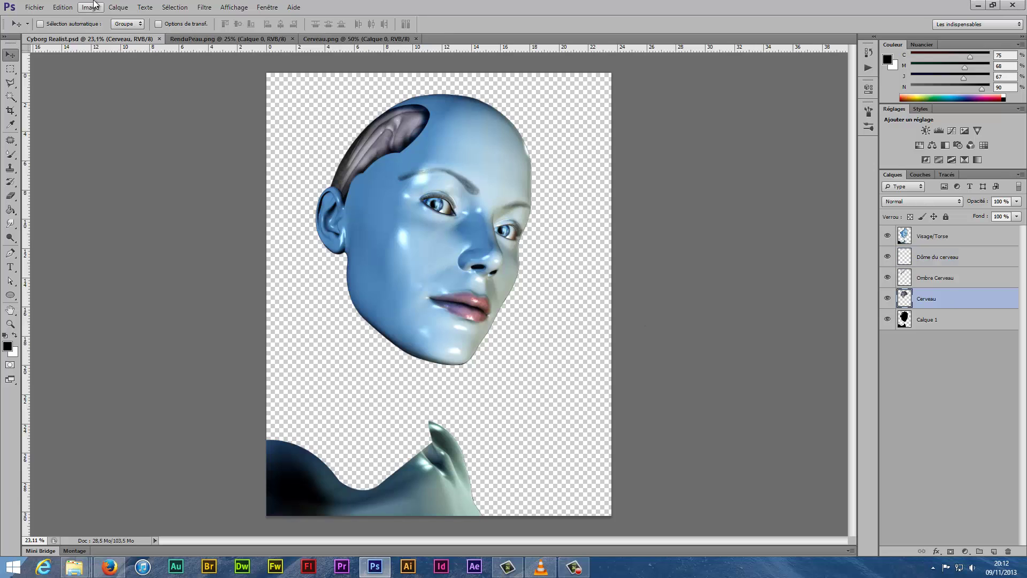
Fit the mechanical neck piece under the head by rotating, scaling, skewing and moving it
left_click(279, 107)
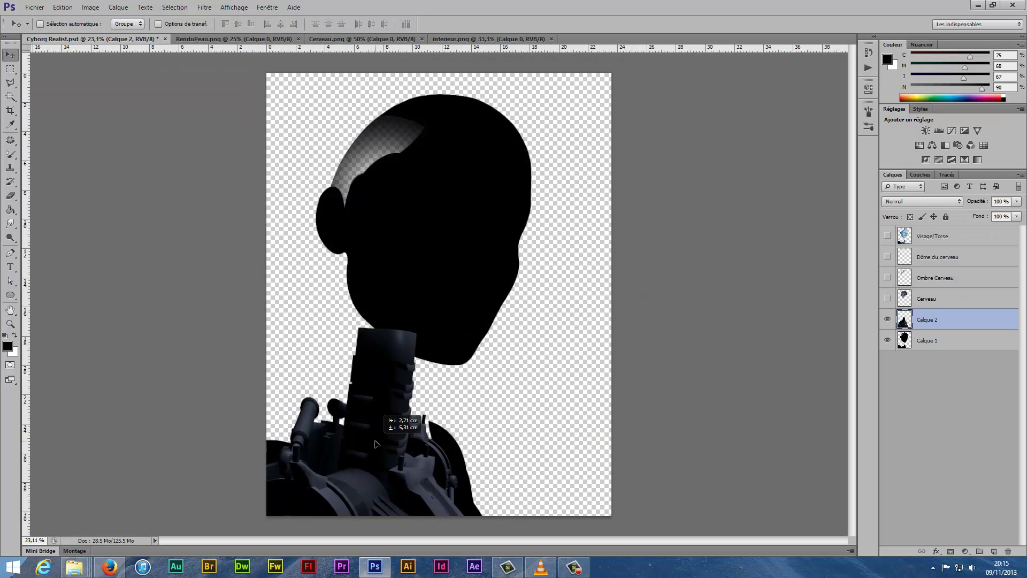
left_click_drag(358, 454, 358, 459)
key("ctrl+t")
mouse_move(505, 327)
left_mouse_down()
mouse_move(511, 333)
mouse_move(384, 300)
left_mouse_up()
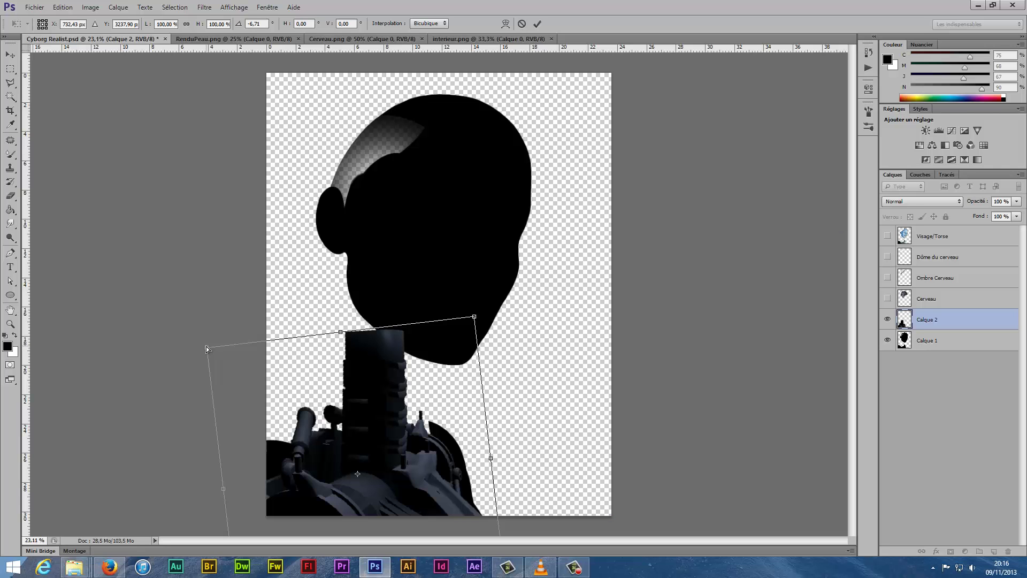
left_click_drag(206, 346, 216, 341)
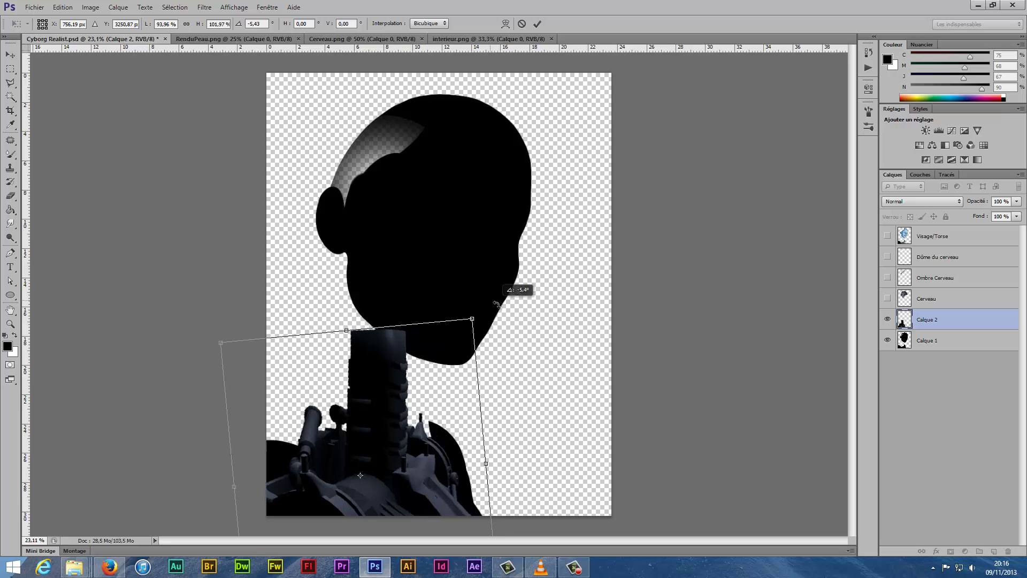
left_click_drag(493, 308, 263, 318)
mouse_move(467, 316)
left_mouse_down()
mouse_move(470, 344)
mouse_move(471, 309)
left_mouse_up()
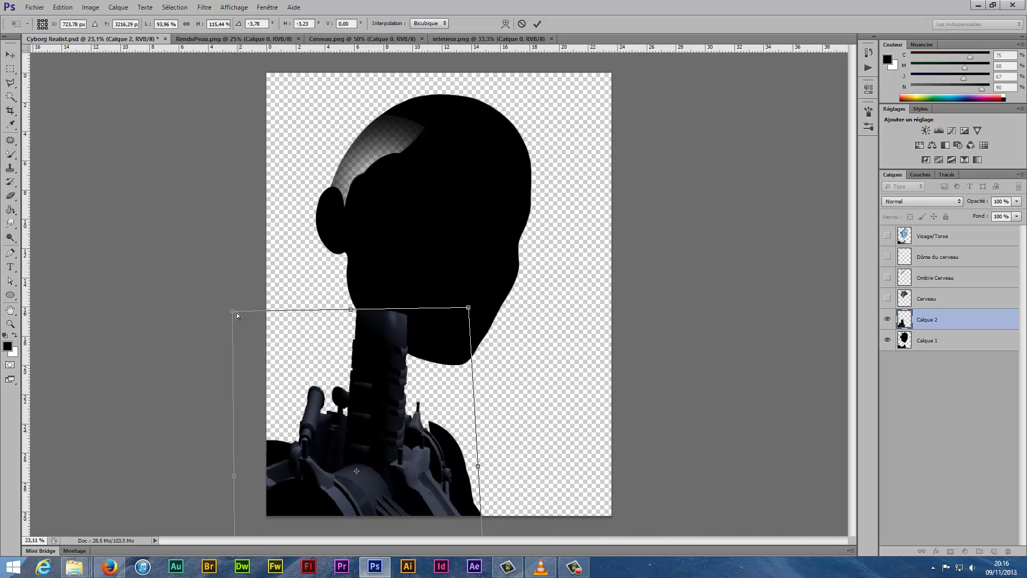
left_click_drag(374, 407, 400, 418)
key("Return")
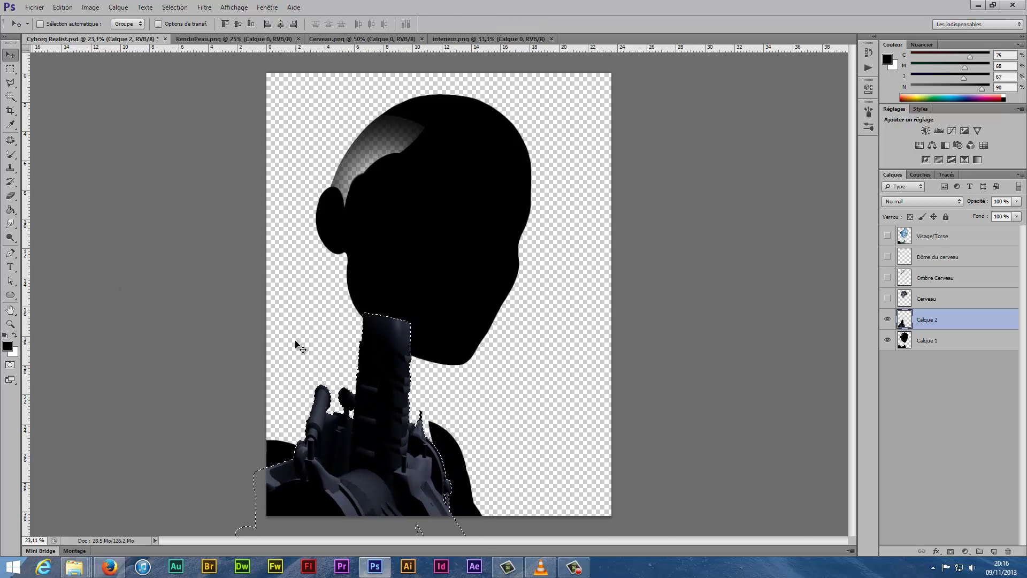
Set the brush size to 319
key("b")
right_click(396, 333)
key("Return")
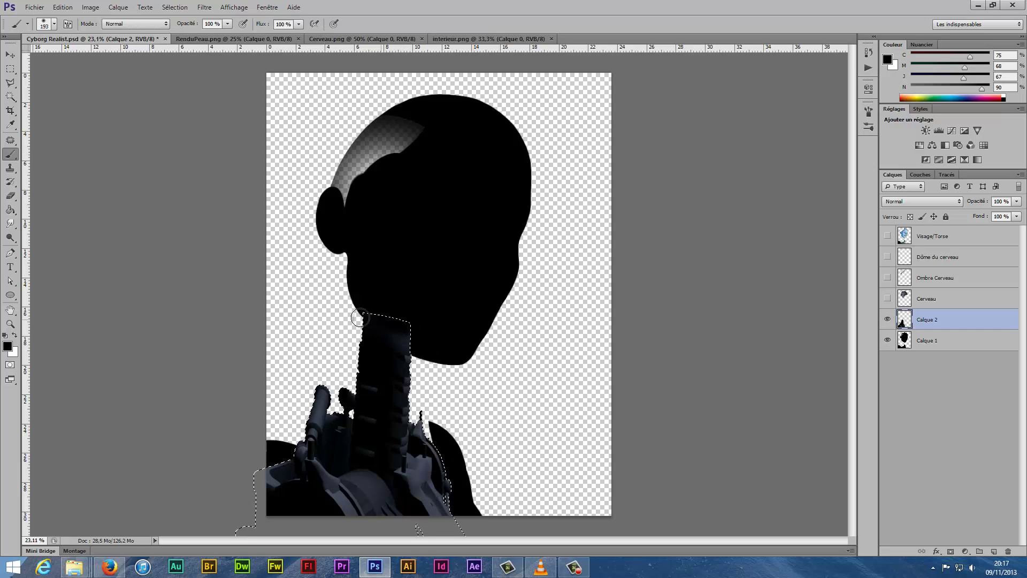
right_click(410, 337)
type("319")
key("Return")
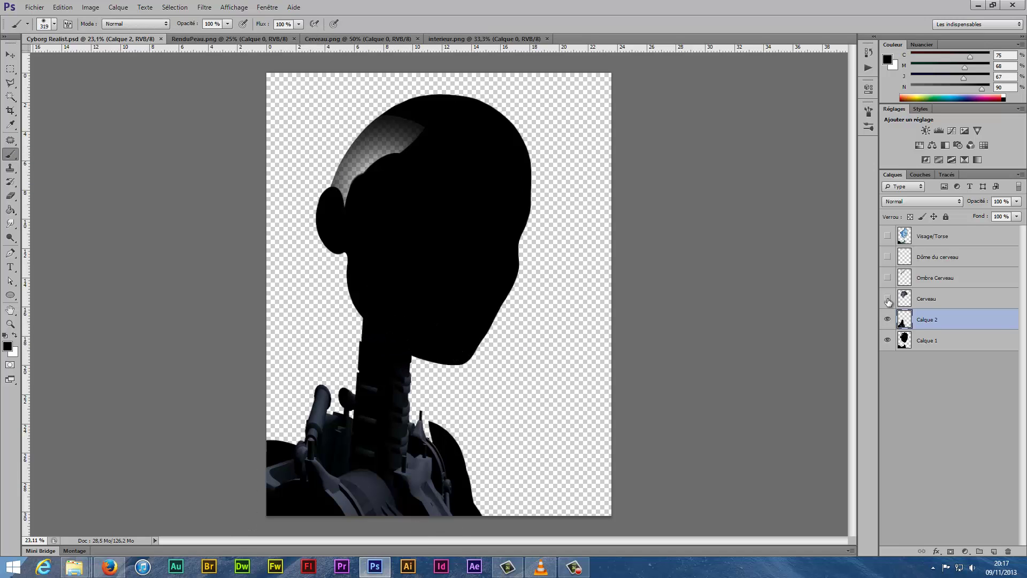
Show the face and brain layers again and re-transform the neck piece to fit
left_click_drag(888, 302, 887, 235)
key("ctrl+t")
mouse_move(502, 304)
left_mouse_down()
mouse_move(515, 322)
mouse_move(407, 404)
left_mouse_up()
mouse_move(214, 327)
left_mouse_down()
mouse_move(467, 372)
mouse_move(409, 399)
left_mouse_up()
key("Return")
Erase the neck piece's lower-left edge with an 81 px eraser and save
key("b")
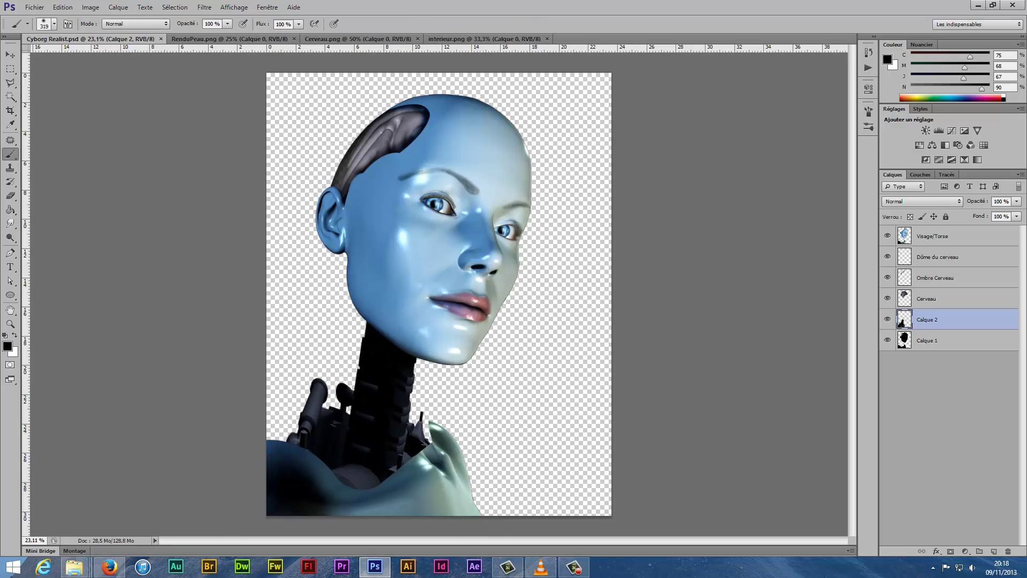
key("e")
right_click(293, 298)
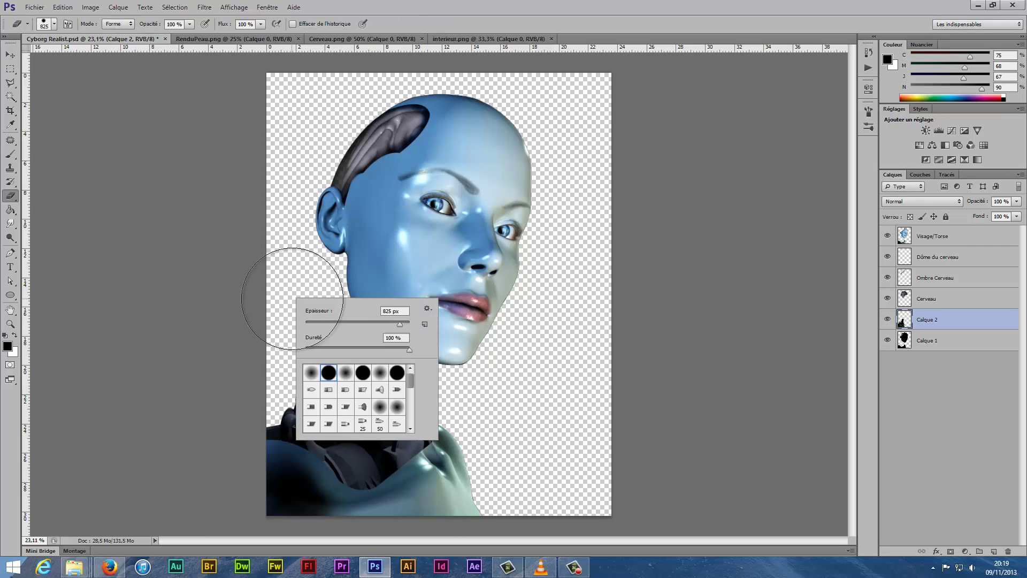
left_click_drag(276, 414, 276, 436)
right_click(271, 432)
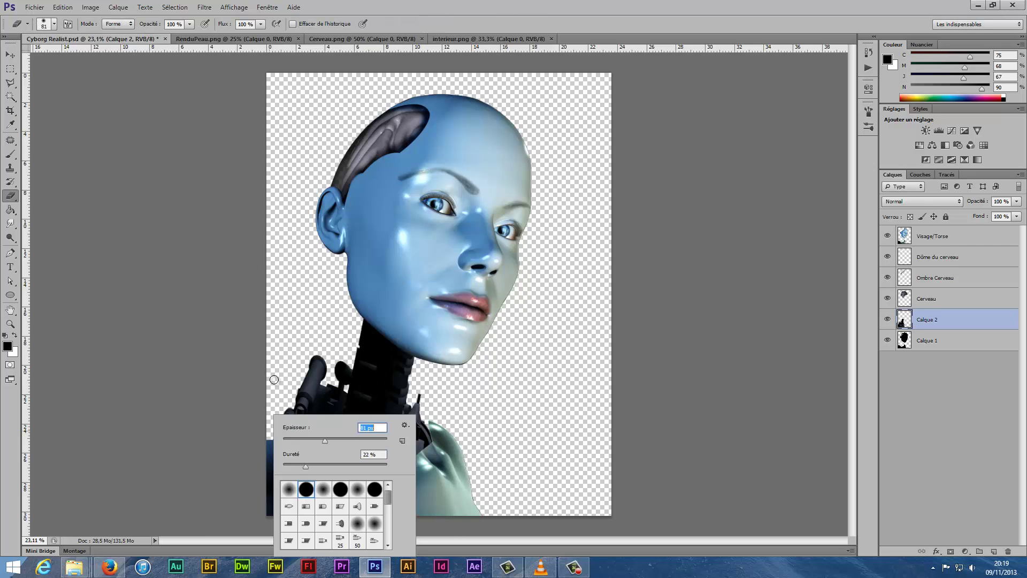
key("Return")
key("ctrl+s")
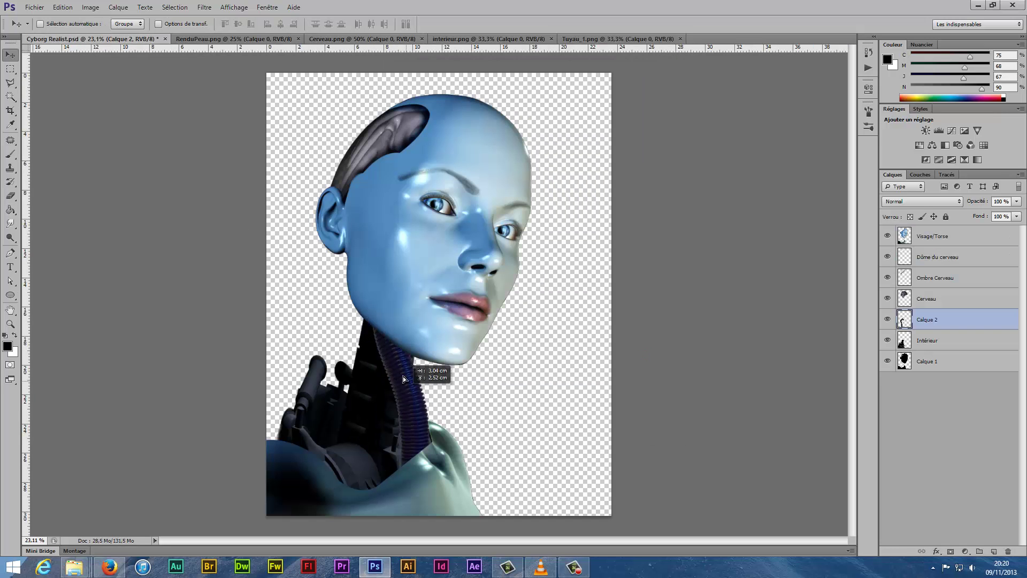
Shrink the ribbed hose to about half size and move it onto the neck
key("ctrl+t")
left_click_drag(372, 253, 395, 321)
mouse_move(409, 388)
left_mouse_down()
mouse_move(397, 419)
mouse_move(412, 406)
left_mouse_up()
key("Return")
scroll(397, 443, "up", 5)
key("e")
key("v")
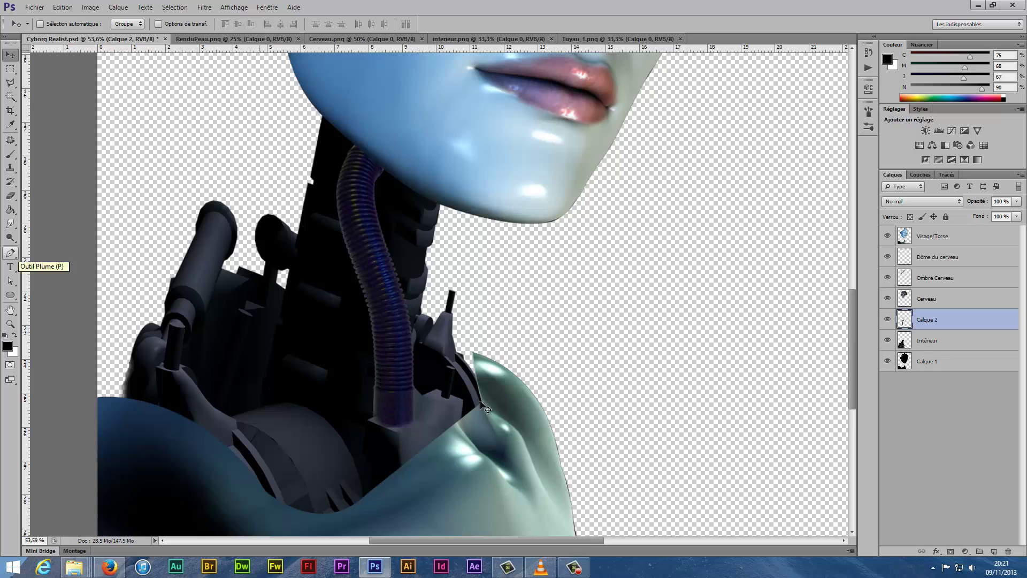
Clean the hose's white fringe with Calque > Cache > Retirer le cache blanc
left_click(119, 7)
left_click(299, 372)
left_click(559, 186)
left_click(119, 6)
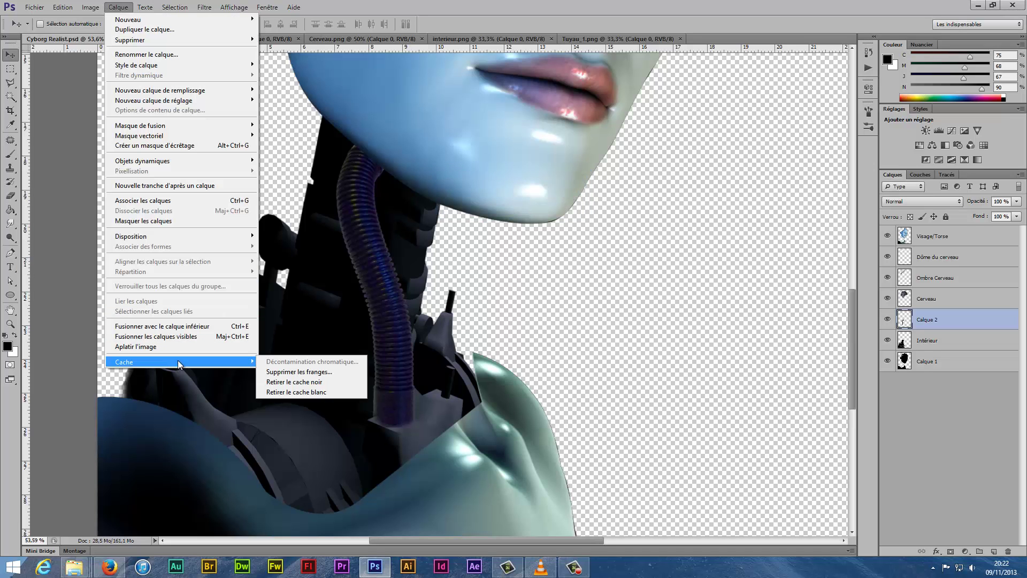
left_click(308, 392)
Shade the hose with Dodge and Burn at raised exposure
key("o")
right_click(345, 329)
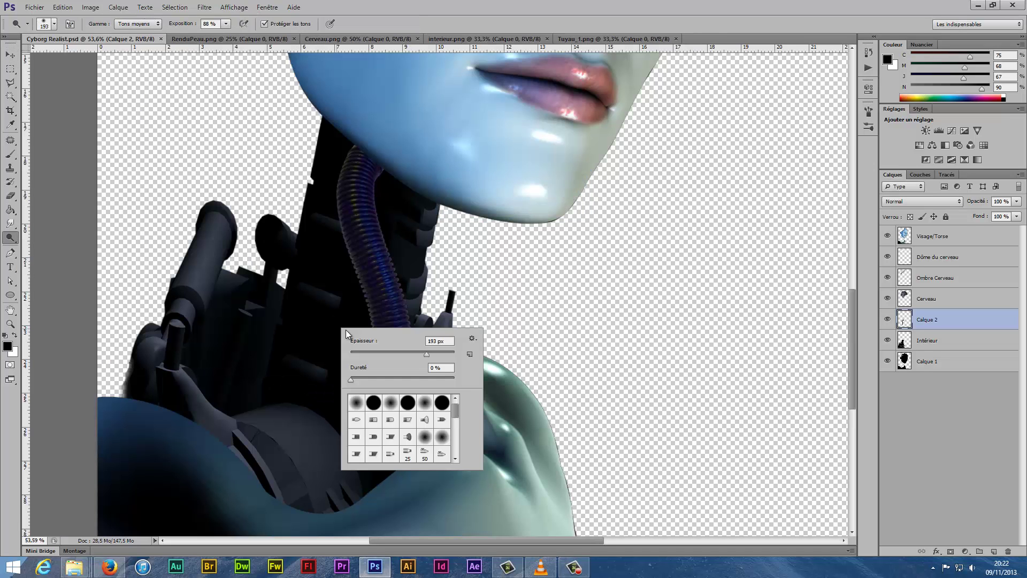
key("Escape")
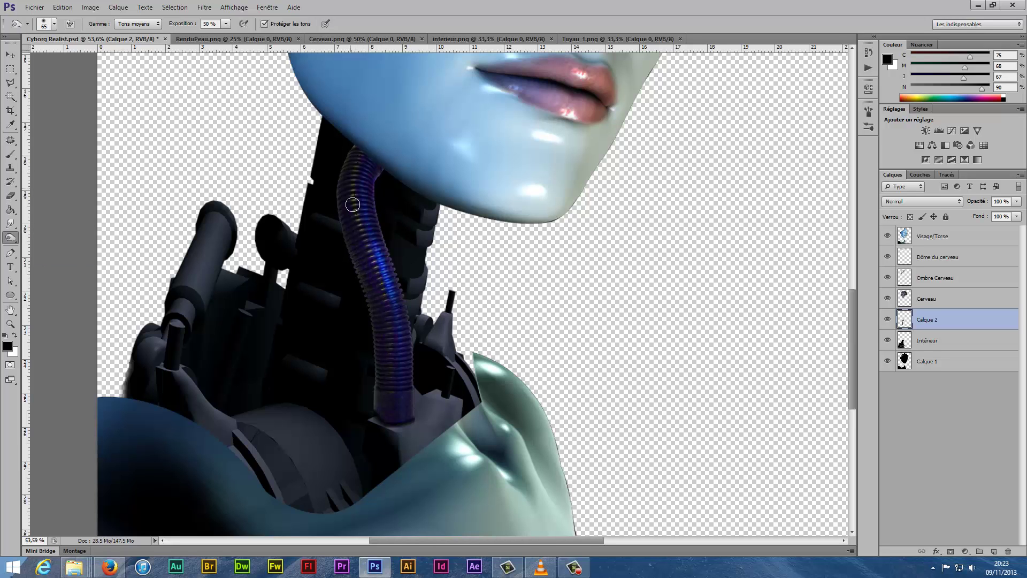
key("x")
key("bracketright")
left_click_drag(226, 24, 238, 40)
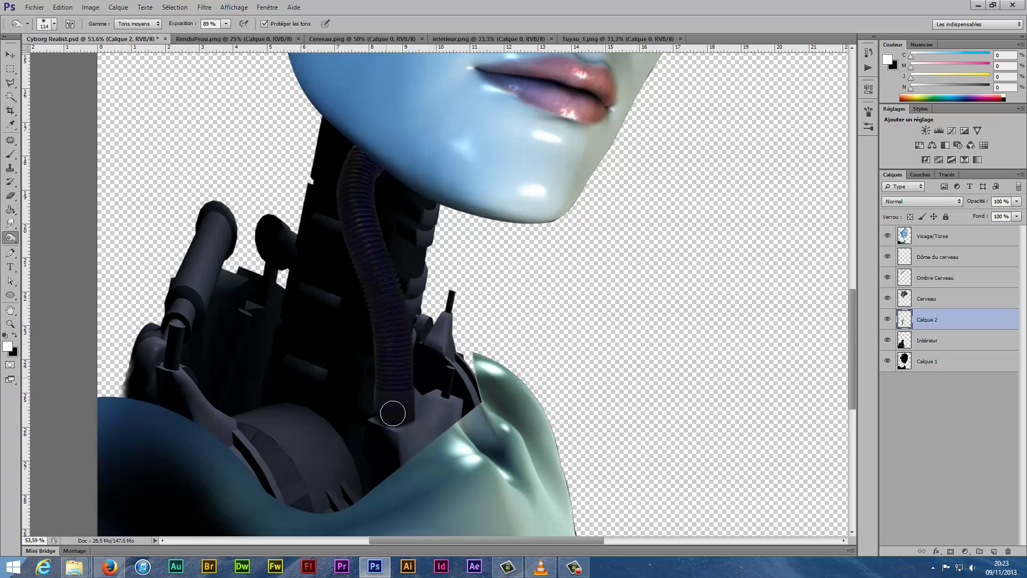
key("shift+o")
left_click_drag(226, 24, 256, 39)
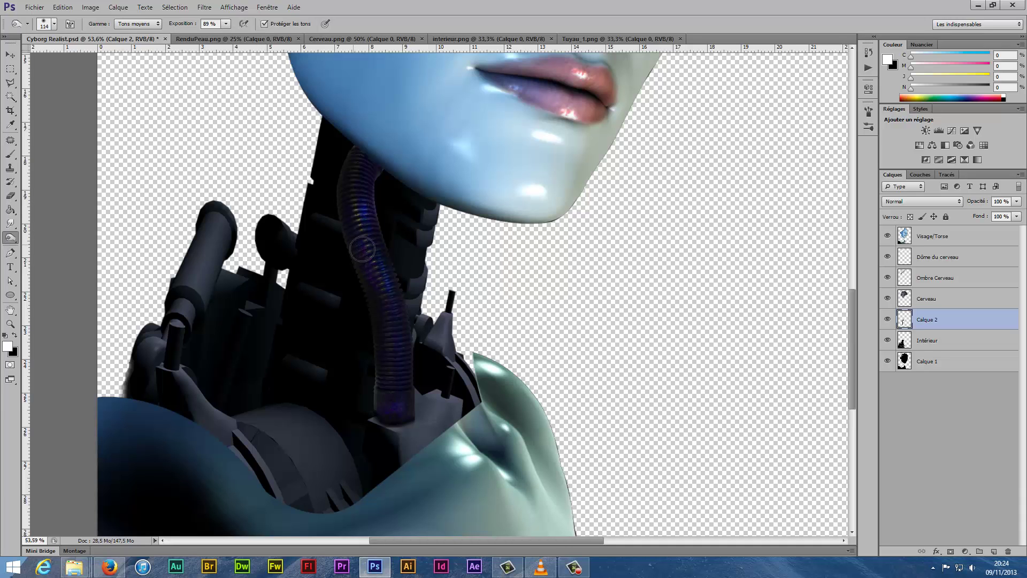
right_click(10, 237)
left_click(48, 236)
left_click(10, 55)
Name the hose layer Tuyaux 1
type("Tuyaux 1")
key("Return")
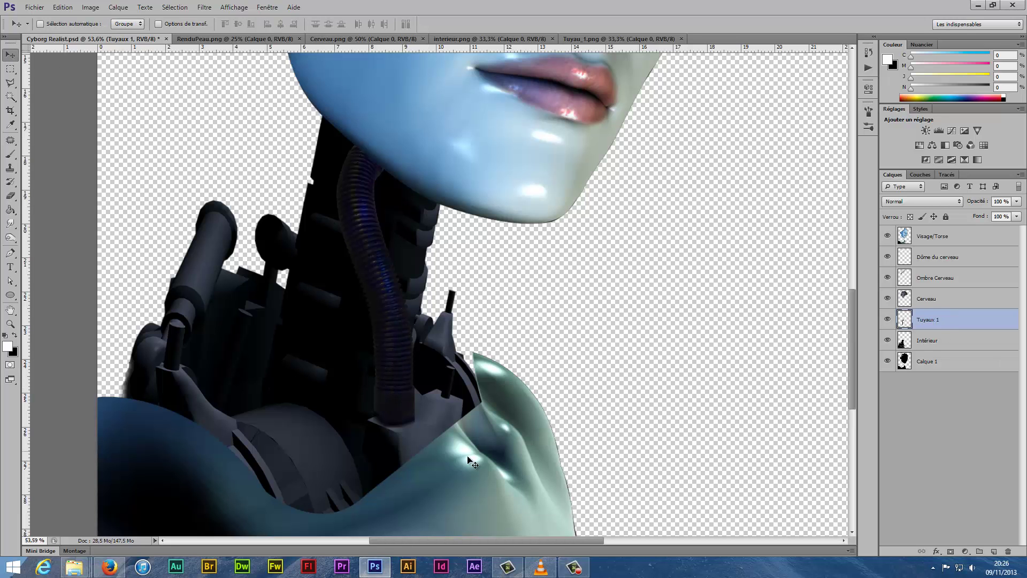
key("ctrl+o")
Bring in a second hose image and scale it into place left under the chin
key("Return")
left_click_drag(388, 324, 518, 295)
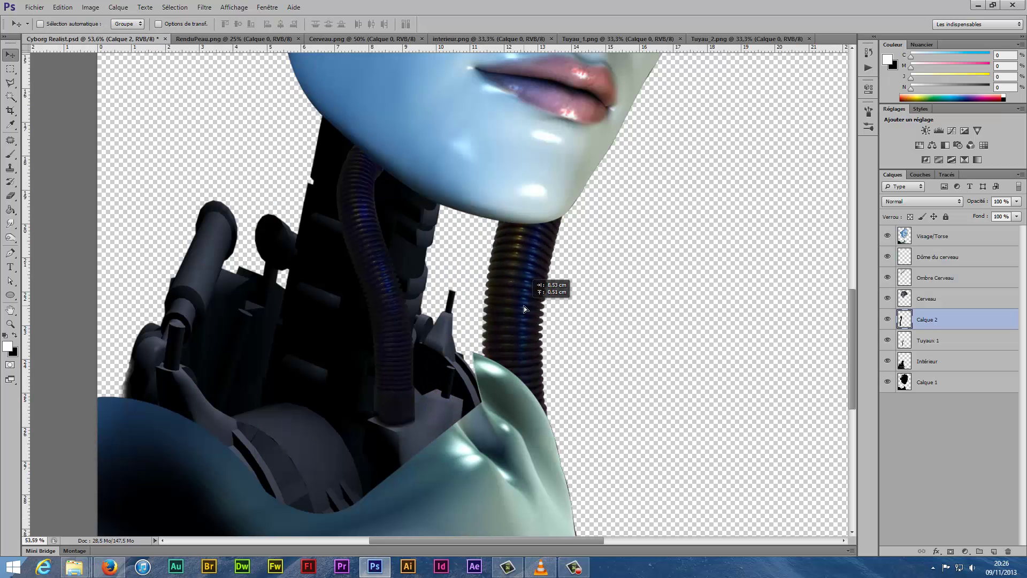
key("ctrl+t")
mouse_move(498, 167)
left_mouse_down()
mouse_move(526, 295)
mouse_move(474, 155)
left_mouse_up()
left_click_drag(448, 123, 469, 179)
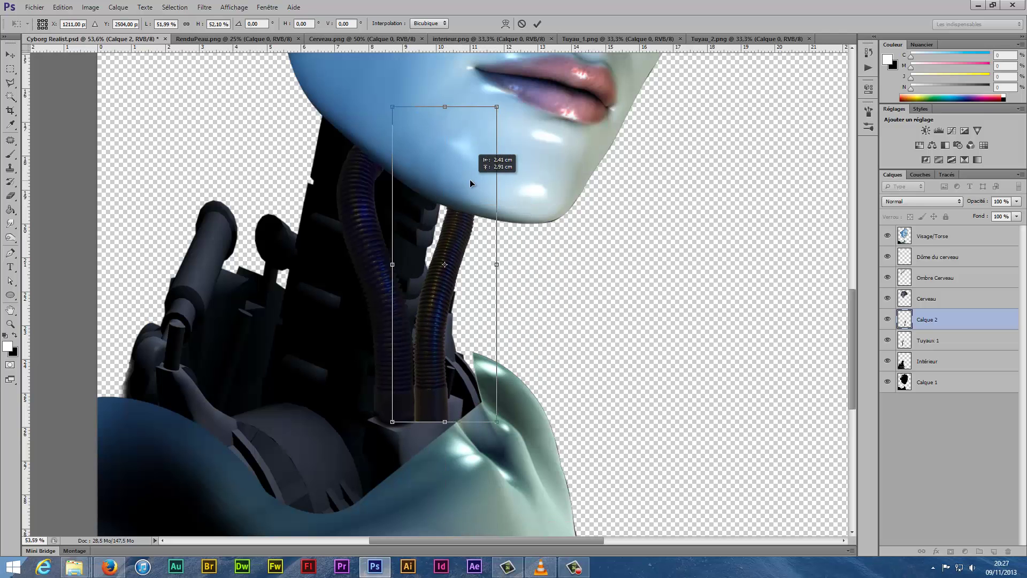
key("Return")
Select Tuyaux 1 with the Burn tool and black as the painting colour
left_click(927, 340)
key("o")
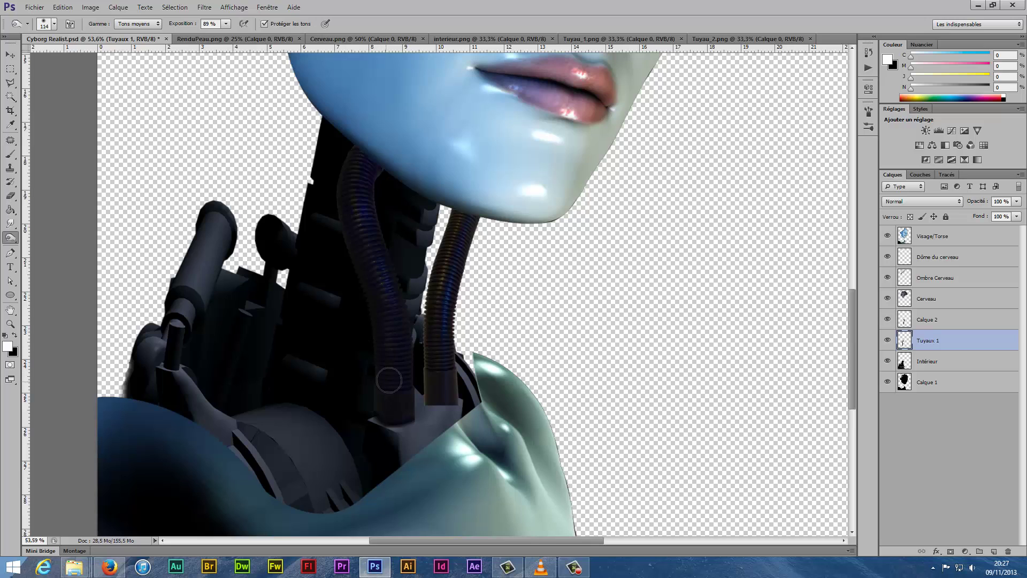
key("x")
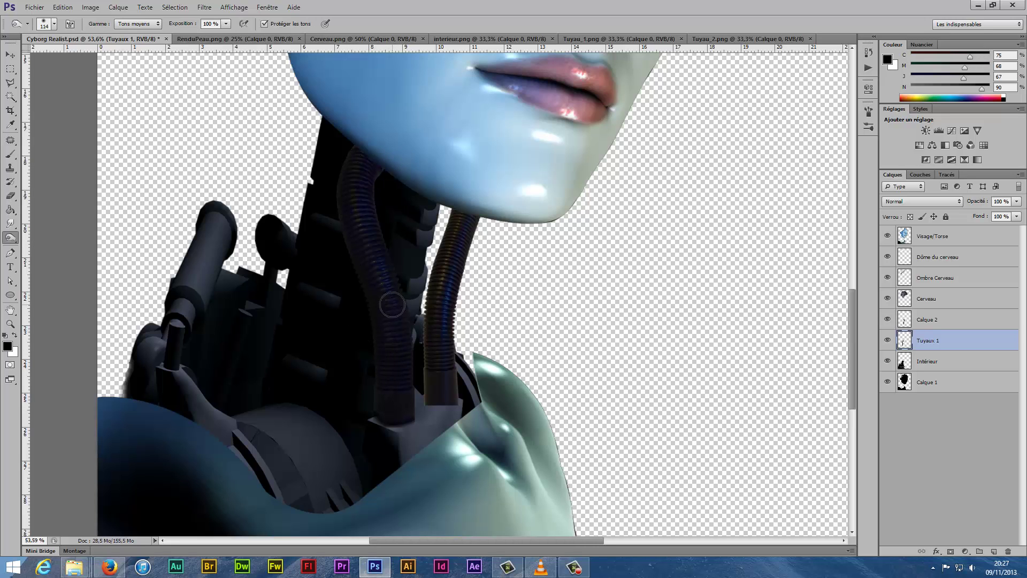
On Calque 2, trace the grey hose connector with the Pen tool and convert it to a selection
key("e")
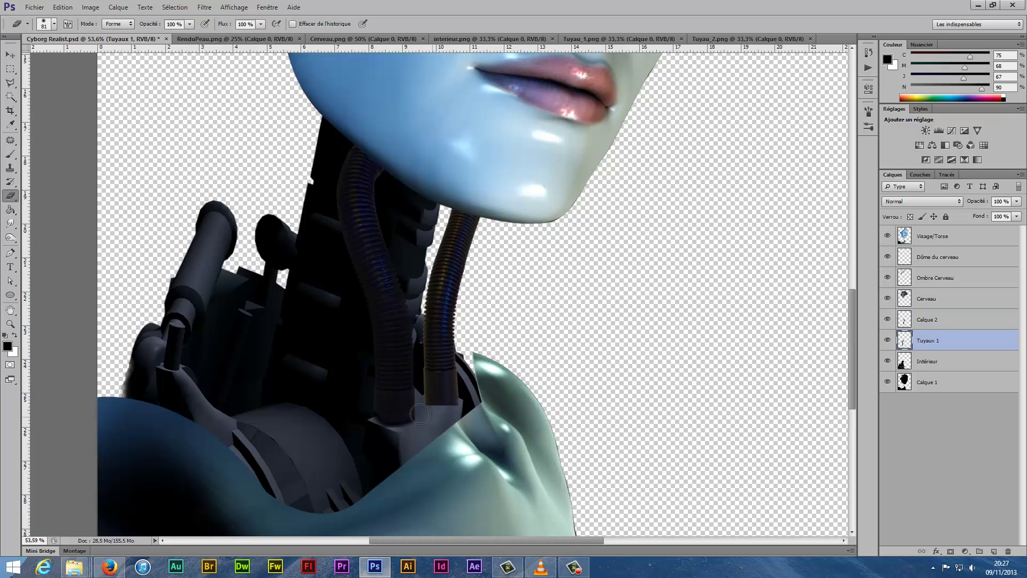
key("alt+bracketright")
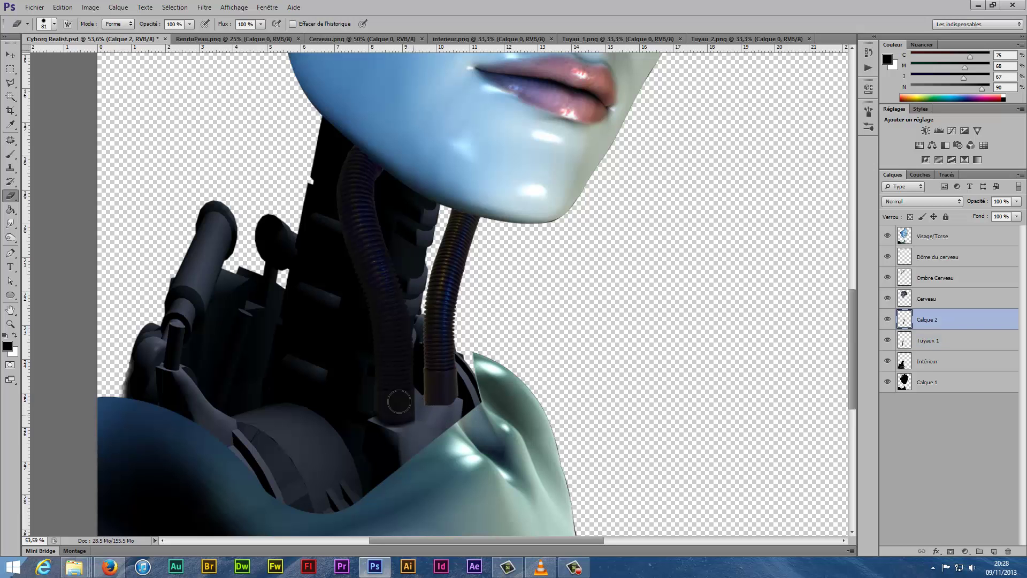
scroll(399, 402, "up", 3)
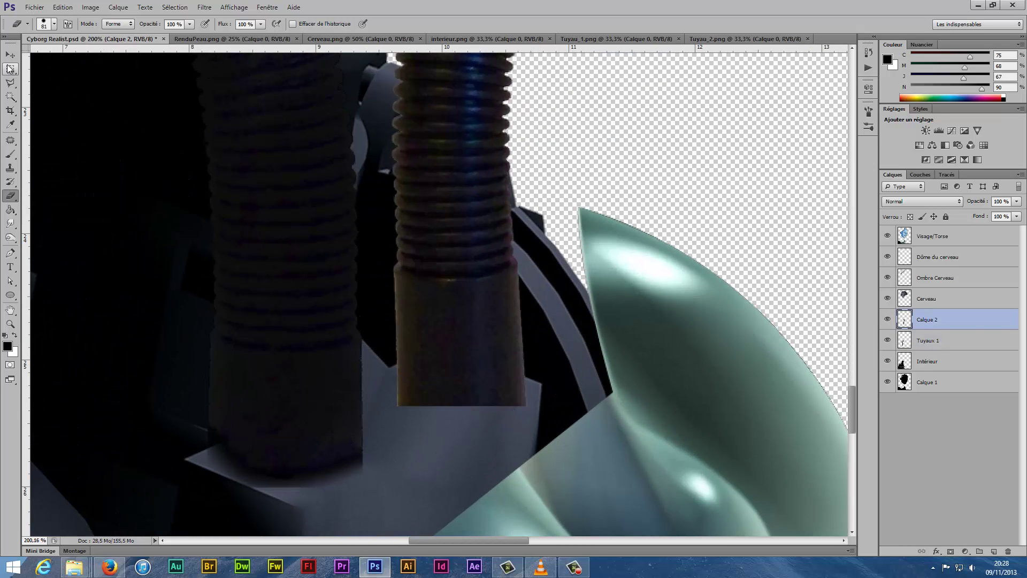
key("p")
key("ctrl+Return")
key("v")
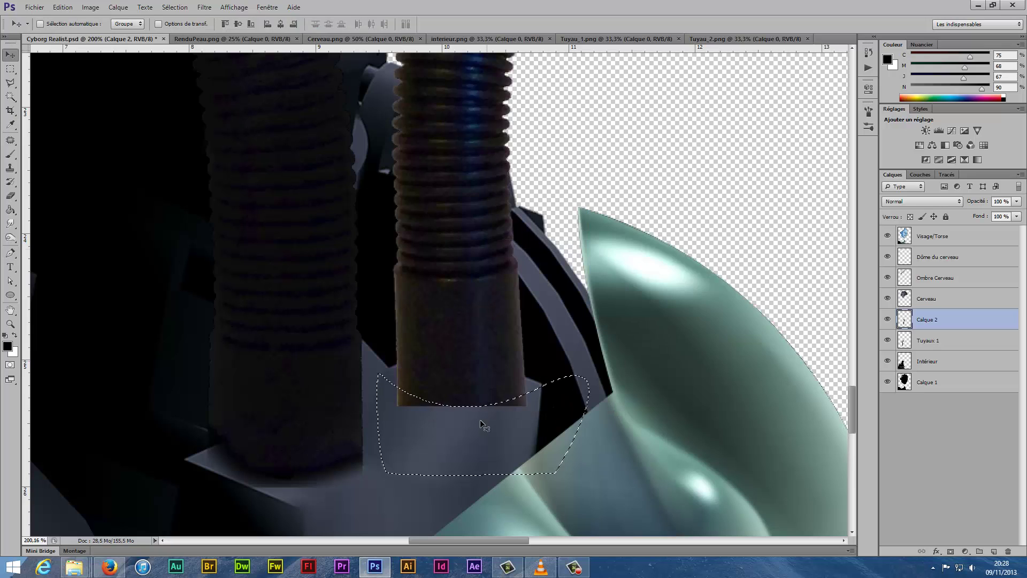
scroll(485, 380, "down", 5)
scroll(488, 320, "up", 1)
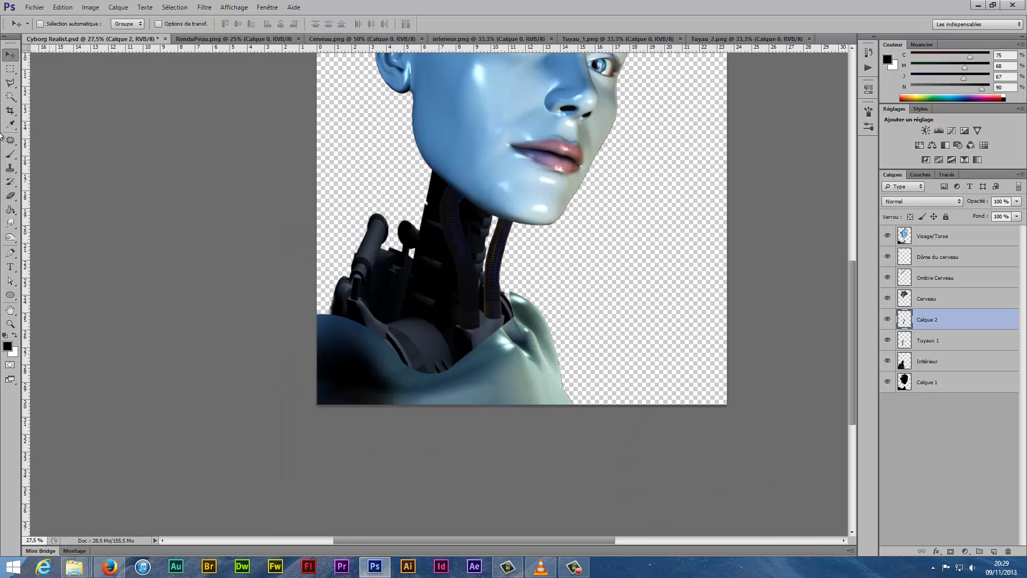
Smudge the hose base, then set up darkening strokes on Tuyaux 1
key("r")
scroll(488, 319, "up", 2)
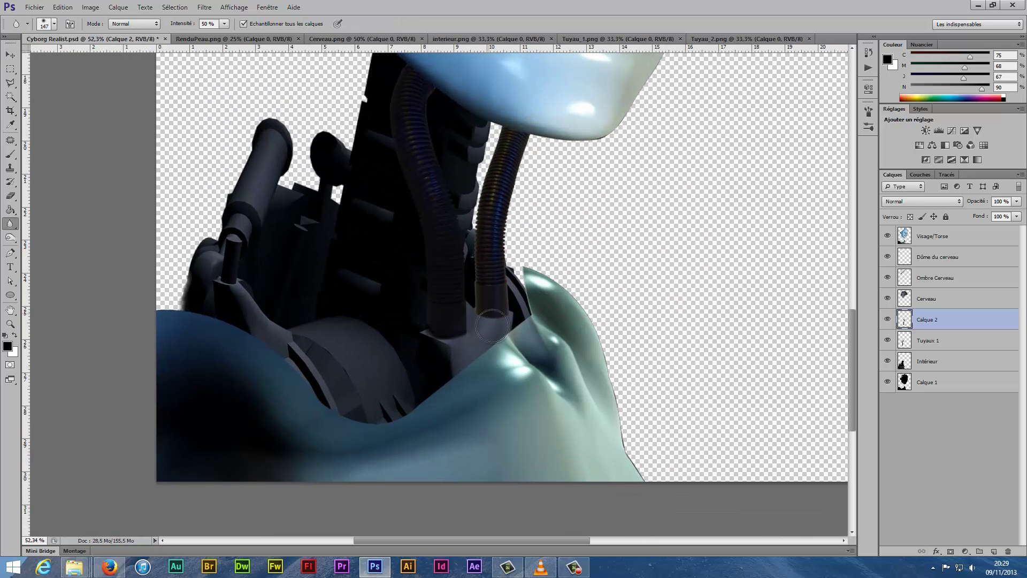
key("alt+bracketleft")
scroll(437, 344, "down", 3)
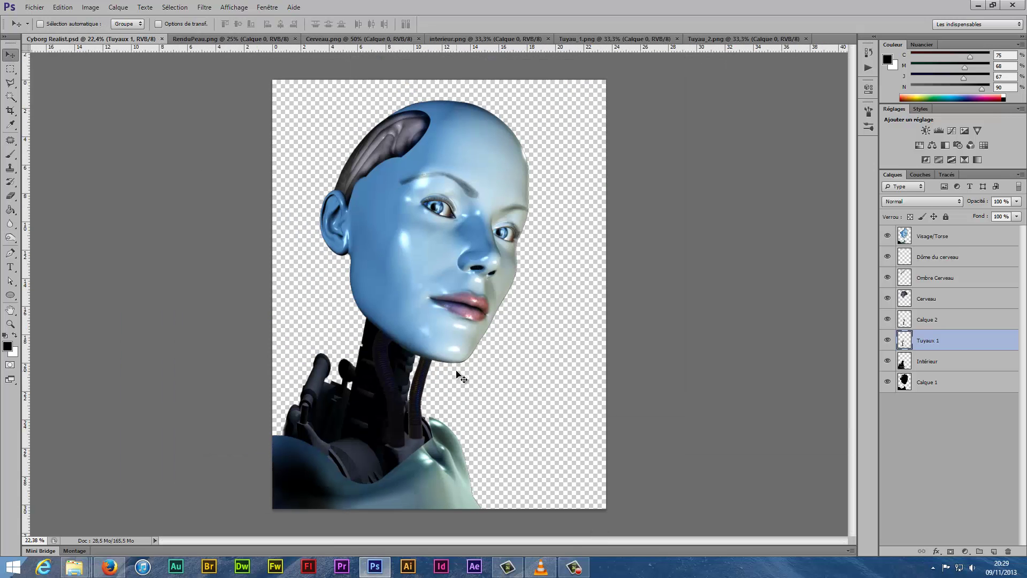
key("o")
key("shift+o")
right_click(476, 392)
key("Escape")
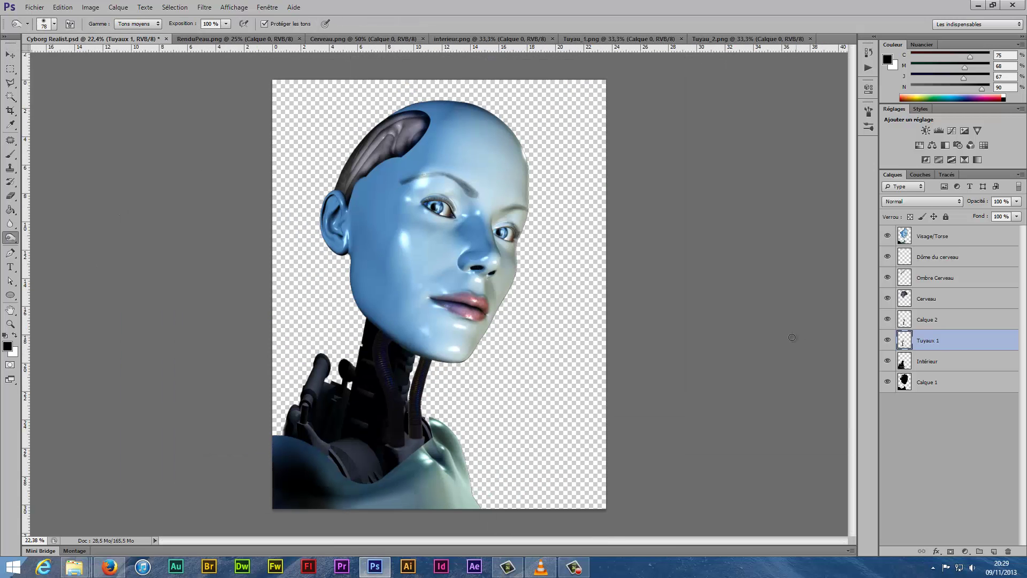
key("ctrl+o")
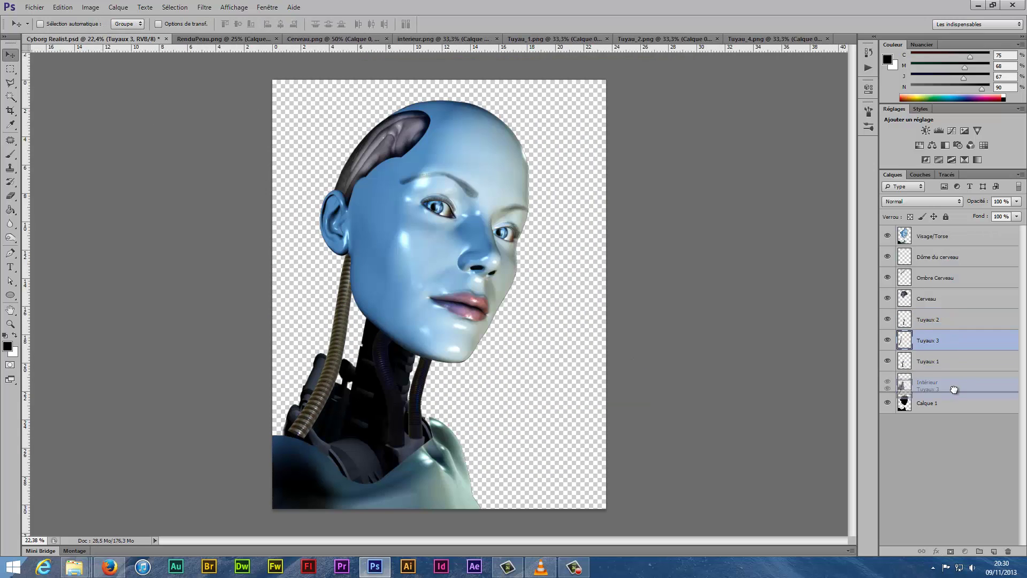
Move Tuyaux 3 below Intérieur and stretch it from behind the ear down to the neck
left_click_drag(954, 390, 954, 392)
key("ctrl+t")
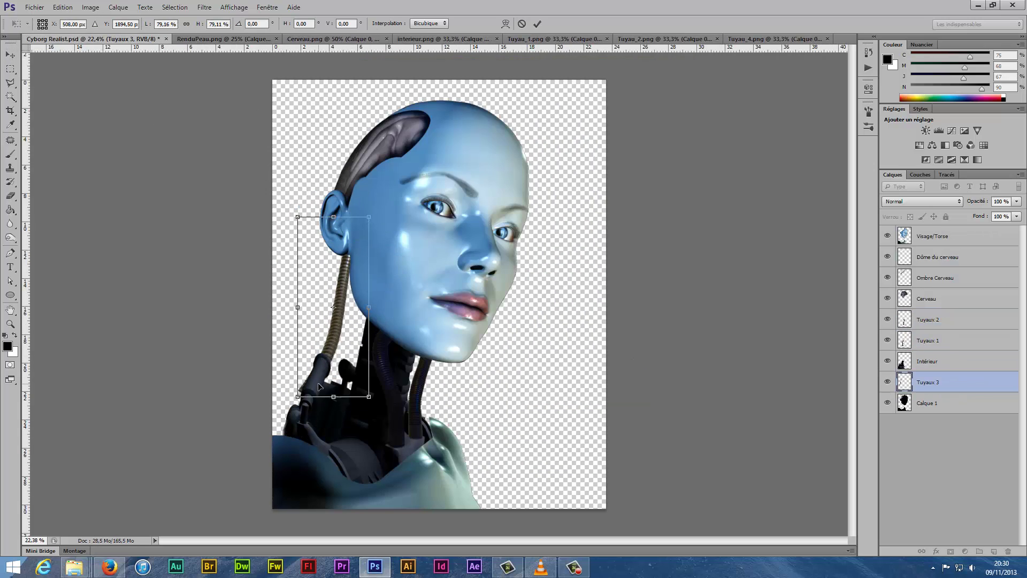
mouse_move(369, 217)
left_mouse_down()
mouse_move(384, 230)
mouse_move(345, 323)
left_mouse_up()
key("Return")
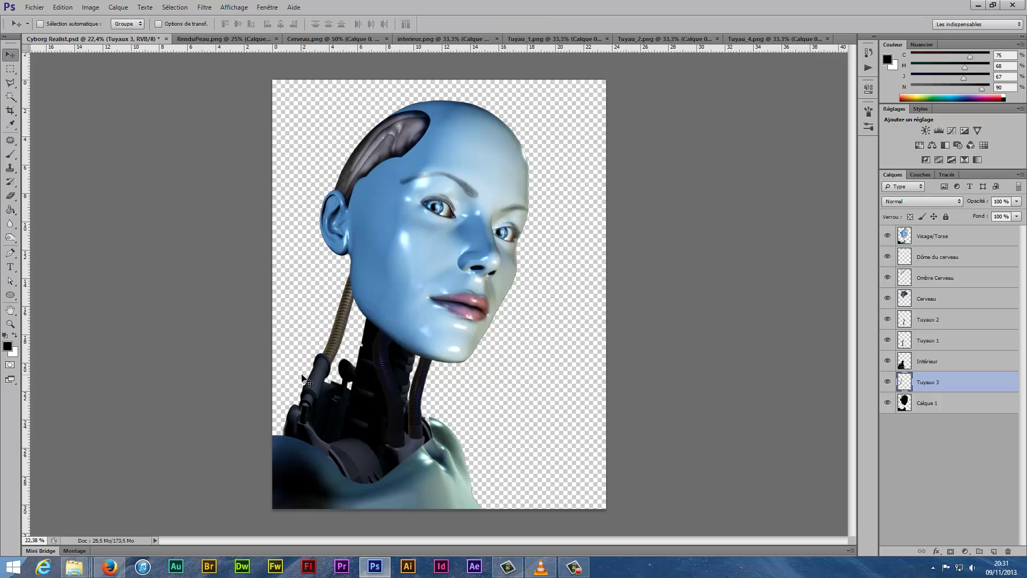
Darken Tuyaux 3 with Burn strokes at 55% strength and a size-46 brush
scroll(356, 338, "up", 3)
key("o")
left_click_drag(411, 209, 348, 393)
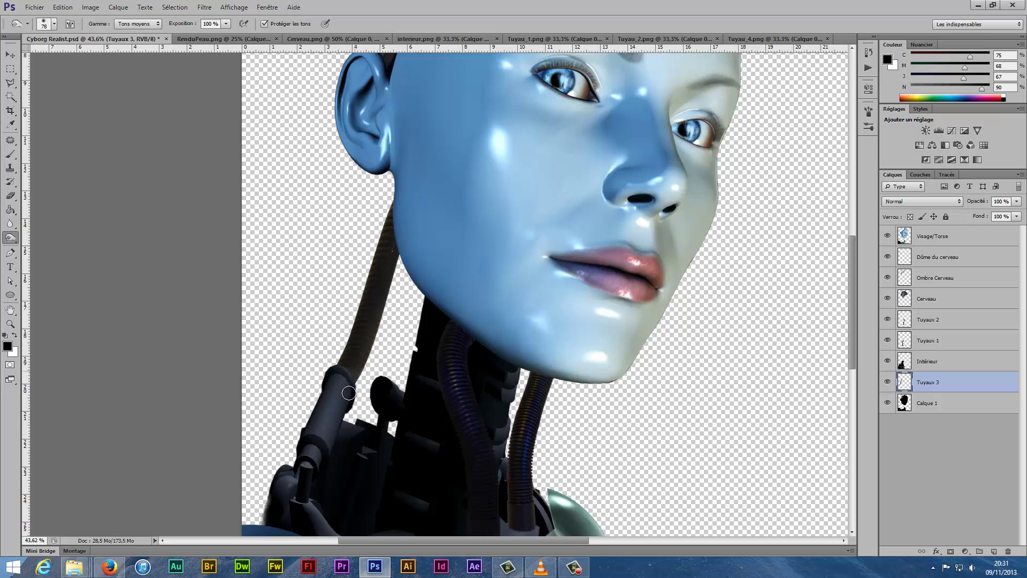
left_click_drag(387, 249, 339, 319)
right_click(345, 314)
key("Escape")
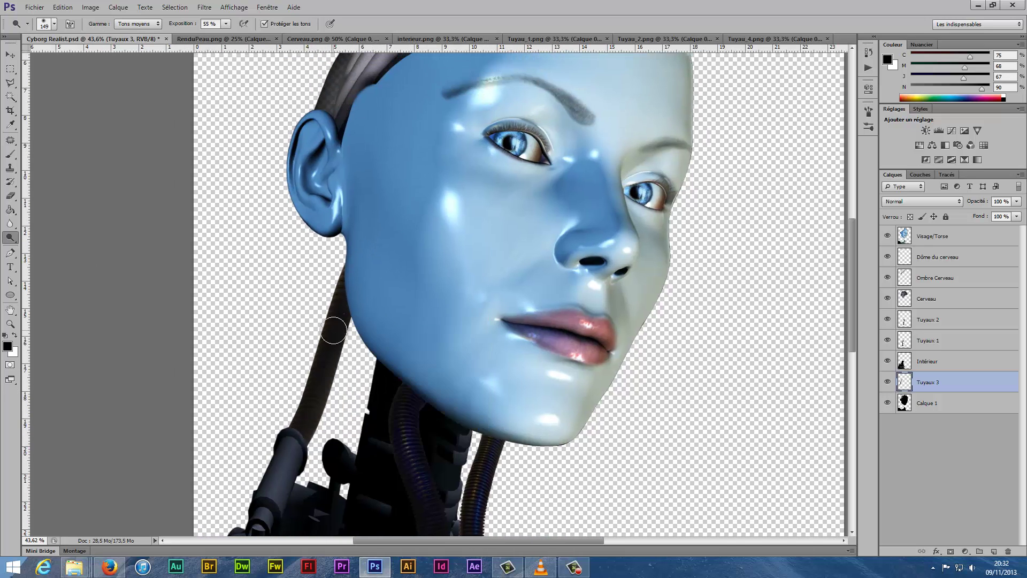
right_click(338, 331)
left_click_drag(377, 355, 373, 354)
key("Return")
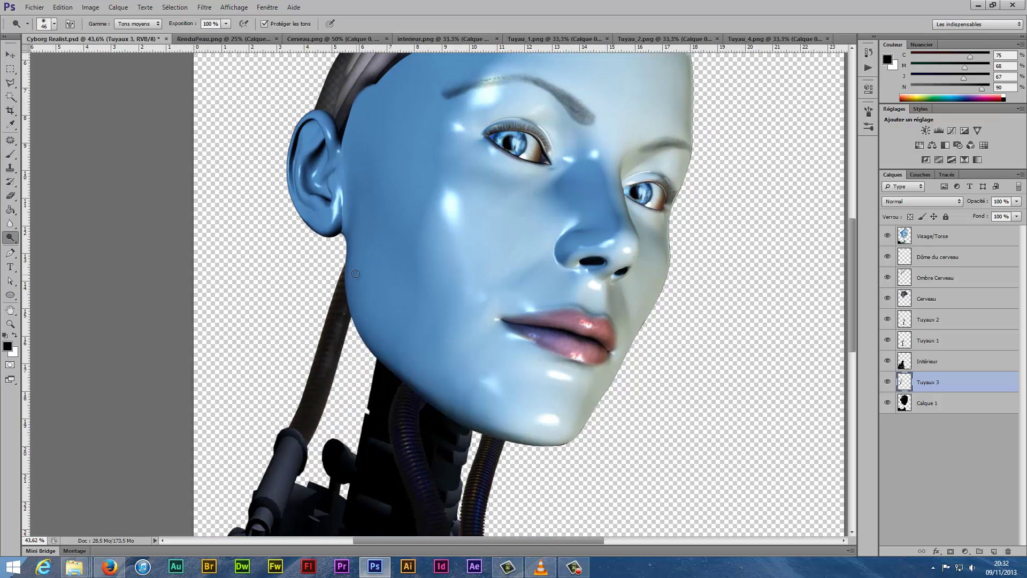
key("]")
key("shift+o")
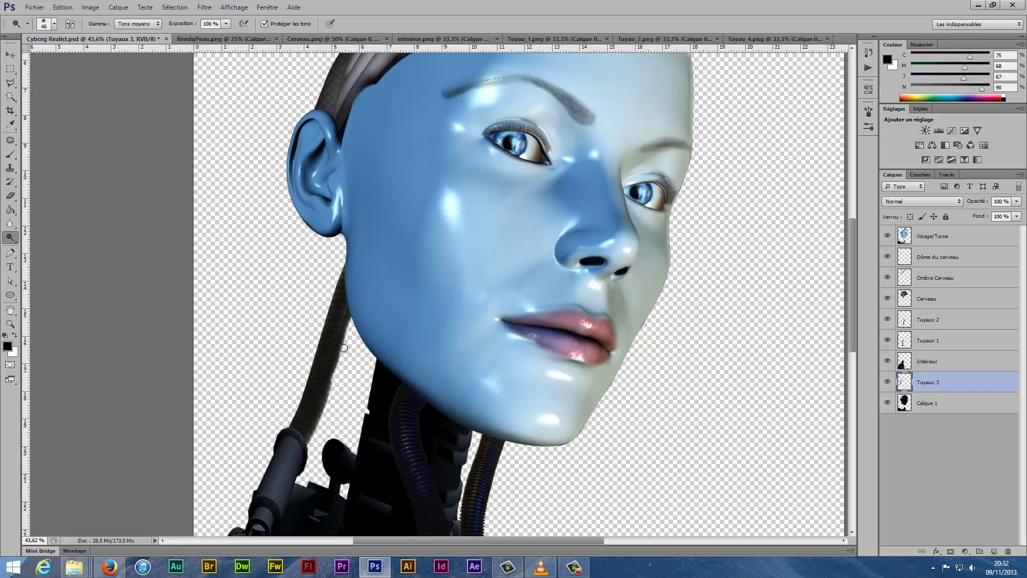
key("shift+o")
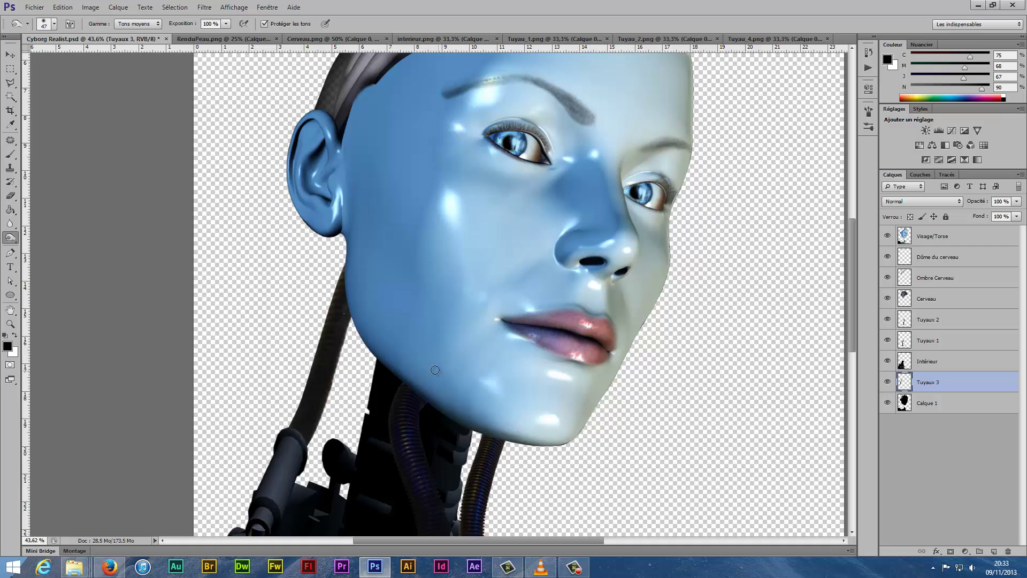
Try a Hue/Saturation adjustment on the Magentas range, then cancel it
left_click(90, 7)
left_click(299, 87)
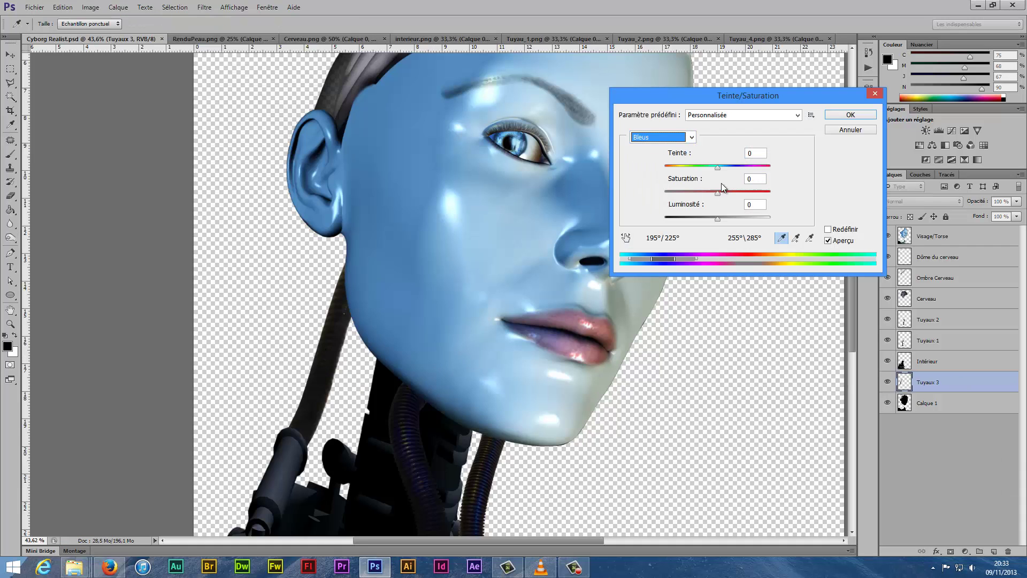
left_click(663, 137)
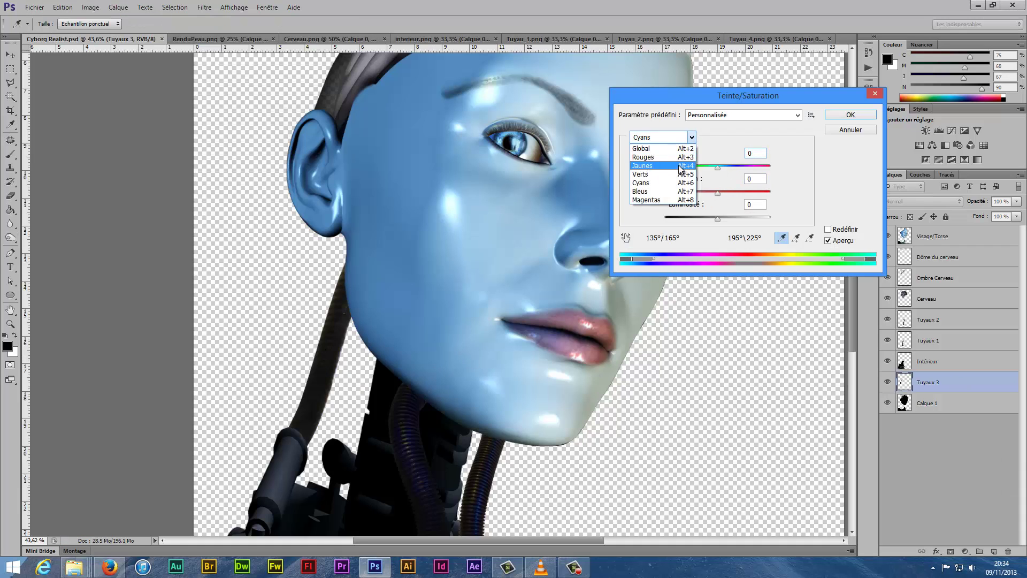
left_click(656, 176)
left_click(663, 137)
left_click(656, 202)
left_click(850, 115)
On Tuyaux 1, try Hue/Saturation on the Cyans and Magentas ranges, then close it
left_click(118, 7)
key("ctrl+u")
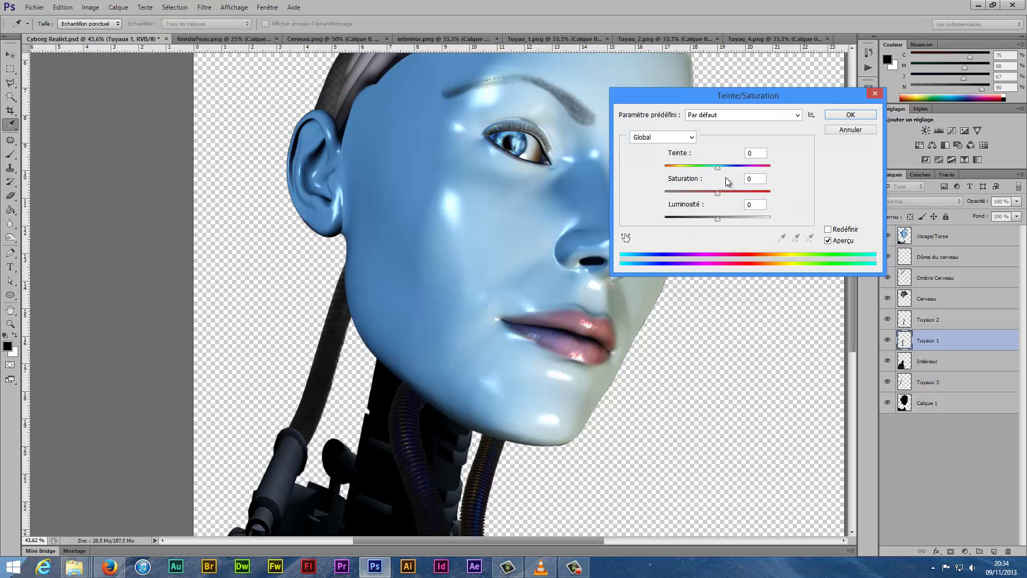
left_click(664, 137)
left_click(669, 187)
left_click(664, 137)
left_click(655, 193)
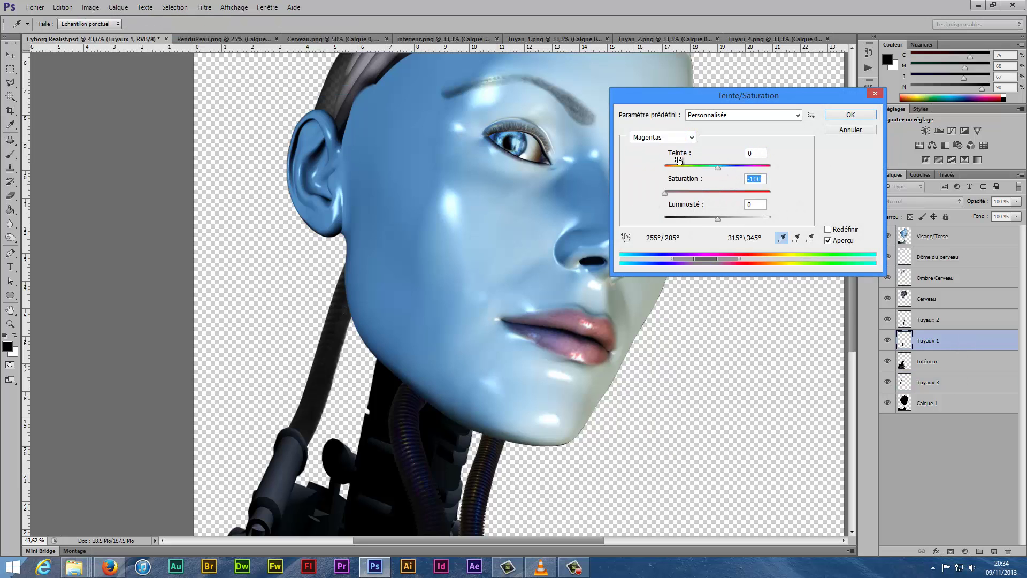
left_click(664, 137)
left_click(656, 177)
left_click(850, 114)
Browse the Cyborg folder and select the Tuyau_3.png hose image
key("o")
key("ctrl+o")
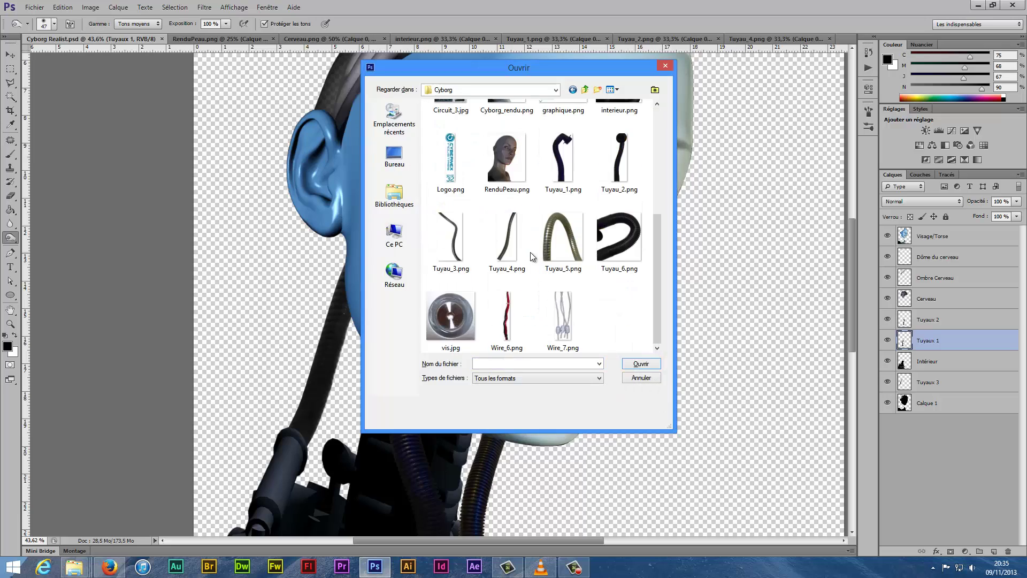
left_click(452, 242)
Open Tuyau_3.png and drag the hose into the cyborg document below Intérieur
left_click(642, 359)
key("v")
mouse_move(459, 298)
left_mouse_down()
mouse_move(390, 475)
mouse_move(320, 259)
left_mouse_up()
key("ctrl+[")
key("ctrl+[")
Shrink and tilt the hose behind the ear, then move it above Intérieur
key("ctrl+t")
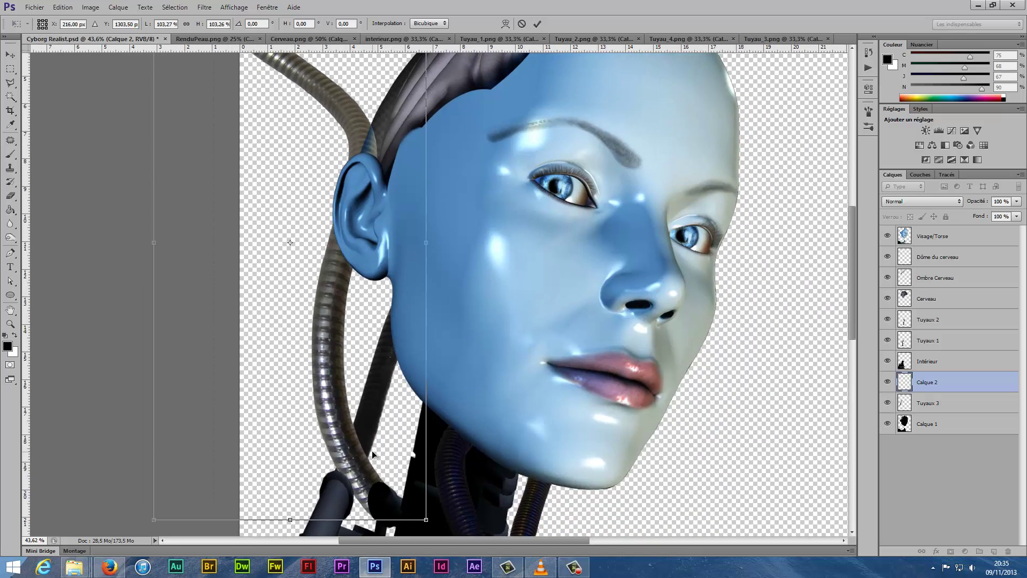
mouse_move(371, 451)
left_mouse_down()
mouse_move(377, 262)
mouse_move(340, 222)
left_mouse_up()
mouse_move(568, 374)
left_mouse_down()
mouse_move(710, 361)
mouse_move(570, 184)
left_mouse_up()
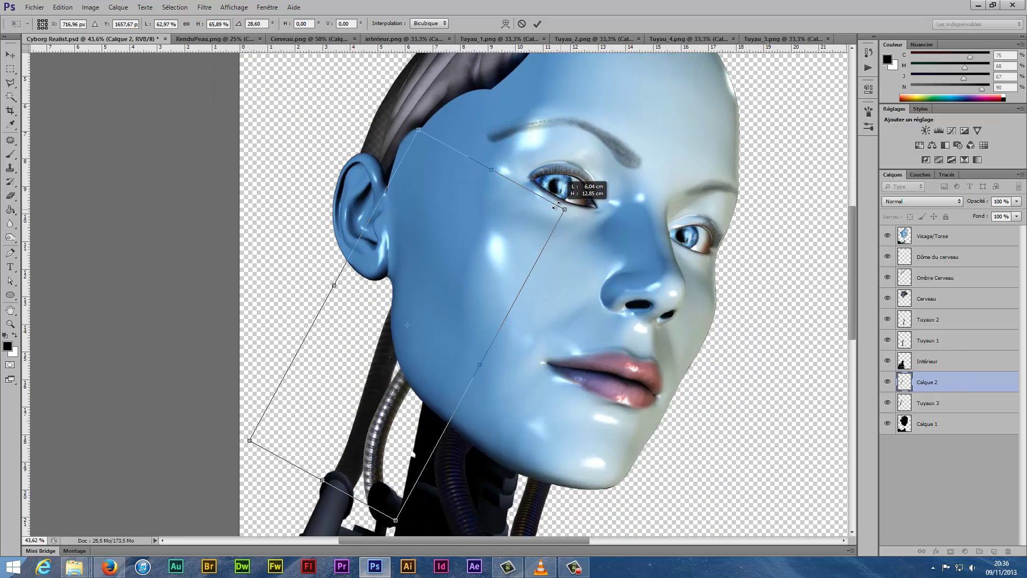
left_click_drag(357, 425, 423, 252)
key("Return")
key("ctrl+bracketright")
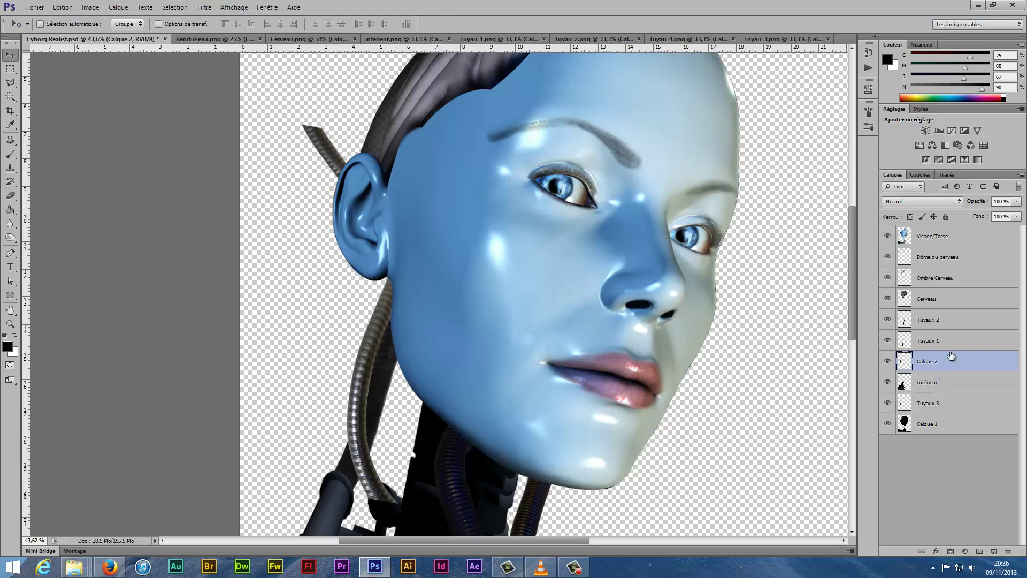
Skew and widen the hose to follow the neck, testing and undoing an erase
key("ctrl+t")
left_click_drag(271, 332, 265, 348)
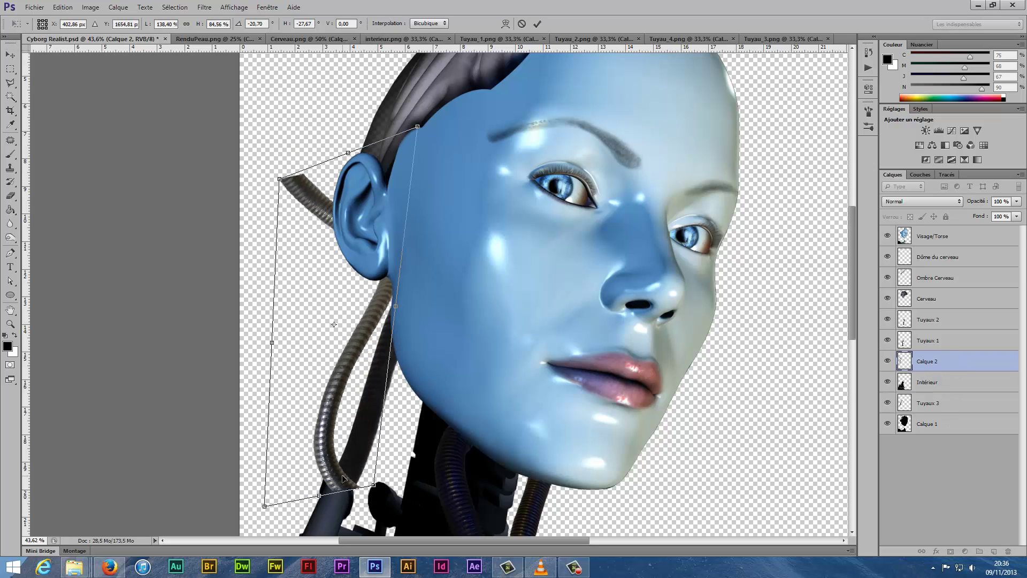
left_click_drag(412, 510, 413, 506)
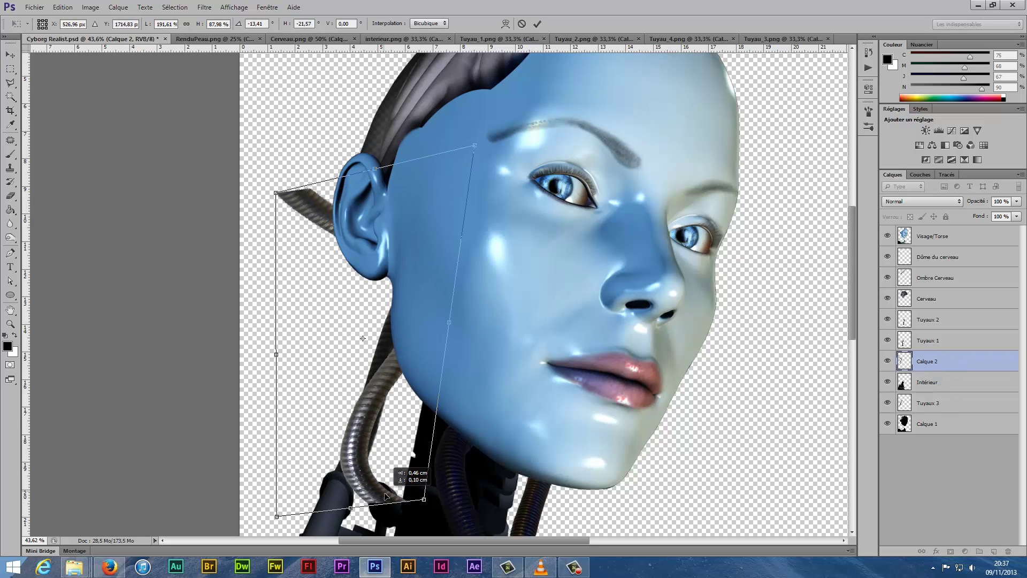
key("Return")
scroll(414, 503, "up", 4)
key("e")
left_click_drag(386, 405, 347, 459)
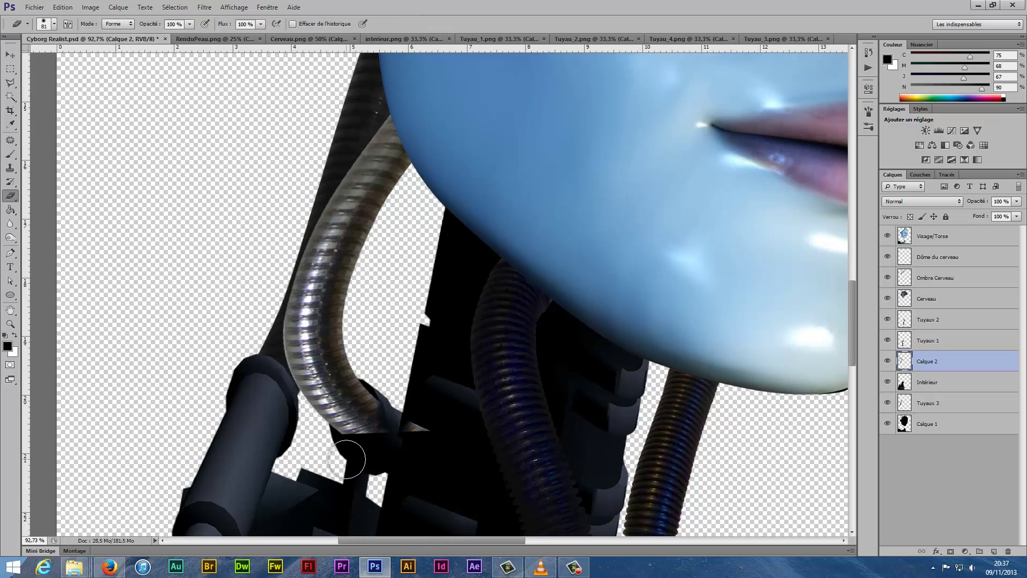
key("ctrl+z")
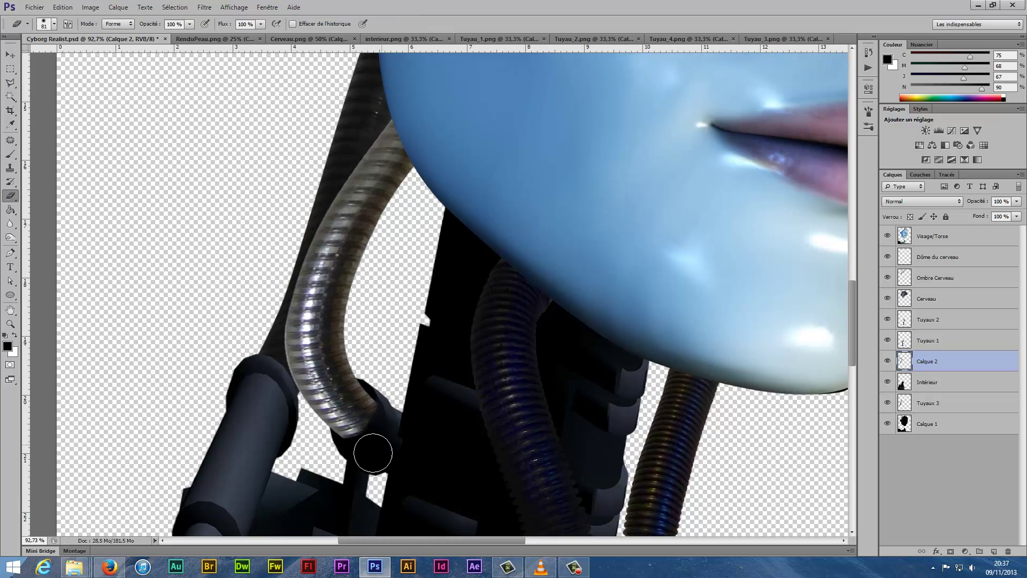
Desaturate and darken the Calque 2 hose to dark grey with Hue/Saturation
key("ctrl+u")
left_click(663, 137)
left_click(653, 188)
left_click_drag(717, 191, 753, 192)
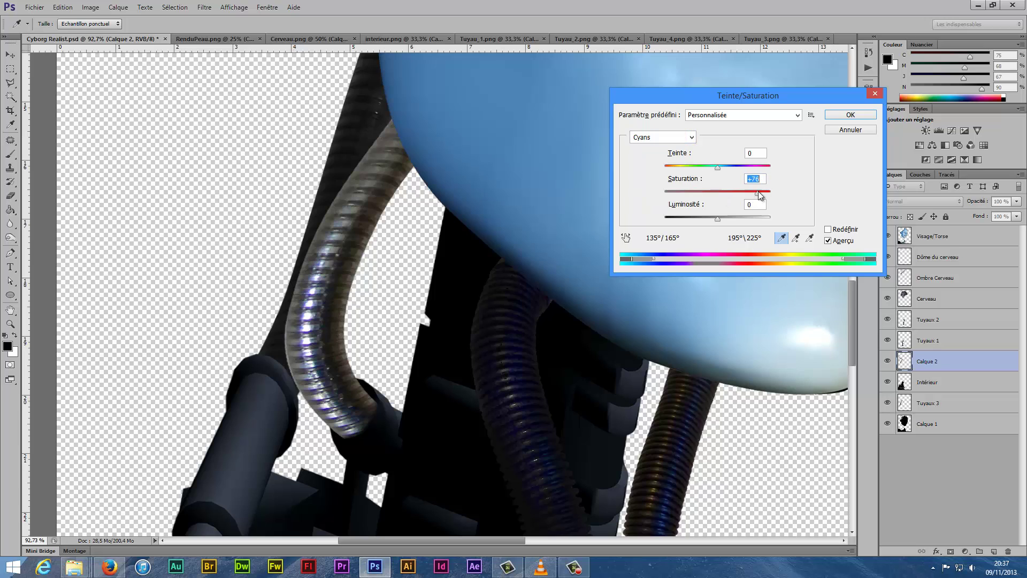
key("Up")
key("Up")
key("Up")
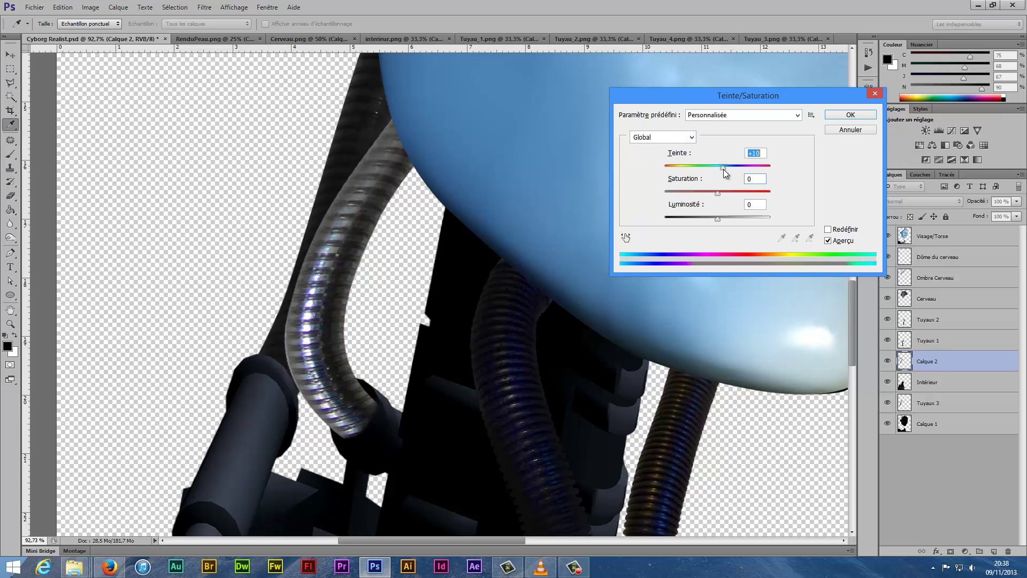
left_click(786, 115)
left_click_drag(718, 218, 696, 221)
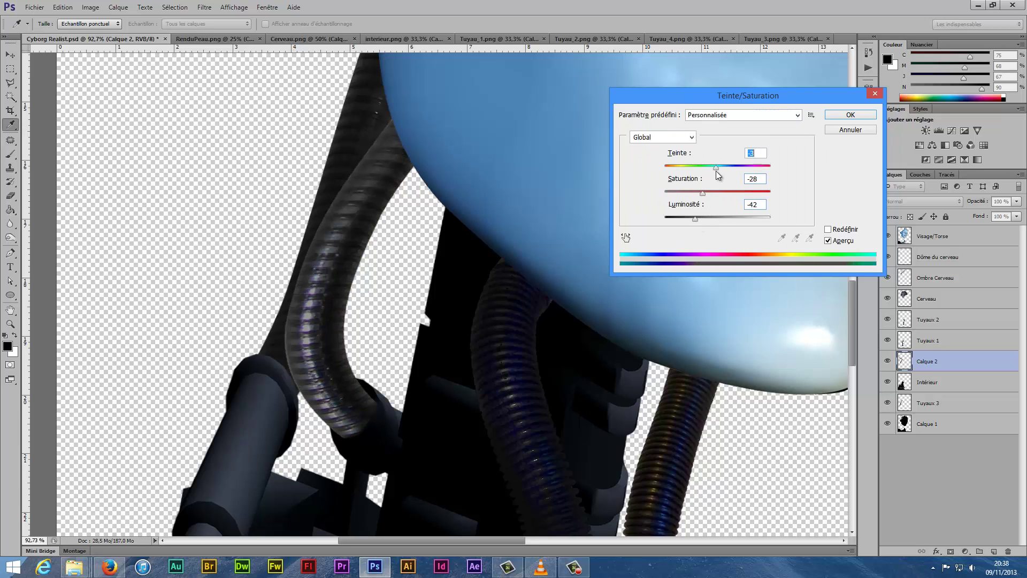
key("Return")
Burn deeper shadows into the Tuyaux 1 neck hose and the Intérieur pipe joint
key("o")
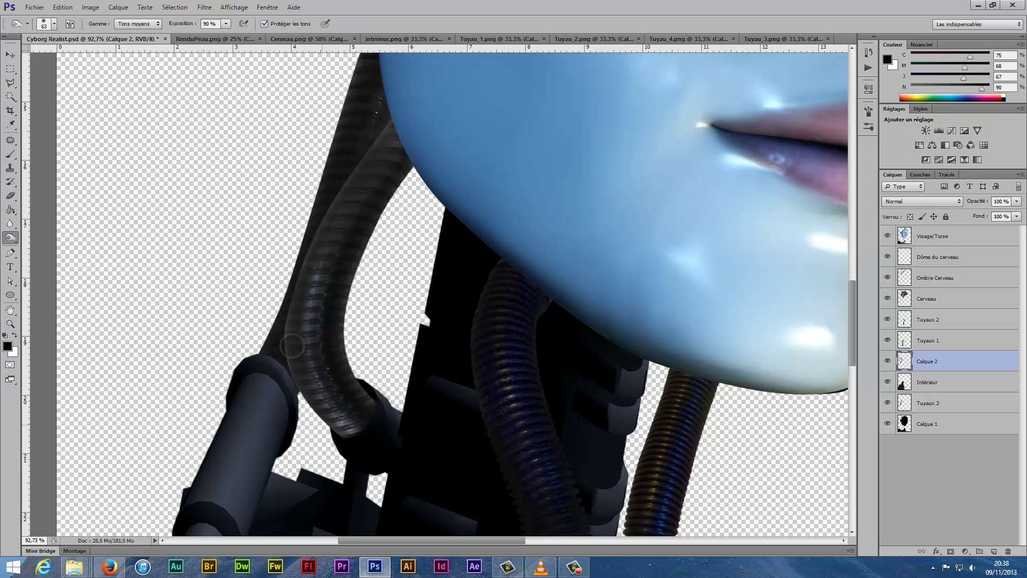
left_click_drag(329, 279, 324, 321)
left_click(536, 366, "ctrl")
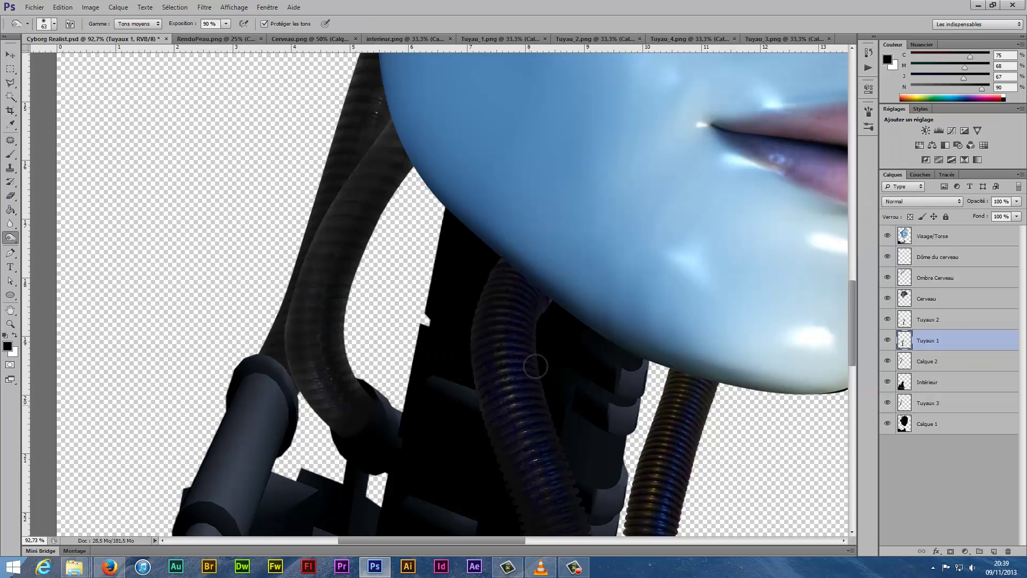
left_click(935, 392)
left_click_drag(275, 388, 245, 372)
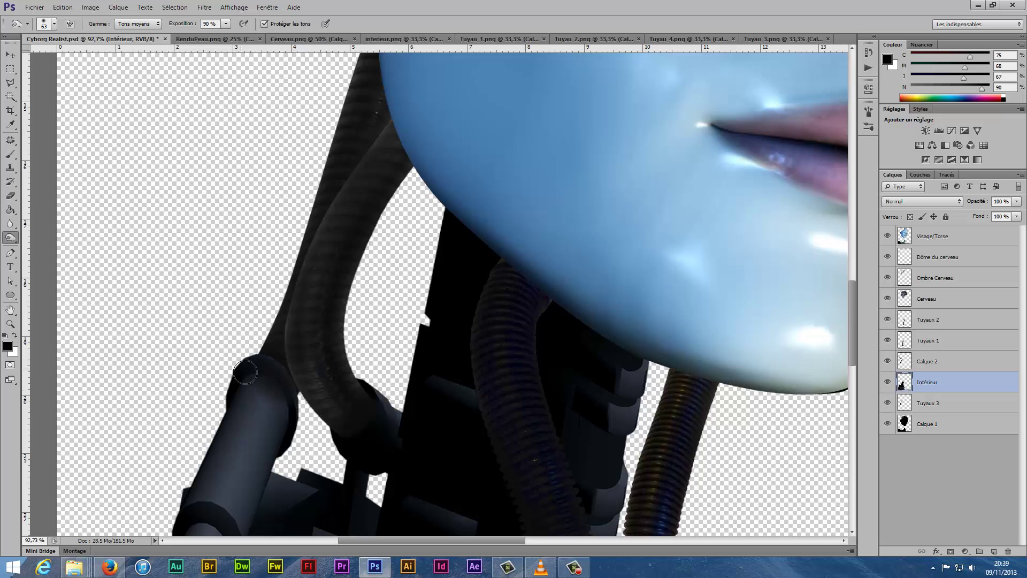
right_click(10, 237)
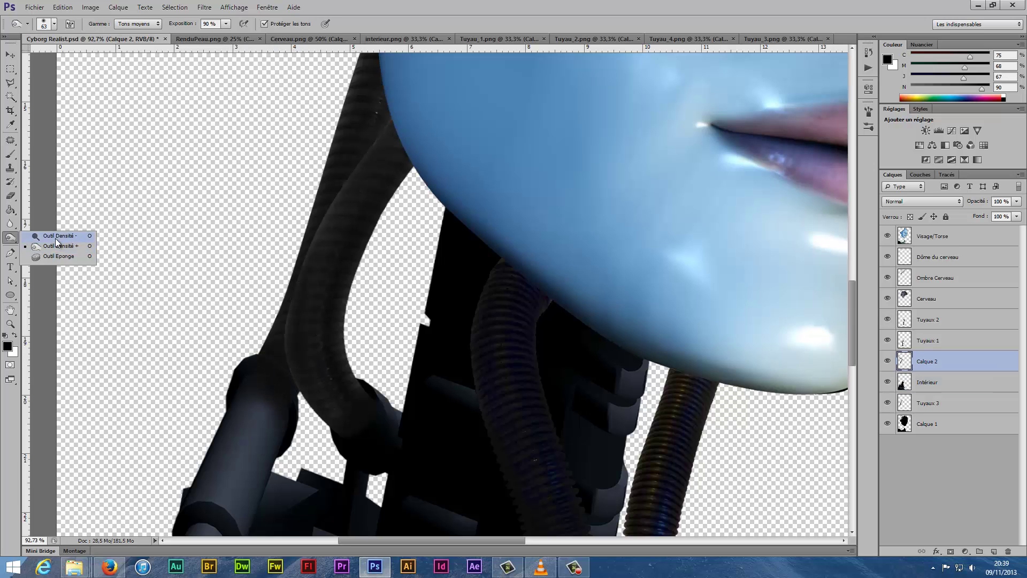
left_click(48, 248)
Zoom out to the whole portrait and check the eraser brush settings
key("ctrl+0")
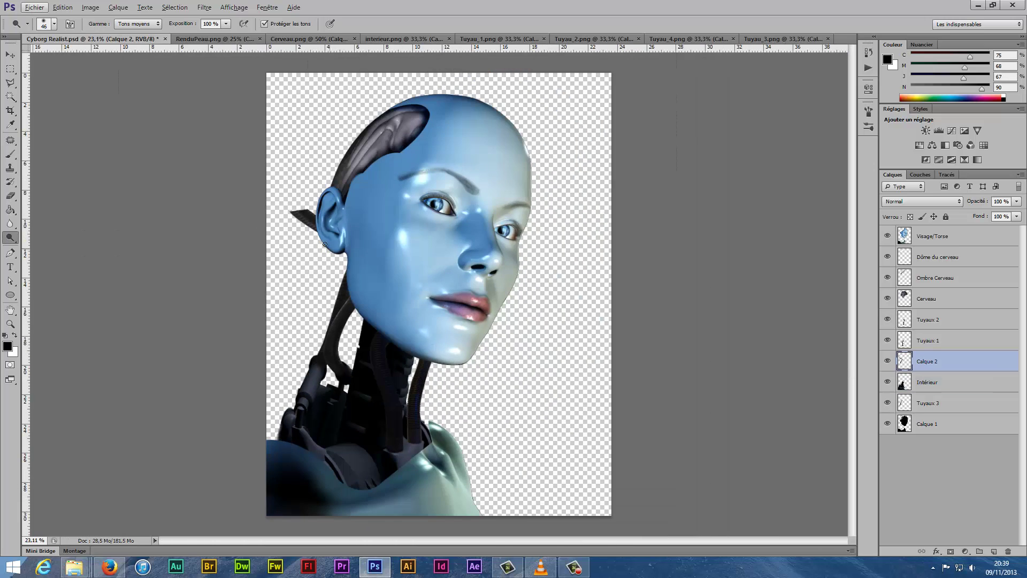
key("e")
right_click(311, 268)
key("Escape")
right_click(283, 255)
key("Escape")
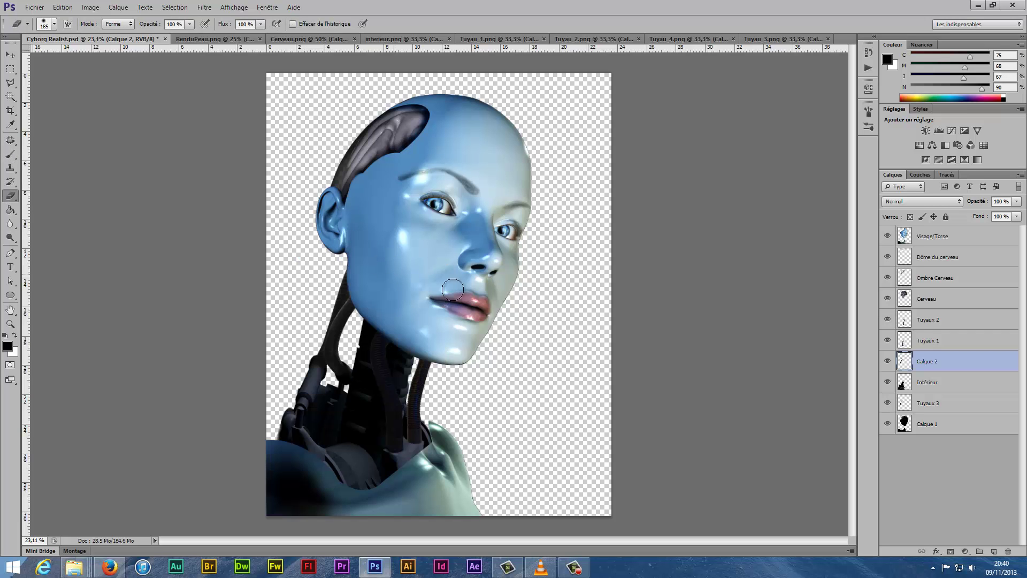
Close the reference image tabs and open all the cable image files
key("v")
left_click(435, 38)
left_click(418, 39)
left_click(294, 38)
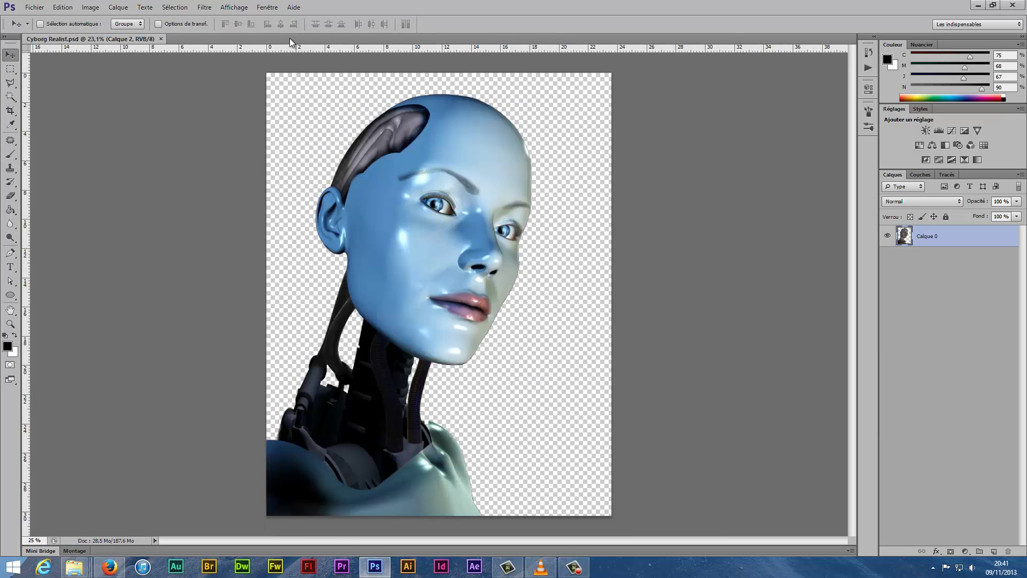
key("ctrl+o")
scroll(450, 188, "down", 5)
key("Return")
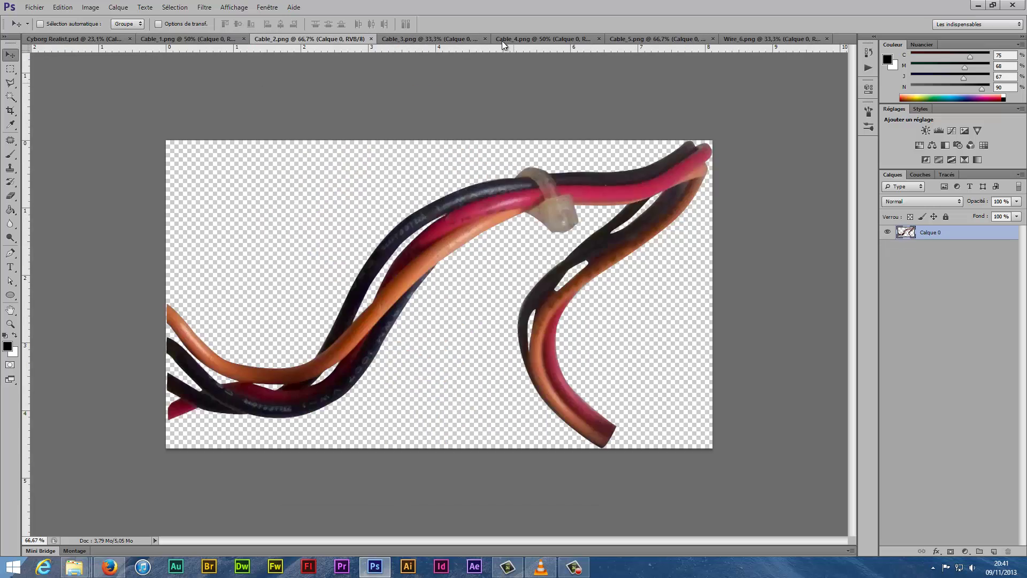
Bring a wire onto the cyborg's neck above Tuyaux 1 and strengthen its red colour
mouse_move(289, 305)
left_mouse_down()
mouse_move(365, 422)
mouse_move(378, 477)
left_mouse_up()
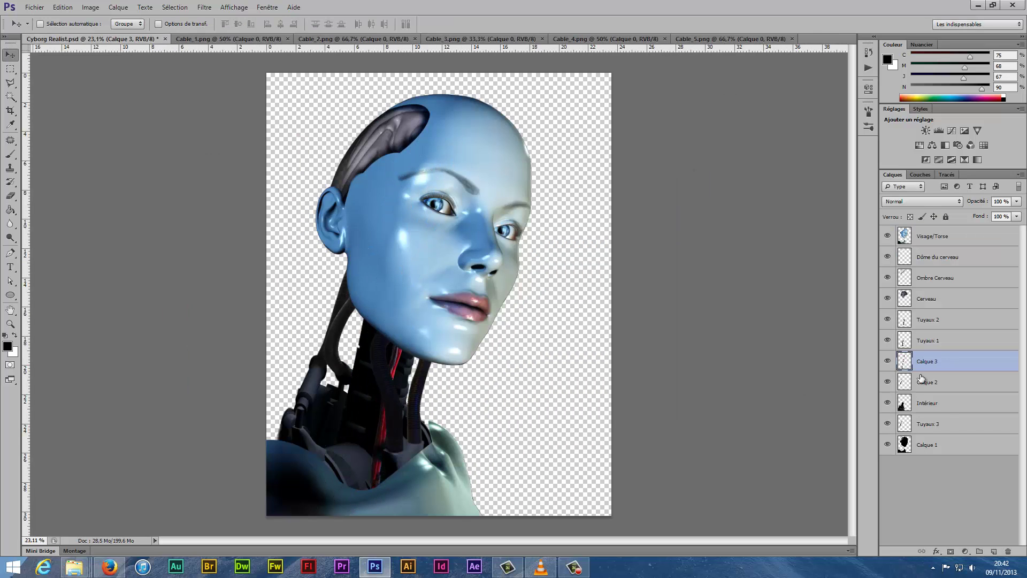
left_click_drag(929, 341, 933, 392)
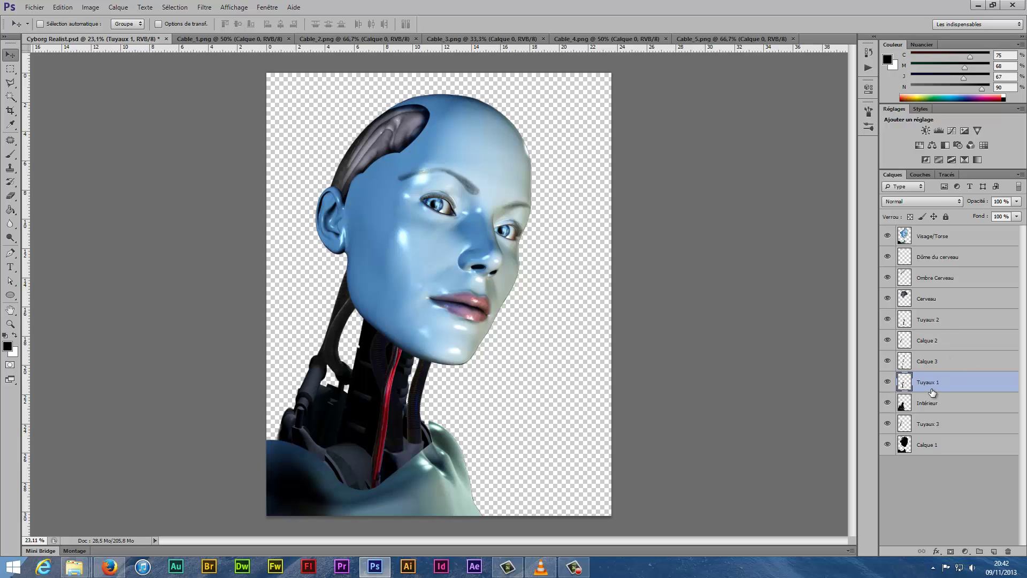
key("ctrl+u")
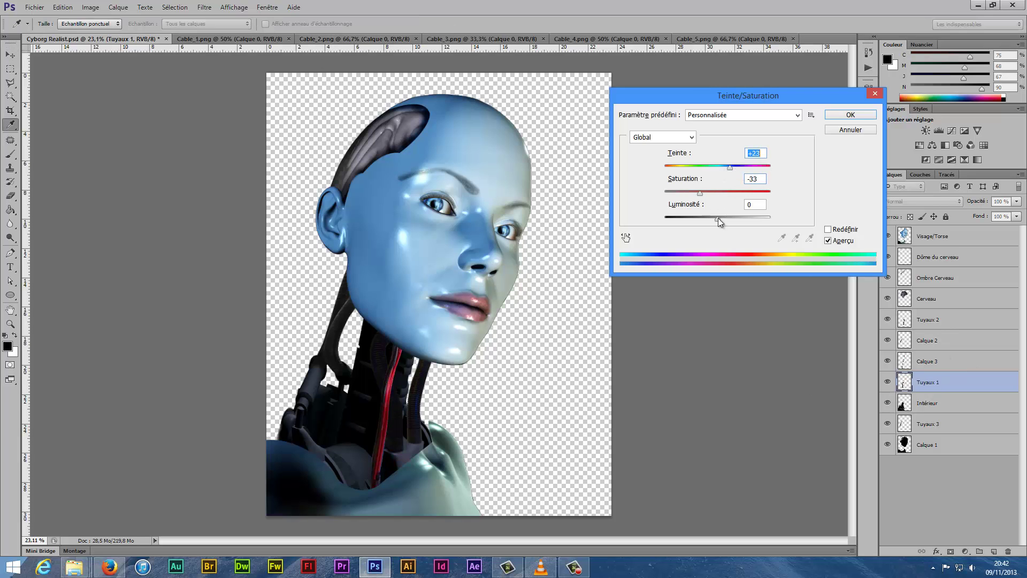
key("Return")
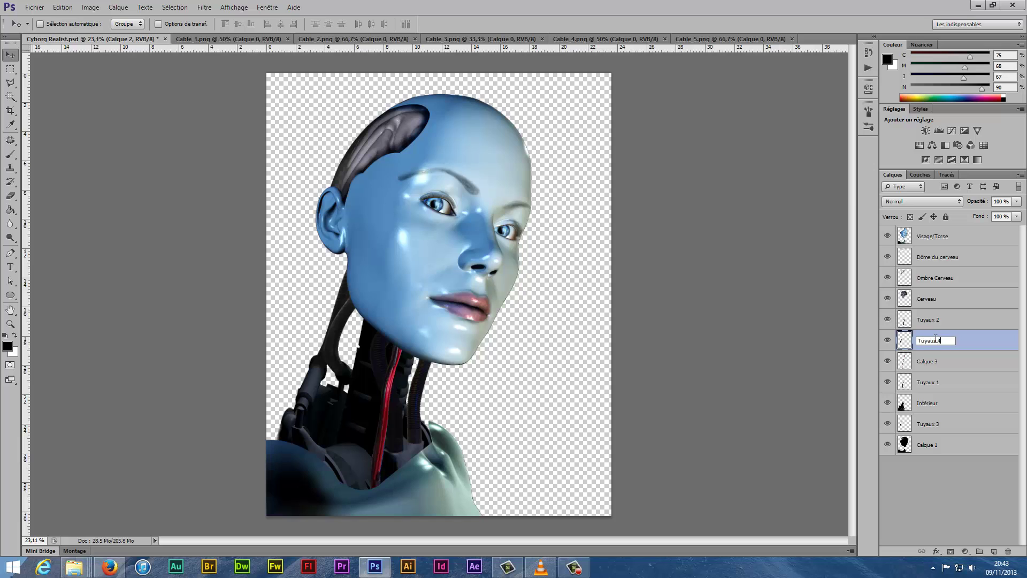
type("1")
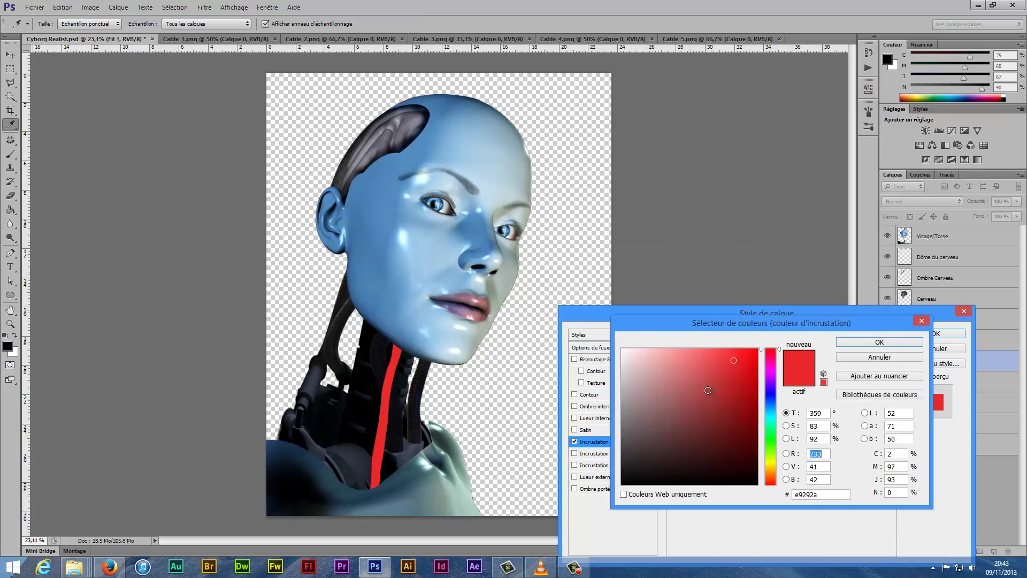
left_click_drag(752, 364, 761, 366)
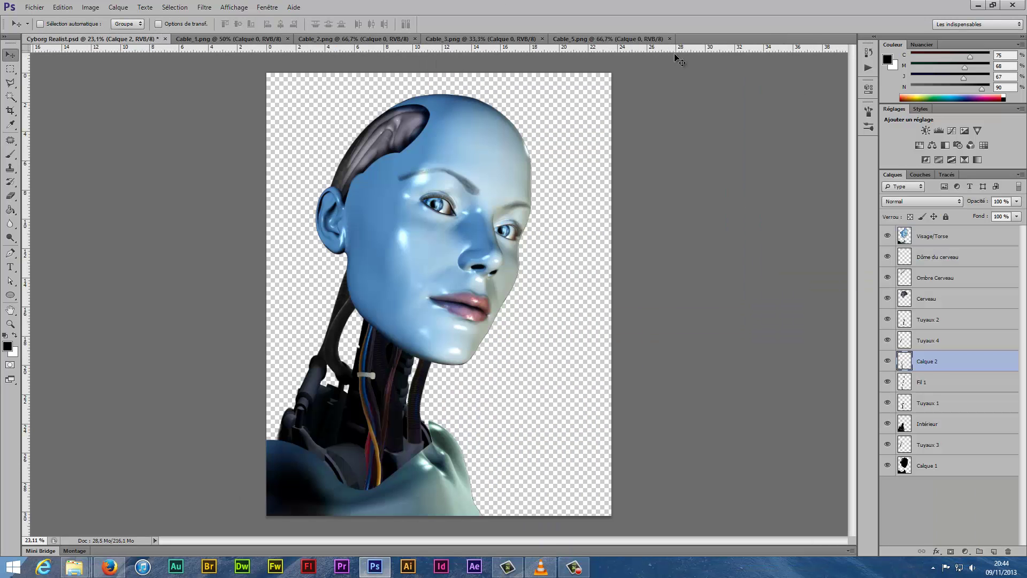
Rotate and stretch the cable up the neck, then darken it with Curves
key("ctrl+t")
left_click_drag(355, 438, 359, 453)
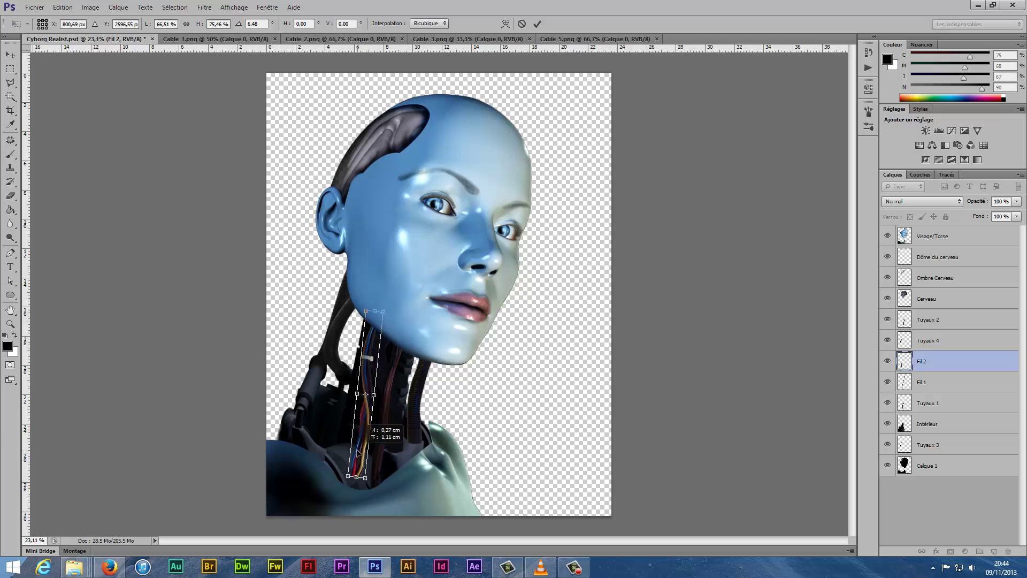
mouse_move(374, 311)
left_mouse_down()
mouse_move(373, 357)
mouse_move(358, 351)
left_mouse_up()
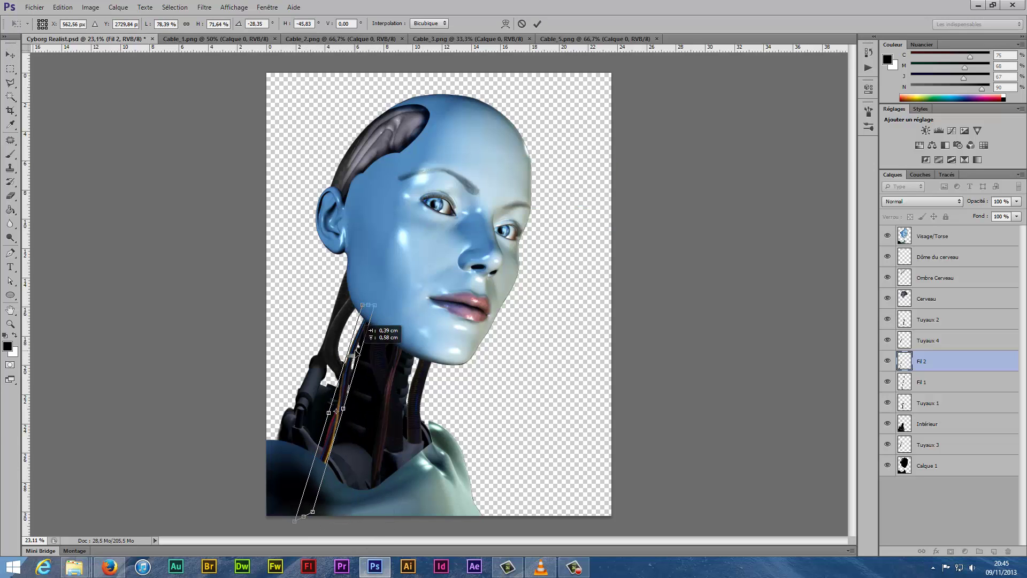
key("Return")
key("e")
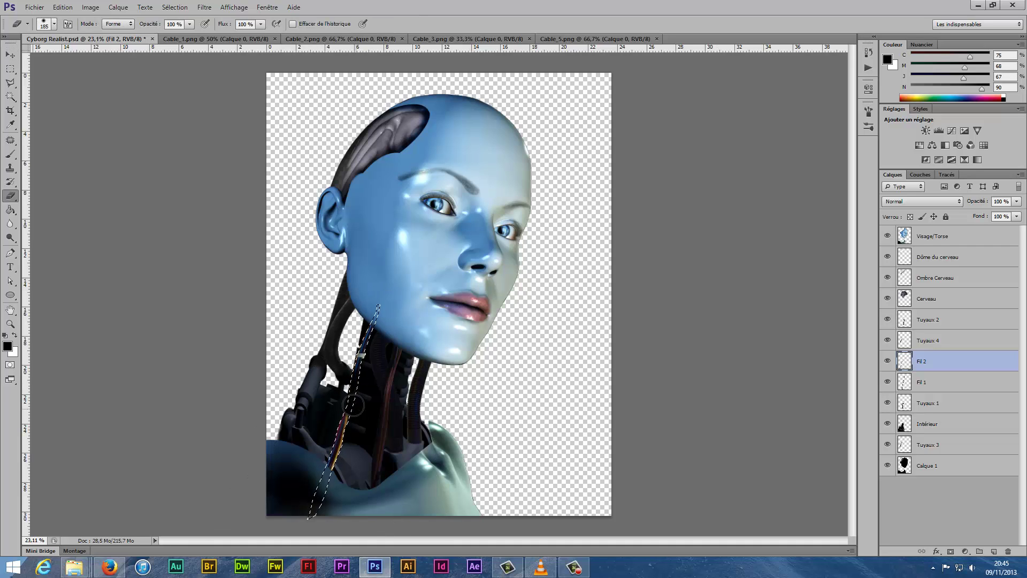
key("v")
left_click_drag(338, 431, 342, 432)
left_click(90, 7)
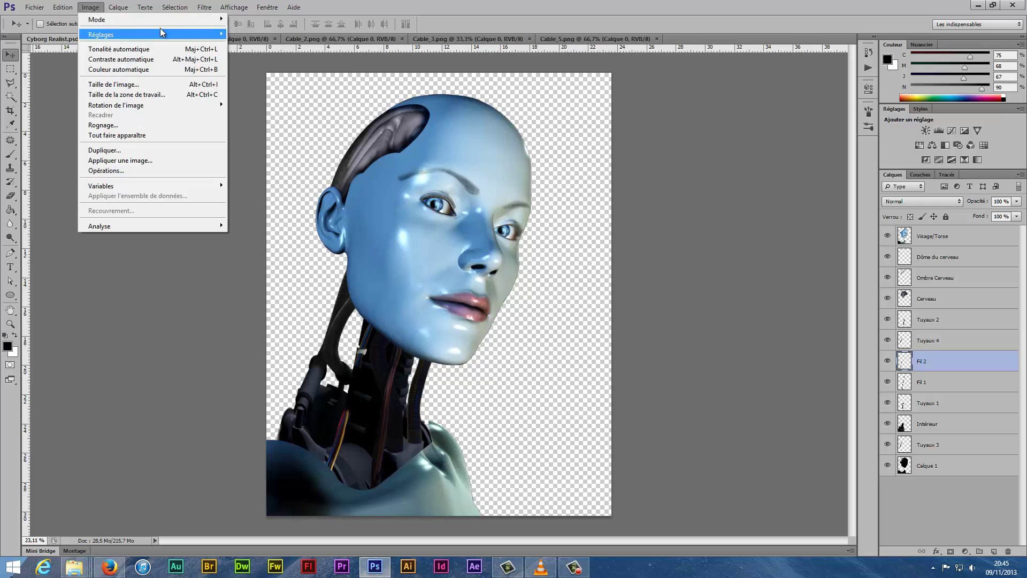
left_click(257, 56)
key("Return")
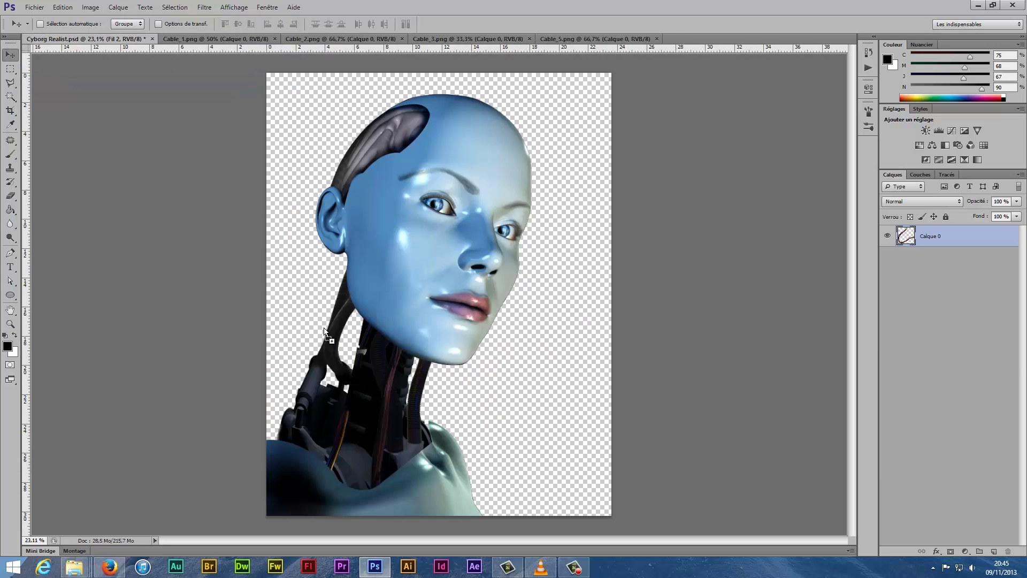
Paste the coloured cables into the portrait and rotate them around the neck
key("ctrl+v")
key("ctrl+t")
mouse_move(501, 377)
left_mouse_down()
mouse_move(503, 431)
mouse_move(482, 466)
mouse_move(415, 456)
left_mouse_up()
key("Return")
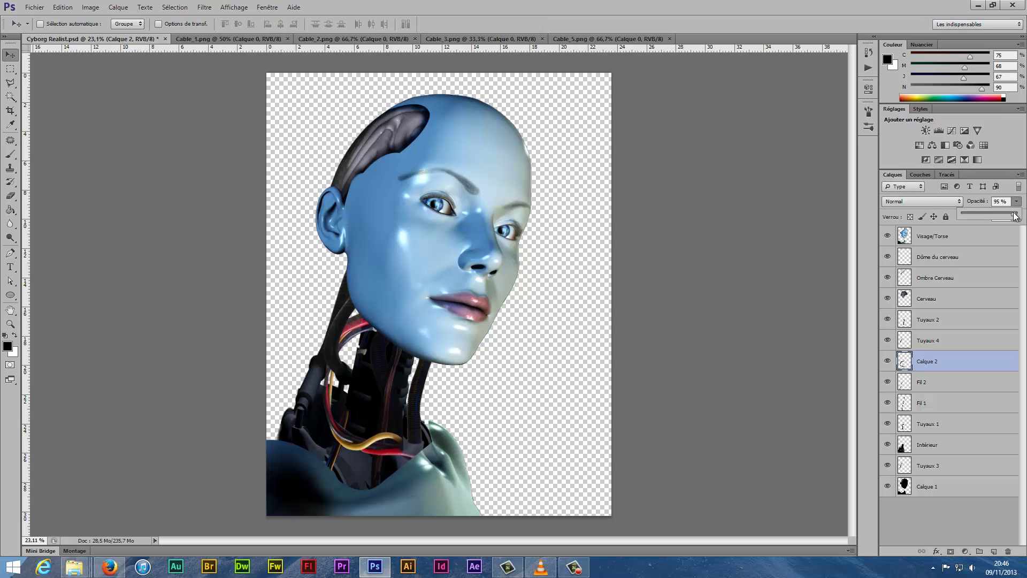
Desaturate and darken the Fil 3 cable with Hue/Saturation
key("ctrl+u")
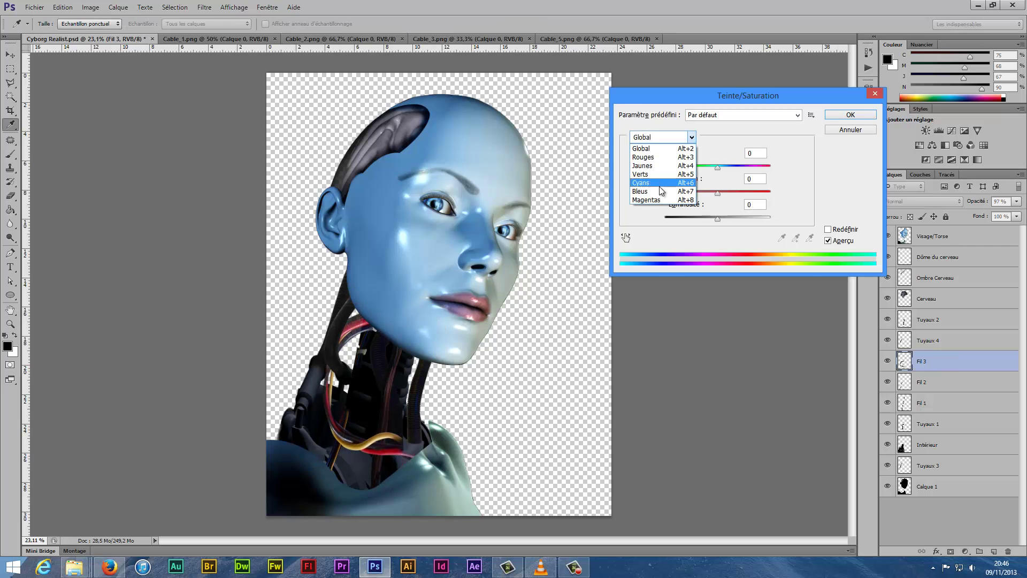
left_click_drag(718, 191, 706, 192)
left_click_drag(718, 217, 692, 217)
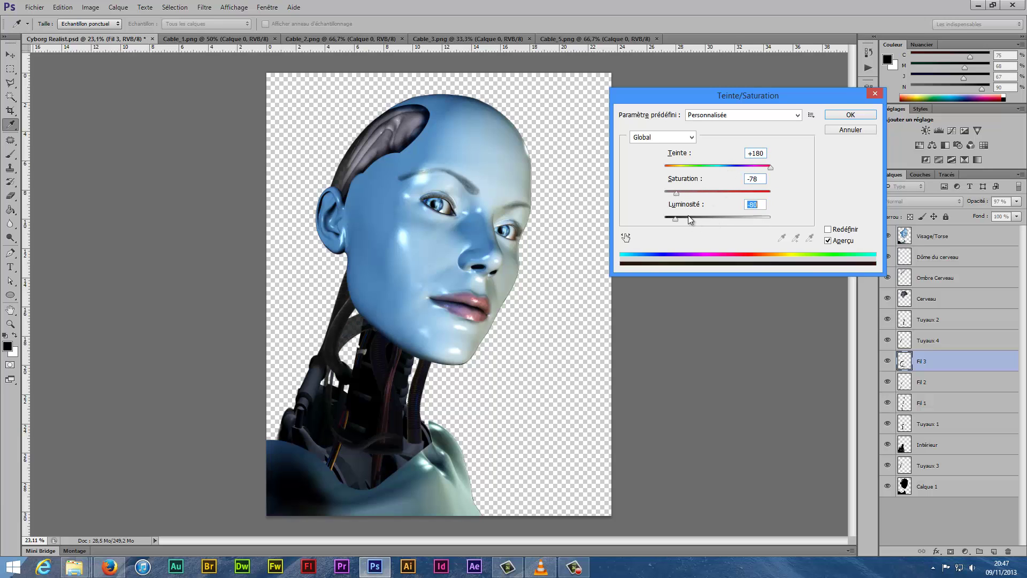
key("Return")
Darken the cable further with a Curves adjustment, ending on the red channel
left_click(90, 7)
mouse_move(153, 167)
left_mouse_down()
mouse_move(152, 193)
mouse_move(119, 214)
left_mouse_up()
key("alt+5")
key("alt+2")
key("alt+4")
key("alt+3")
key("Return")
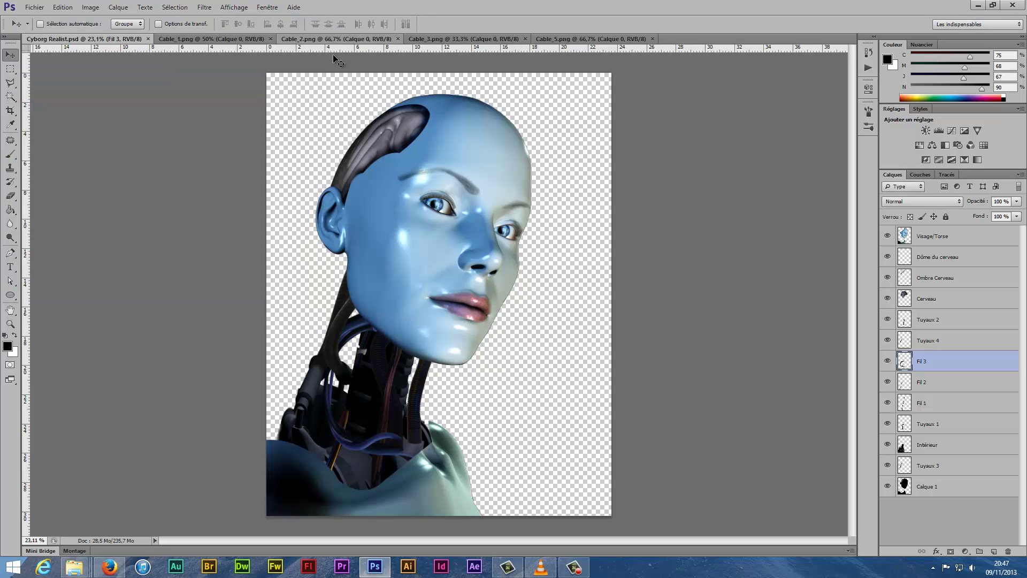
Place the Cable_3 cables on the portrait, rotated up into the neck, lower in the layer stack
left_click(465, 39)
left_click_drag(375, 267, 86, 39)
key("ctrl+t")
mouse_move(482, 385)
left_mouse_down()
mouse_move(467, 296)
mouse_move(406, 257)
left_mouse_up()
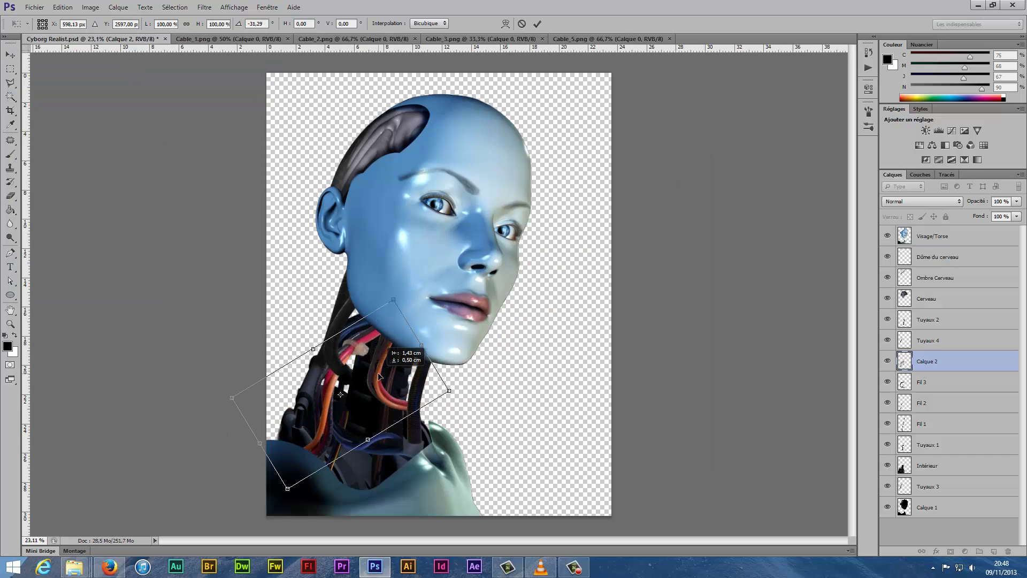
key("Return")
left_click_drag(927, 361, 950, 454)
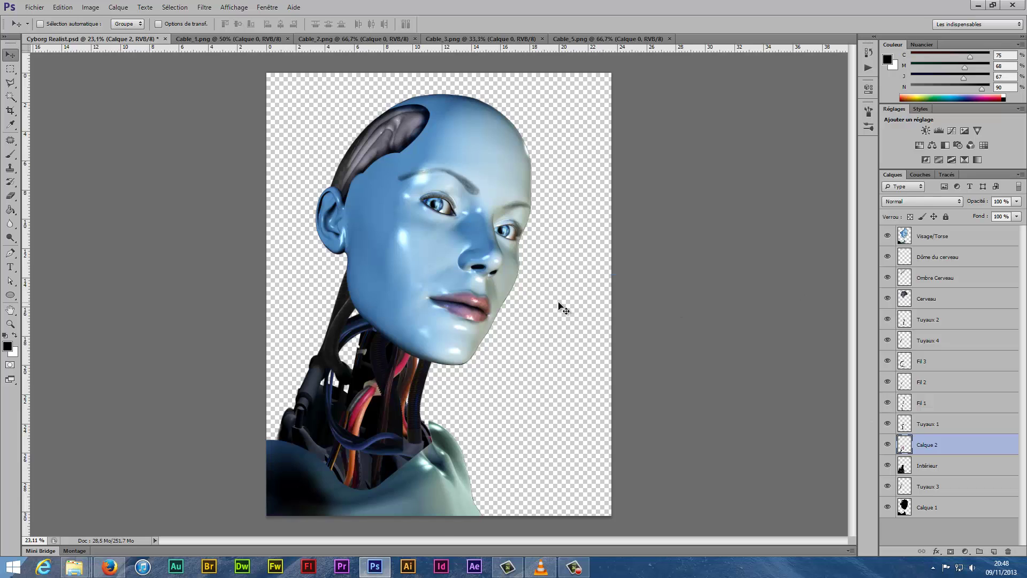
Recolour the new neck cables purple and shift the hue of Fil 2
key("ctrl+u")
mouse_move(695, 168)
left_mouse_down()
mouse_move(684, 168)
mouse_move(719, 197)
mouse_move(696, 167)
left_mouse_up()
key("Return")
left_click(921, 383)
key("ctrl+u")
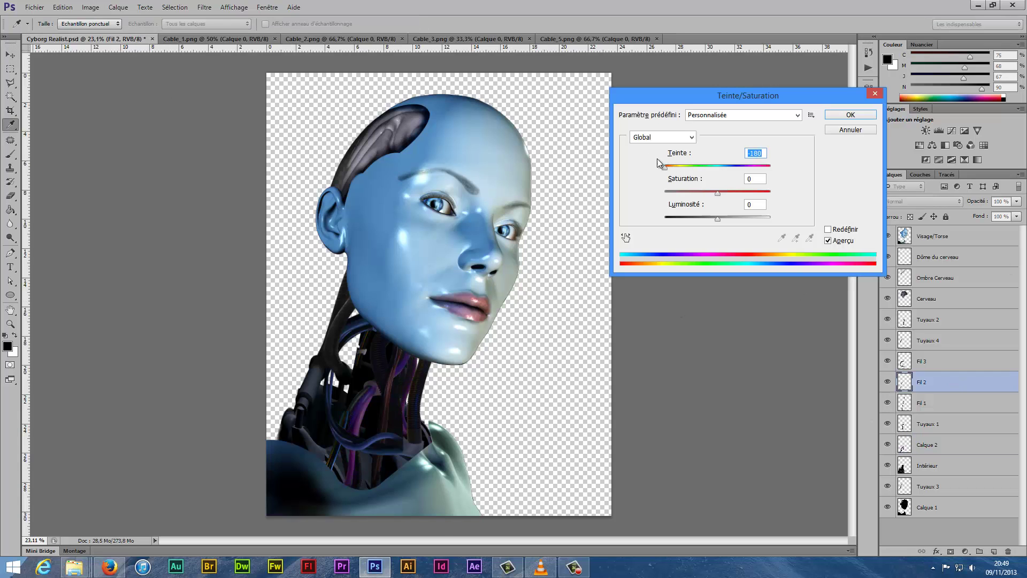
left_click(839, 115)
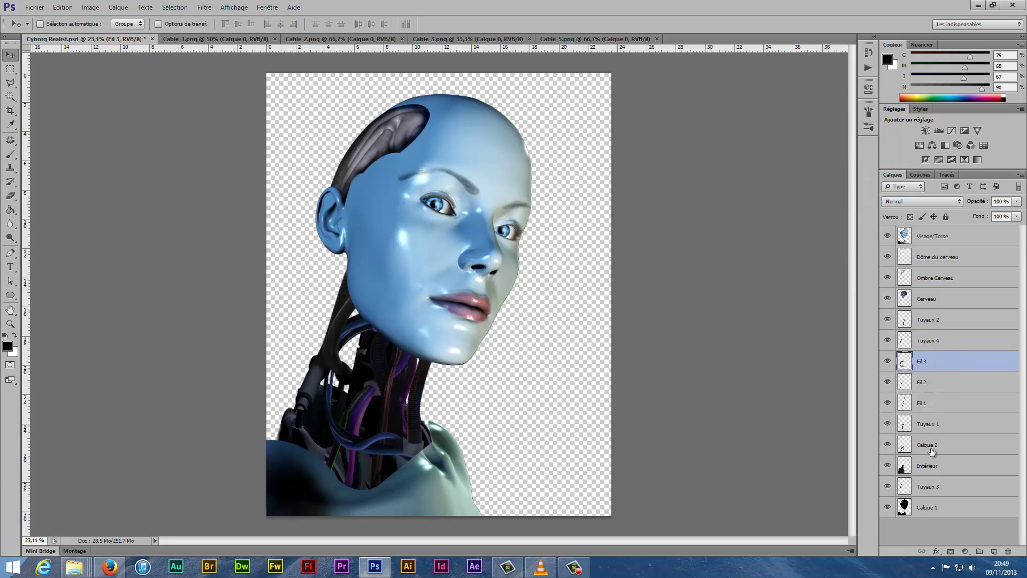
Darken Fil 4 with a blue-channel Curves adjustment and reapply Curves to Fil 2
left_click(921, 445)
left_click(90, 7)
left_click(257, 53)
left_click_drag(138, 183, 138, 198)
left_click(88, 108)
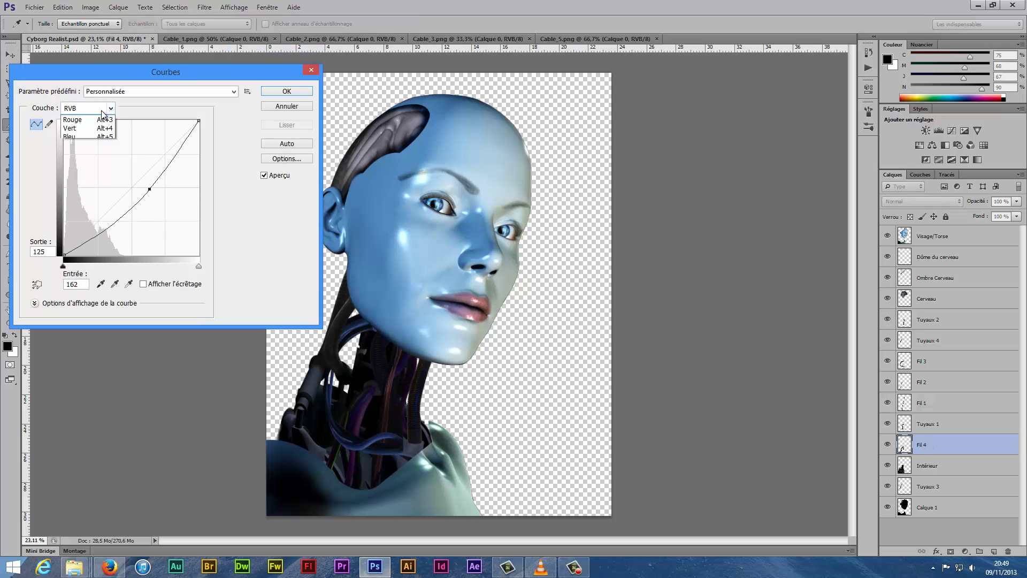
left_click(81, 134)
key("Up")
key("Down")
key("Down")
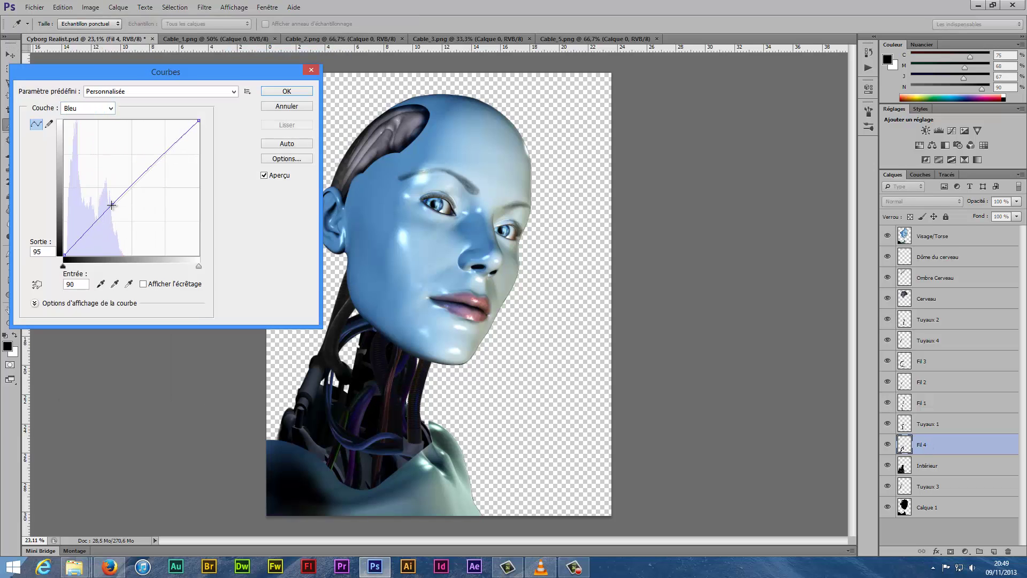
key("Return")
left_click(922, 382)
key("ctrl+m")
key("Return")
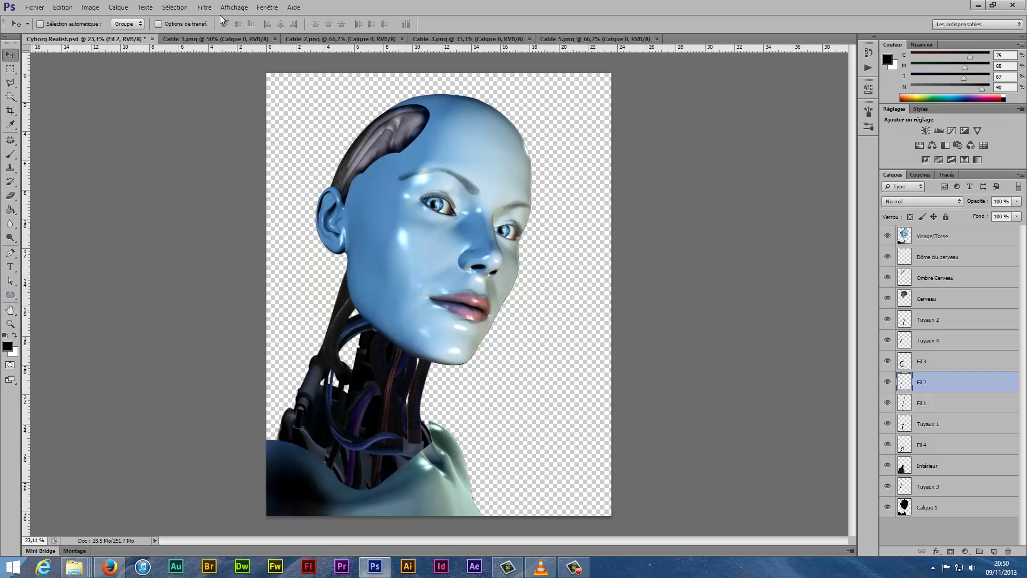
Bring the Cable_1 cable into the poster, scaled and rotated to run up the neck
left_click(220, 39)
left_click_drag(307, 255, 391, 405)
key("ctrl+t")
left_click_drag(514, 375, 524, 393)
left_click_drag(457, 438, 367, 393)
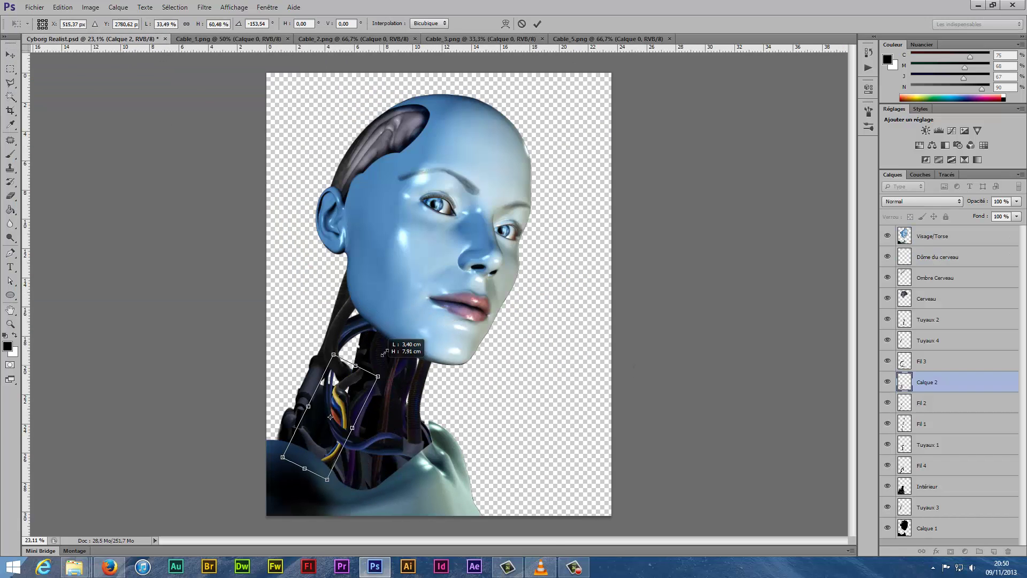
left_click_drag(349, 490, 322, 540)
left_click_drag(364, 406, 321, 391)
left_click_drag(406, 279, 396, 303)
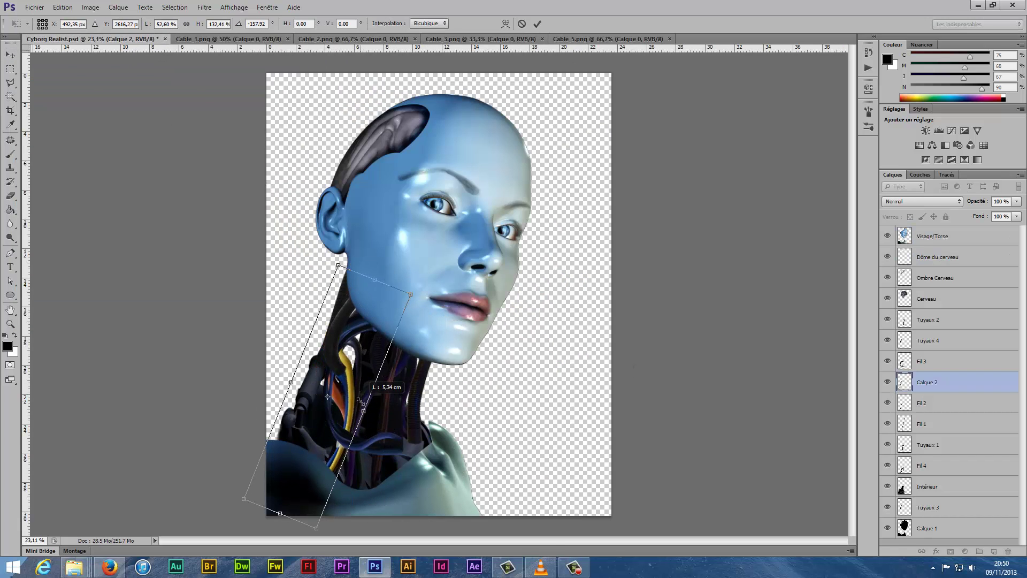
left_click_drag(335, 399, 348, 402)
left_click_drag(268, 507, 273, 530)
Name the new cable layer Fil 5 and move it just below Cerveau
double_click(928, 382)
type("Fil 5")
key("Return")
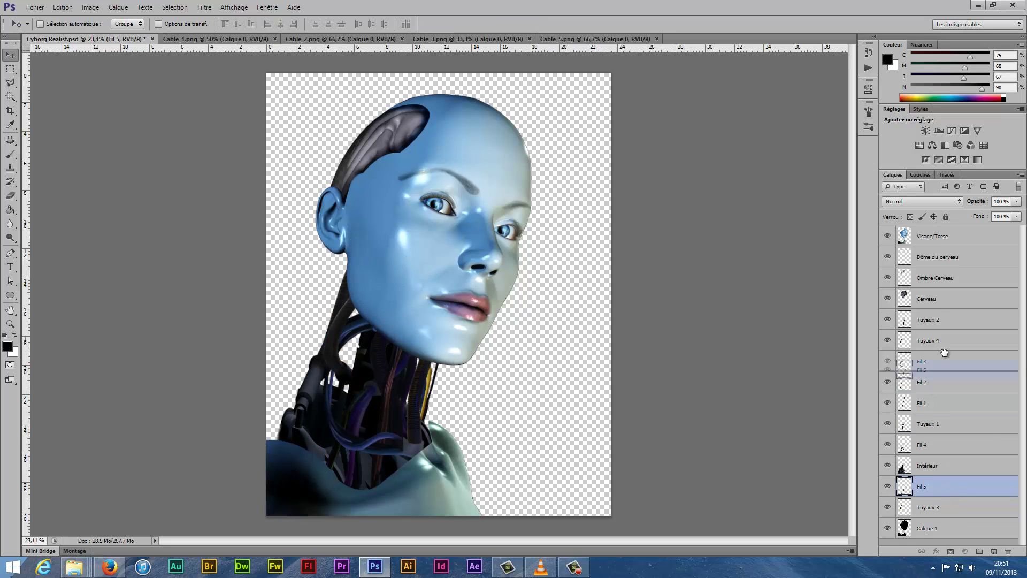
left_click_drag(945, 353, 945, 310)
key("e")
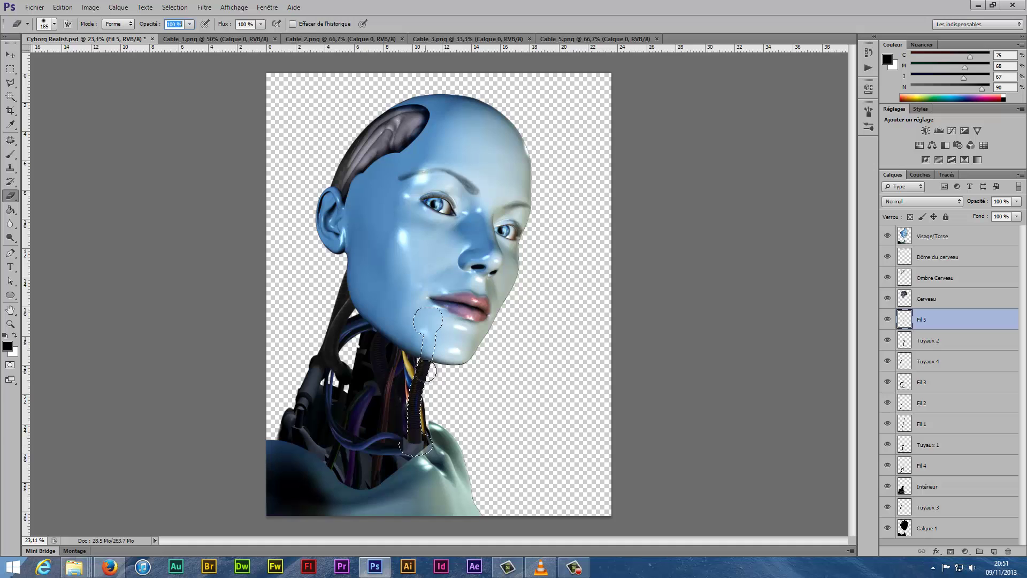
Adjust the Fil 5 cable with Curves and Hue/Saturation
left_click(90, 7)
left_click(235, 64)
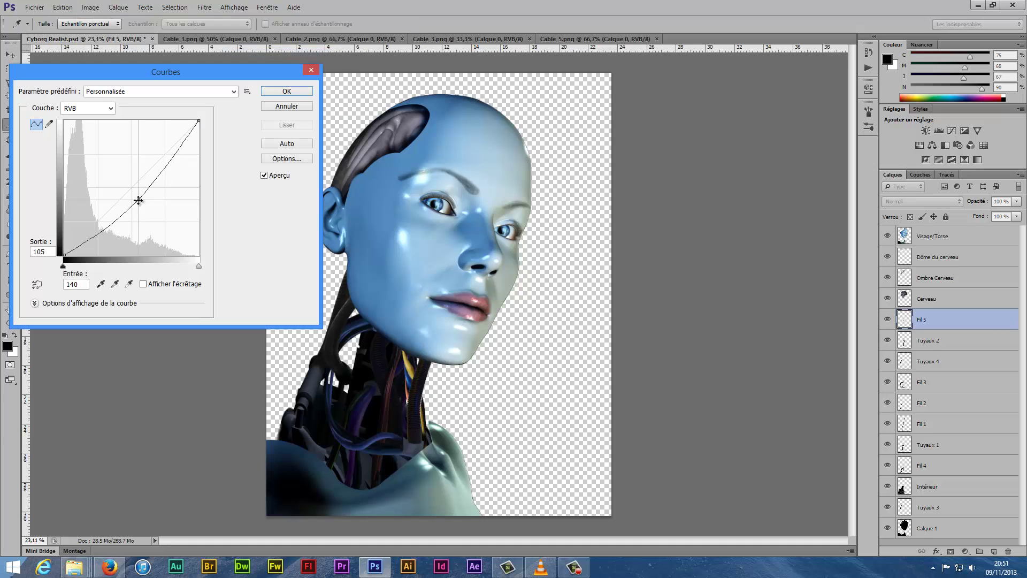
left_click(87, 108)
key("Down")
key("Down")
key("Down")
key("Return")
key("ctrl+u")
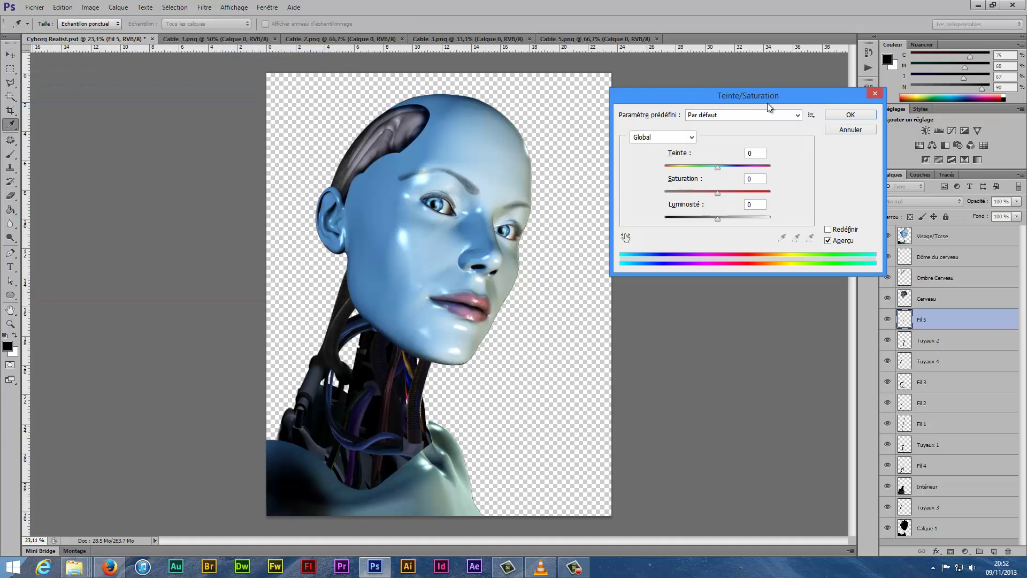
key("Return")
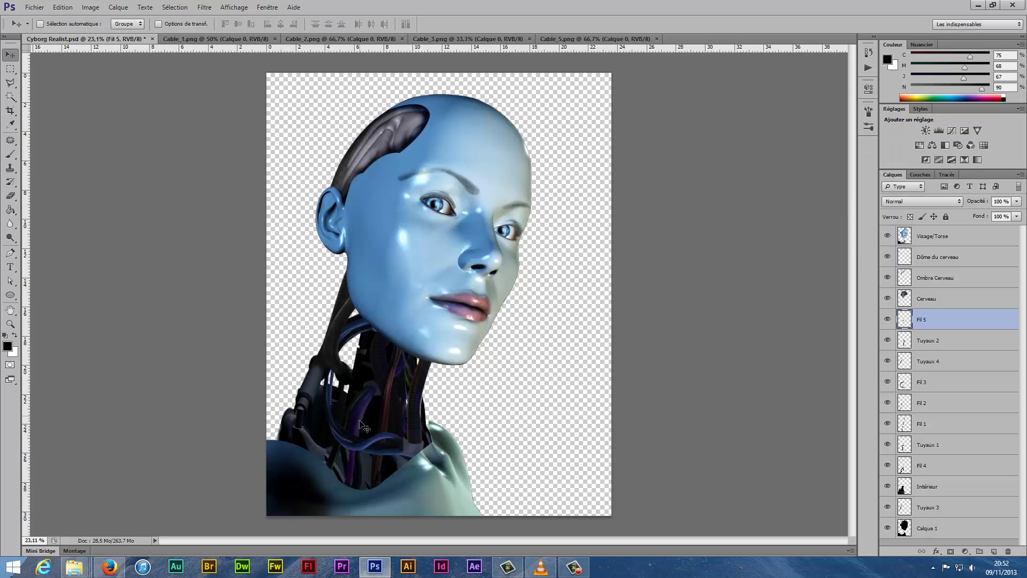
Shift the Fil 4 cable hue to -86 and recolour Fil 3 with Hue/Saturation
left_click(921, 465)
key("ctrl+u")
mouse_move(717, 167)
left_mouse_down()
mouse_move(690, 169)
mouse_move(760, 170)
left_mouse_up()
key("Return")
left_click(922, 382)
key("ctrl+u")
key("Return")
Set a new hue for Fil 1 and darken and desaturate Fil 2
left_click(921, 424)
key("ctrl+u")
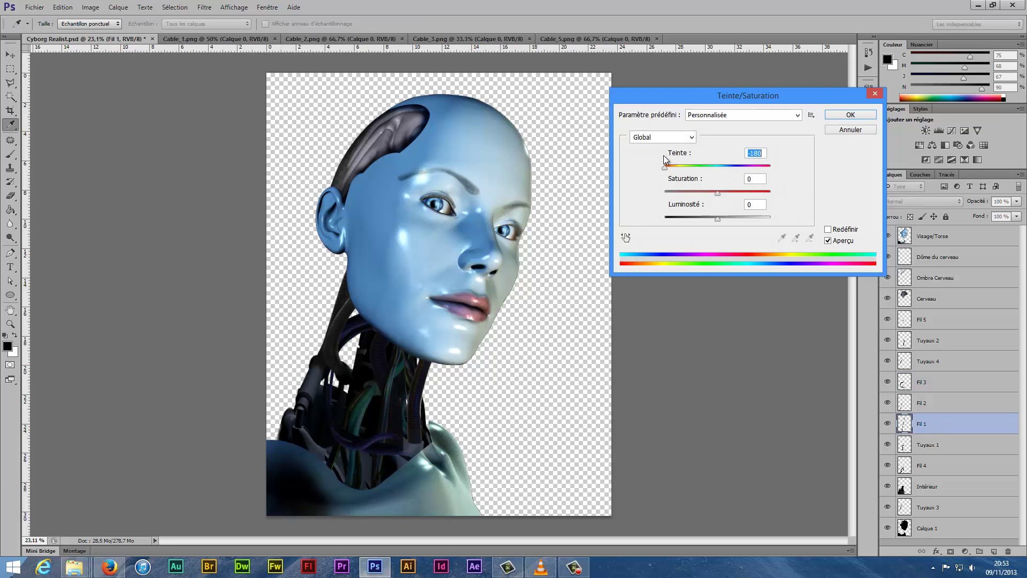
key("Return")
left_click(922, 403)
key("ctrl+u")
left_click_drag(717, 217, 689, 216)
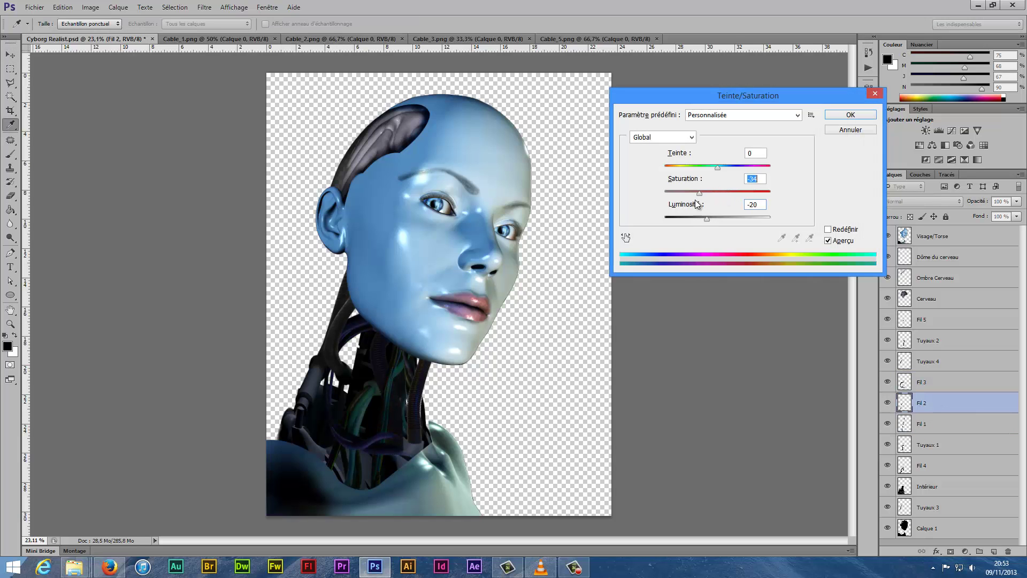
key("Return")
Bring the Cable_5 cable into the poster, shrunk and rotated beside the ear
left_click(340, 36)
key("v")
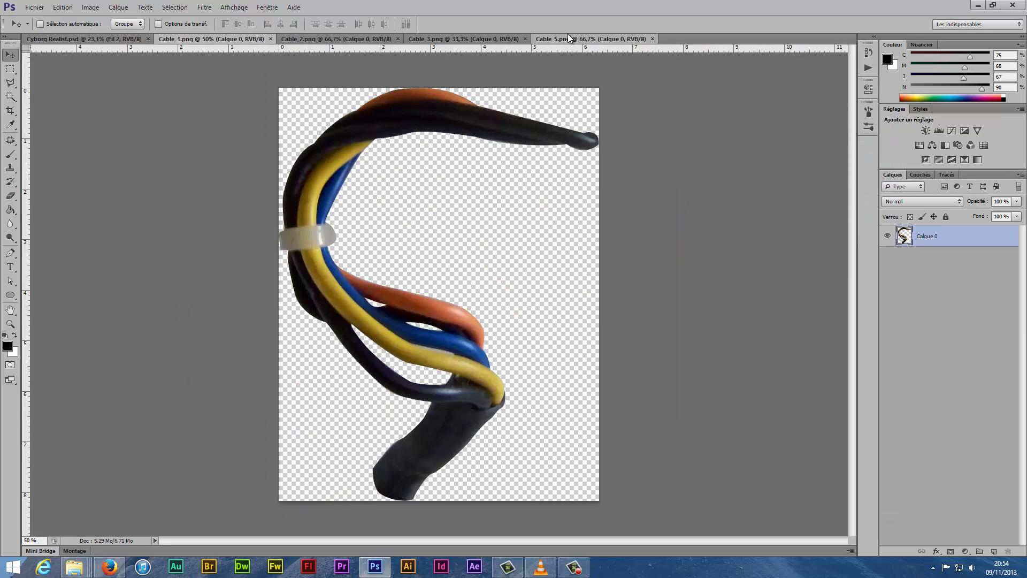
left_click_drag(353, 214, 299, 294)
key("ctrl+t")
scroll(300, 294, "up", 5)
left_click_drag(688, 493, 434, 239)
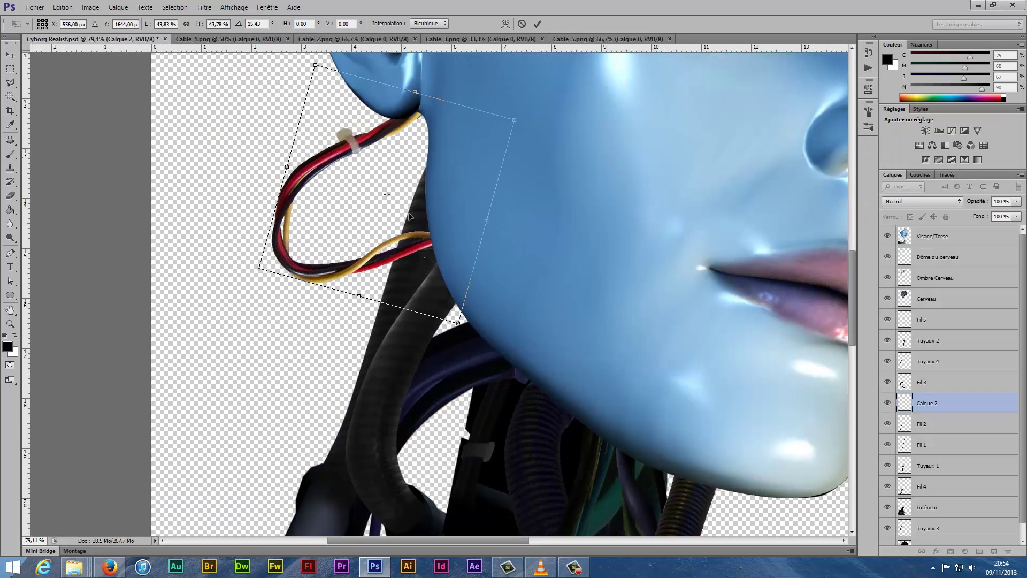
left_click_drag(551, 300, 407, 261)
key("Return")
Flip the cable via Edit > Transform and narrow it horizontally
left_click(63, 7)
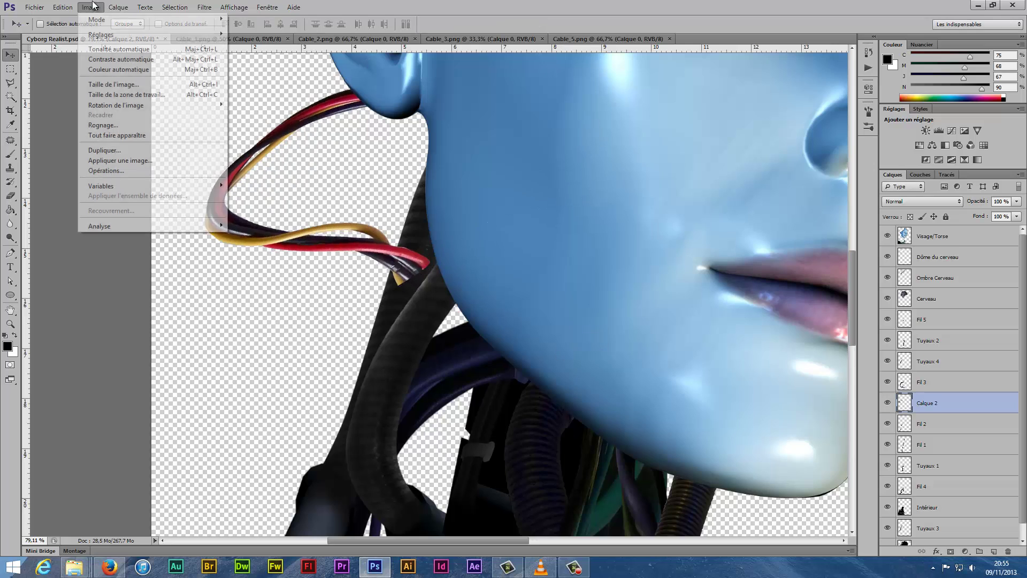
left_click(263, 332)
left_click(63, 7)
left_click(238, 341)
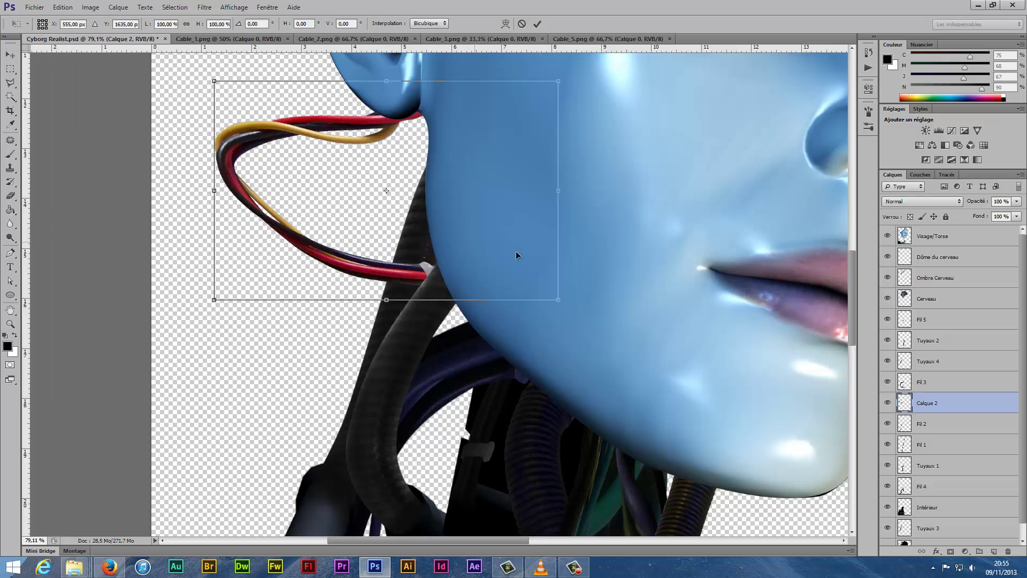
key("ctrl+t")
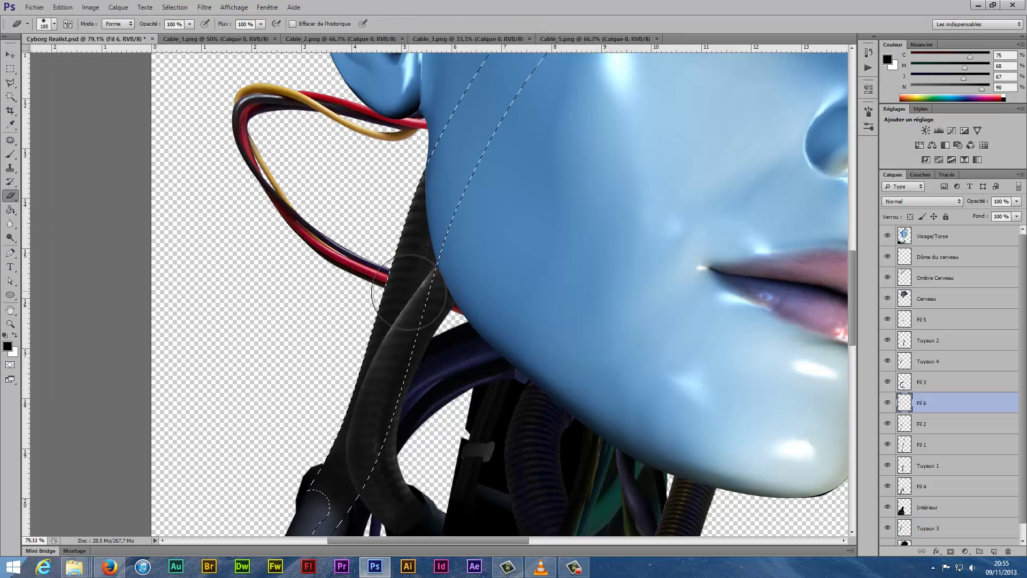
mouse_move(232, 214)
left_mouse_down()
mouse_move(310, 275)
mouse_move(348, 220)
mouse_move(334, 166)
left_mouse_up()
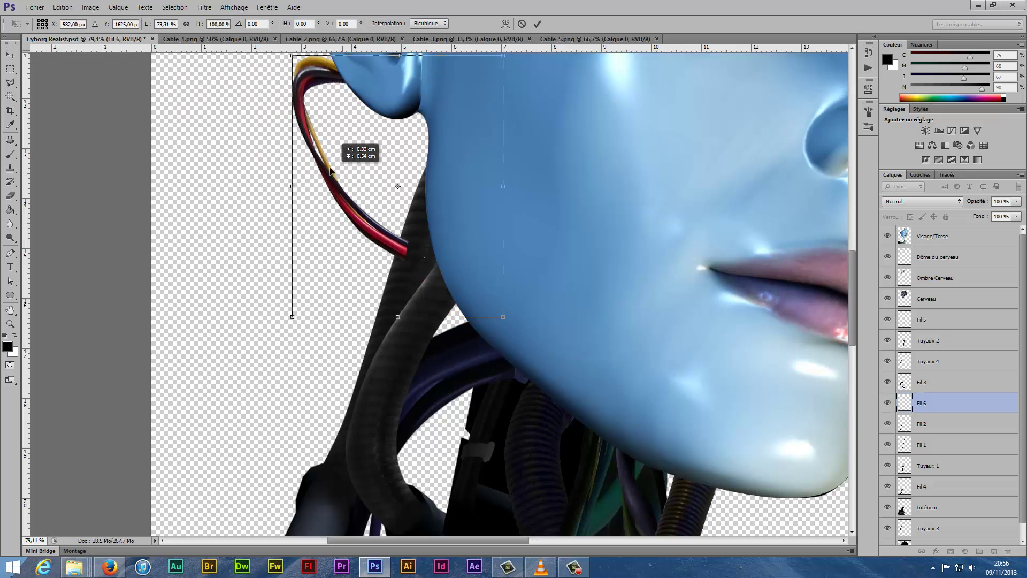
key("Return")
Move Fil 6 behind the ear, shift its hue, and open Wire_7.png
key("ctrl+0")
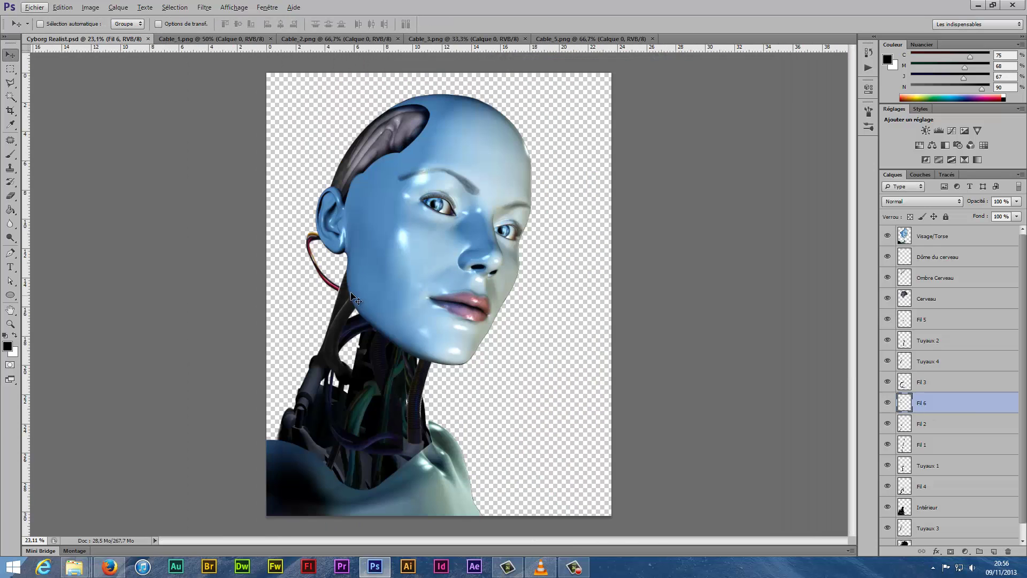
key("ctrl+t")
left_click_drag(340, 277, 364, 302)
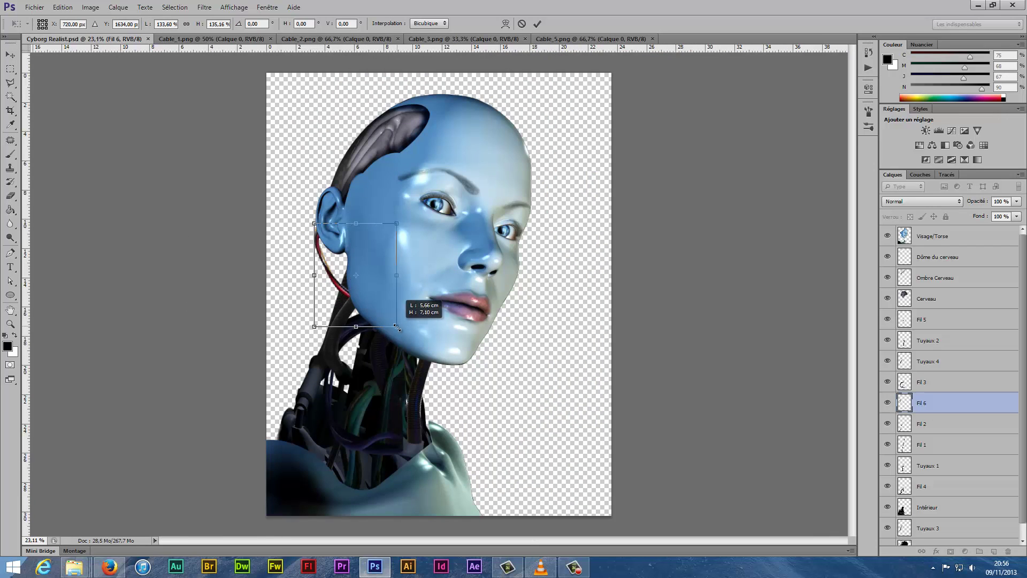
key("Return")
key("ctrl+u")
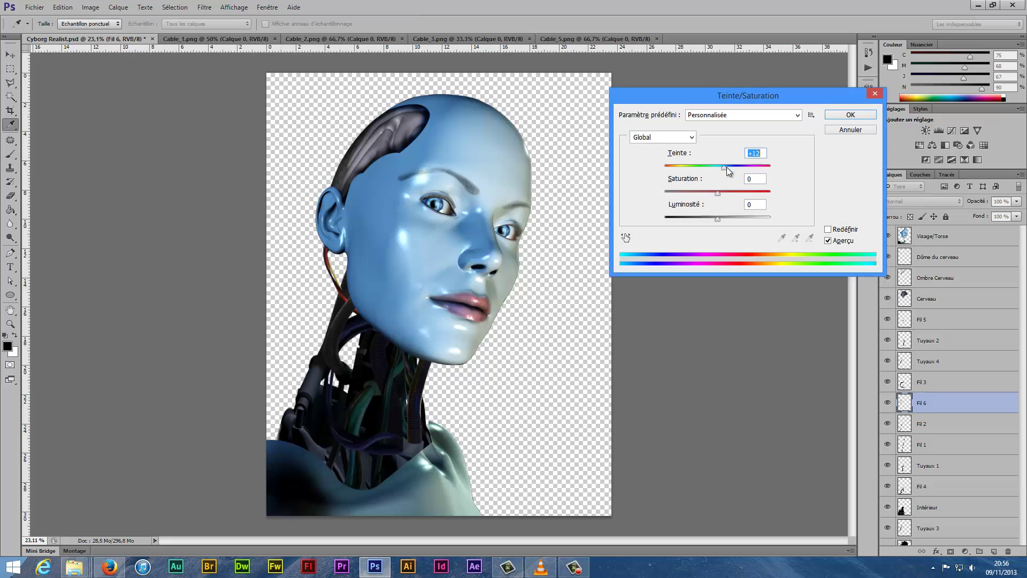
key("Return")
key("ctrl+o")
Bring the Wire_7 white wires into the poster, stretched down the neck
double_click(580, 176)
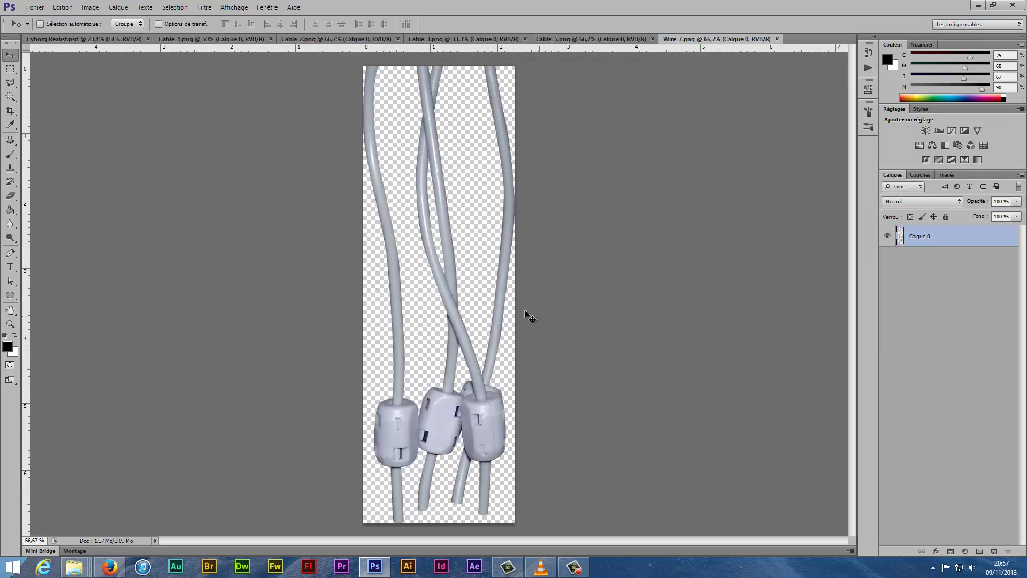
left_click_drag(104, 39, 370, 375)
left_click(63, 7)
left_click(107, 209)
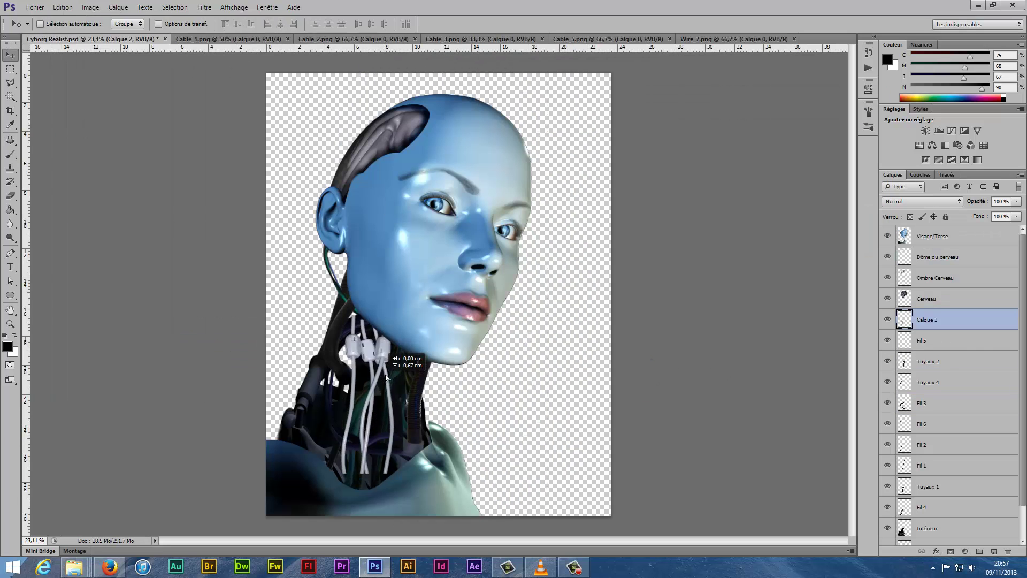
left_click_drag(365, 473, 368, 502)
key("Return")
Bend the lower white wires to the left and erase unwanted parts
left_click(62, 7)
left_click(377, 396)
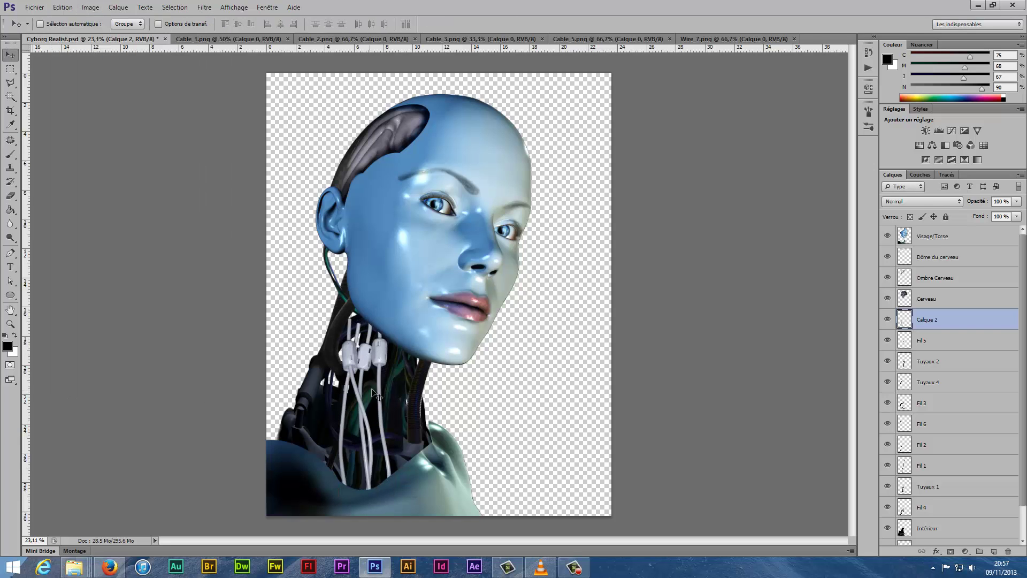
left_click_drag(363, 369, 342, 391)
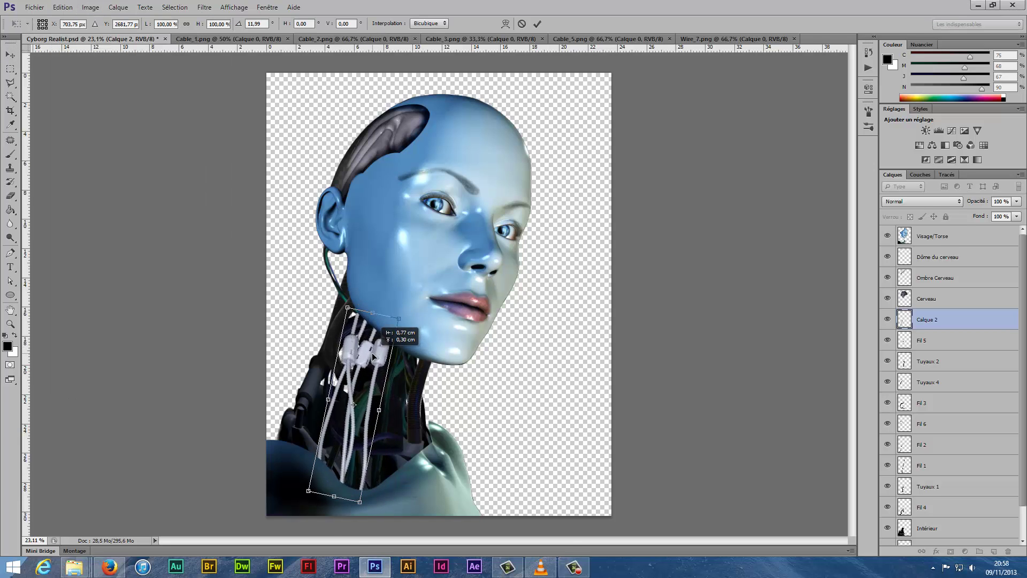
key("Return")
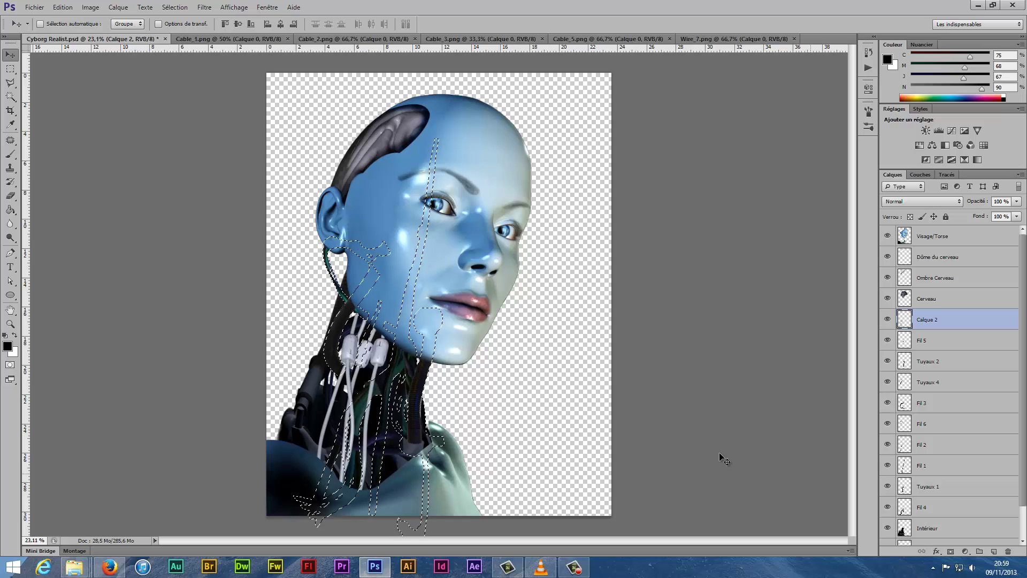
key("e")
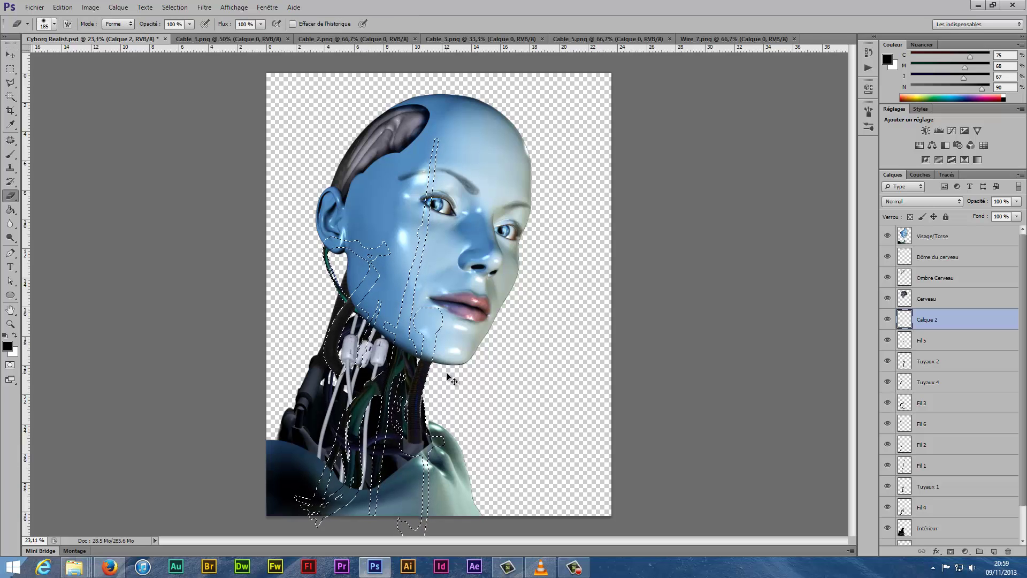
key("ctrl+d")
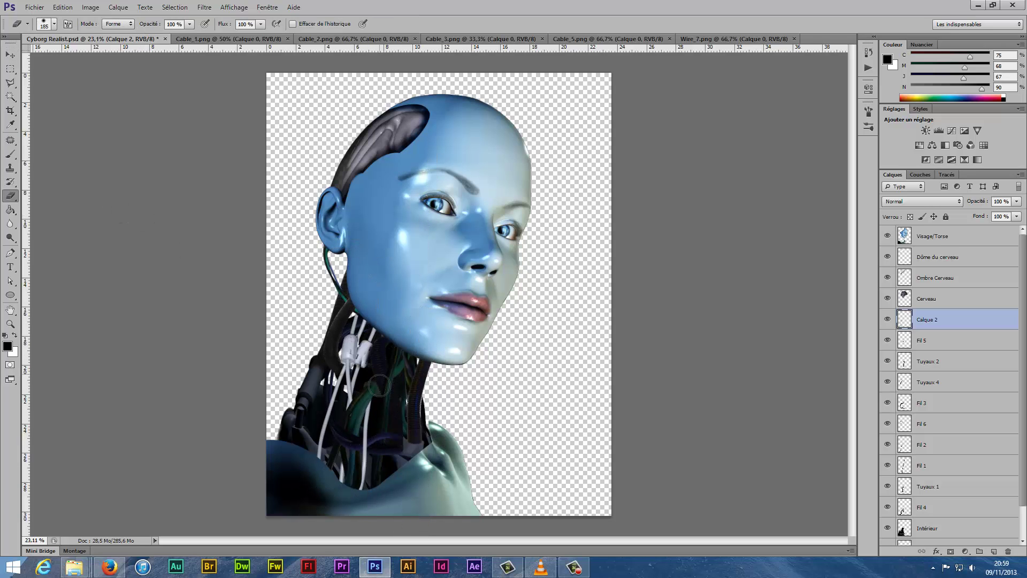
Rename the white wires layer to 'Branchement principal 1'
scroll(379, 385, "up", 3)
scroll(378, 396, "down", 3)
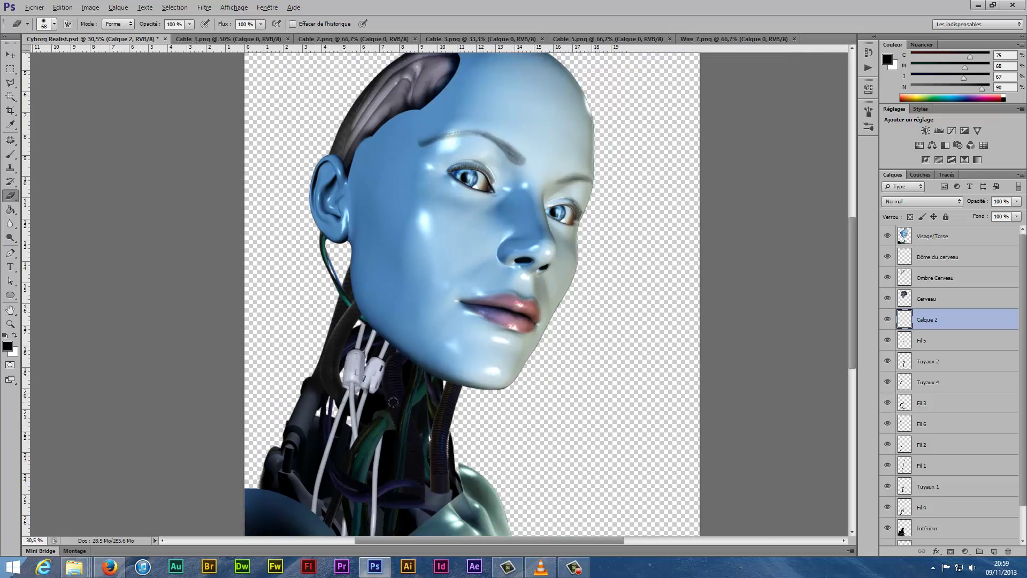
double_click(928, 319)
type("Branchement principal 1")
key("Return")
Boost the saturation of the wires' blue tones with Hue/Saturation
key("ctrl+u")
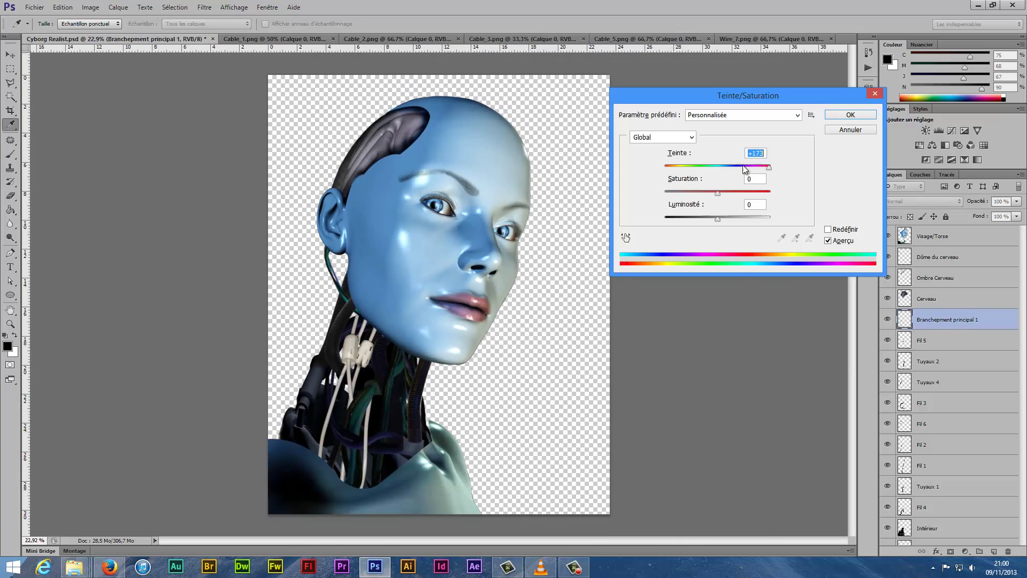
left_click(662, 137)
left_click(690, 155)
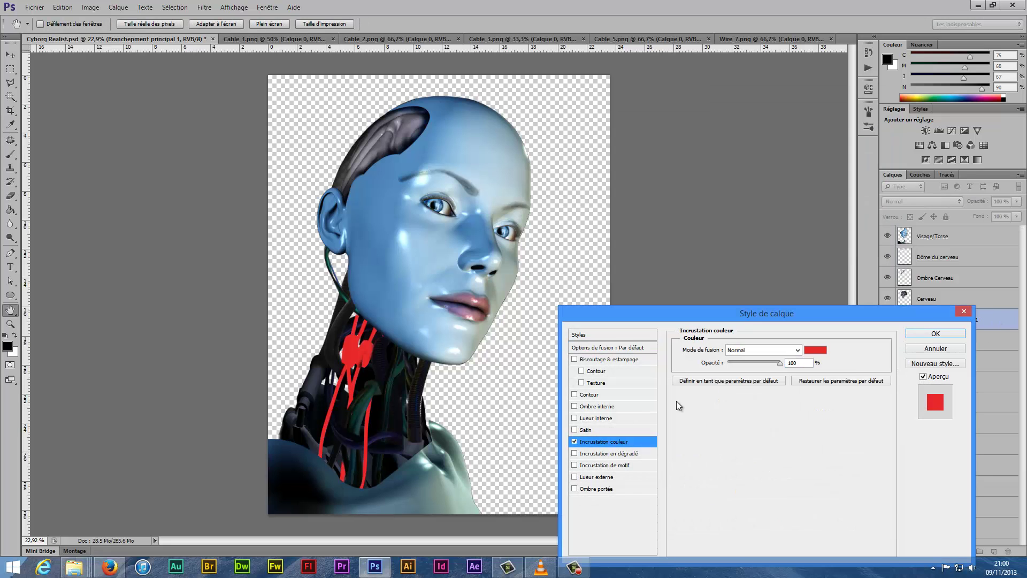
key("Return")
Add a Colour Overlay to the wires blended in Lumière crue mode
left_click(763, 350)
left_click(770, 317)
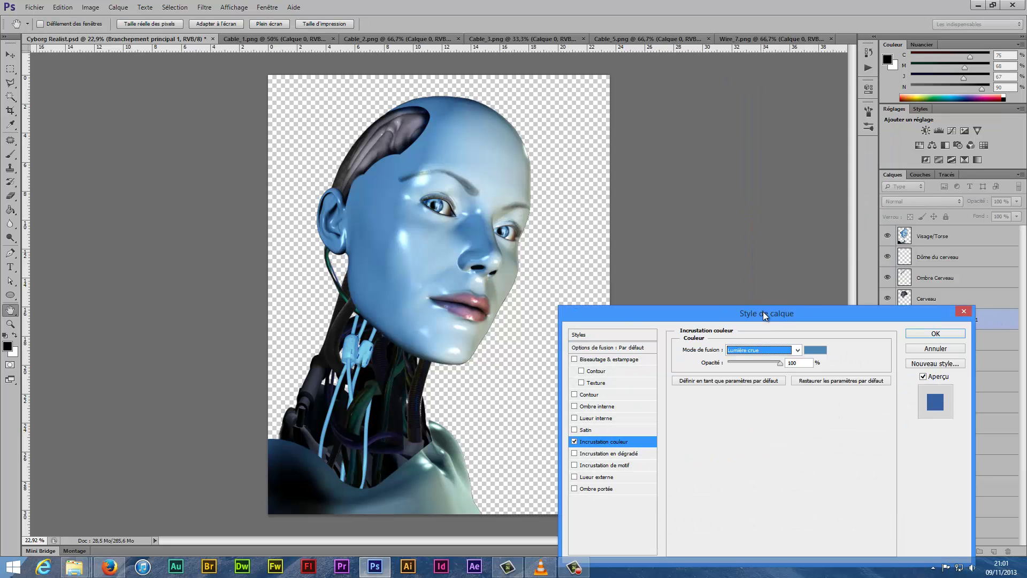
left_click(763, 350)
left_click(781, 359)
left_click(760, 161)
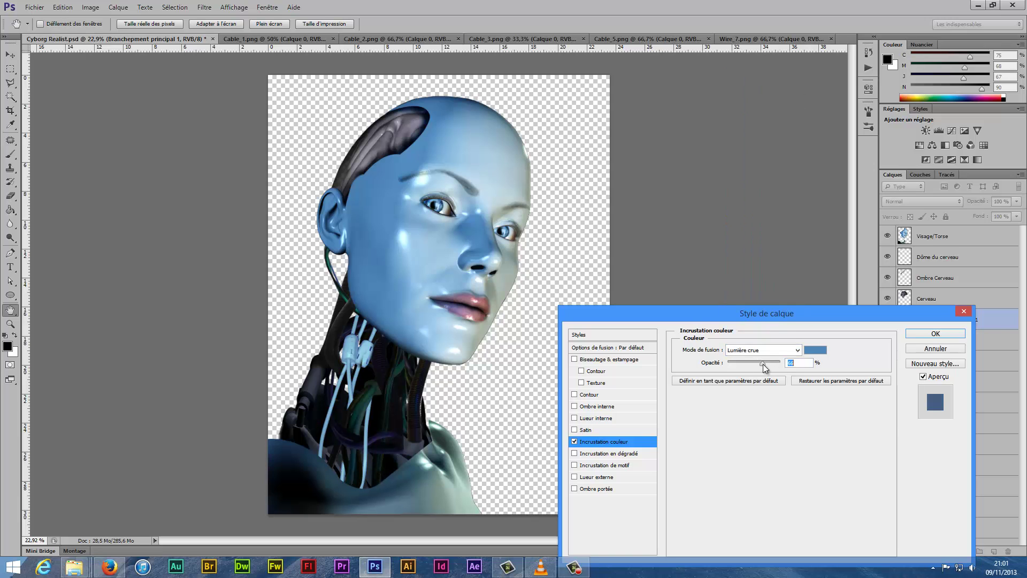
left_click(936, 333)
key("ctrl+shift+Tab")
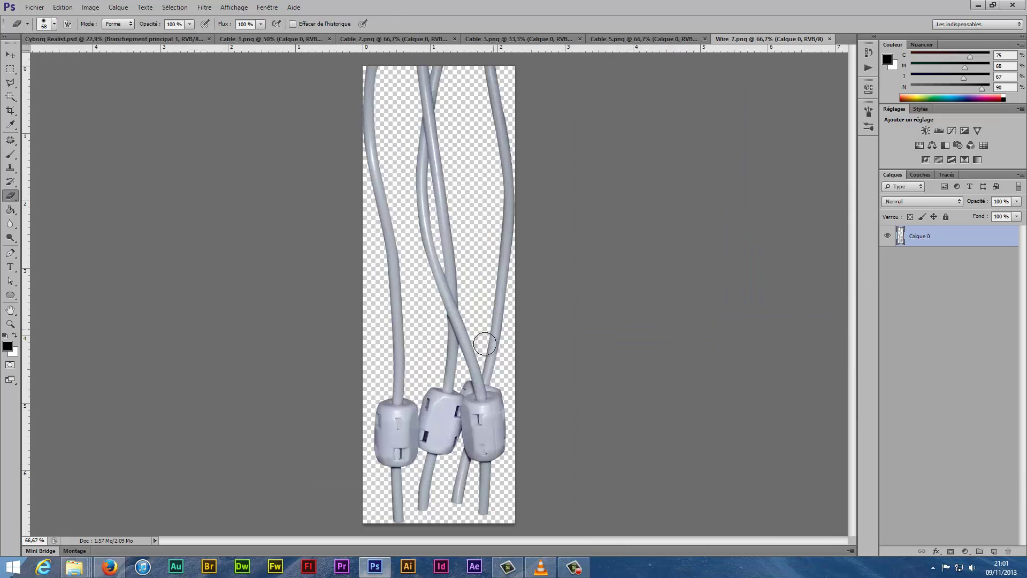
key("ctrl+Tab")
Move the neck wire layer behind the other wires with a Lumière crue colour overlay
left_click_drag(422, 428, 412, 450)
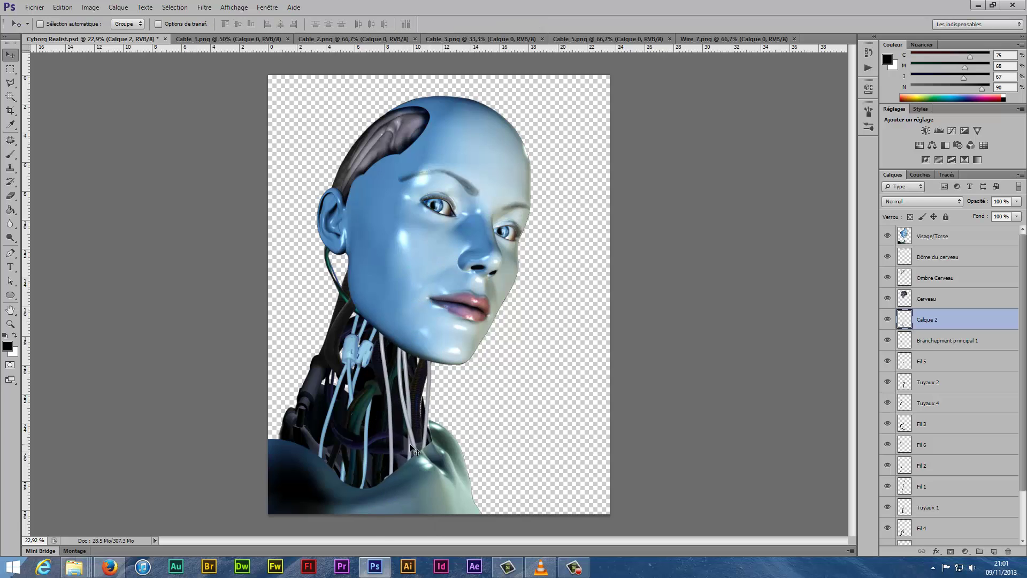
left_click_drag(941, 320, 947, 516)
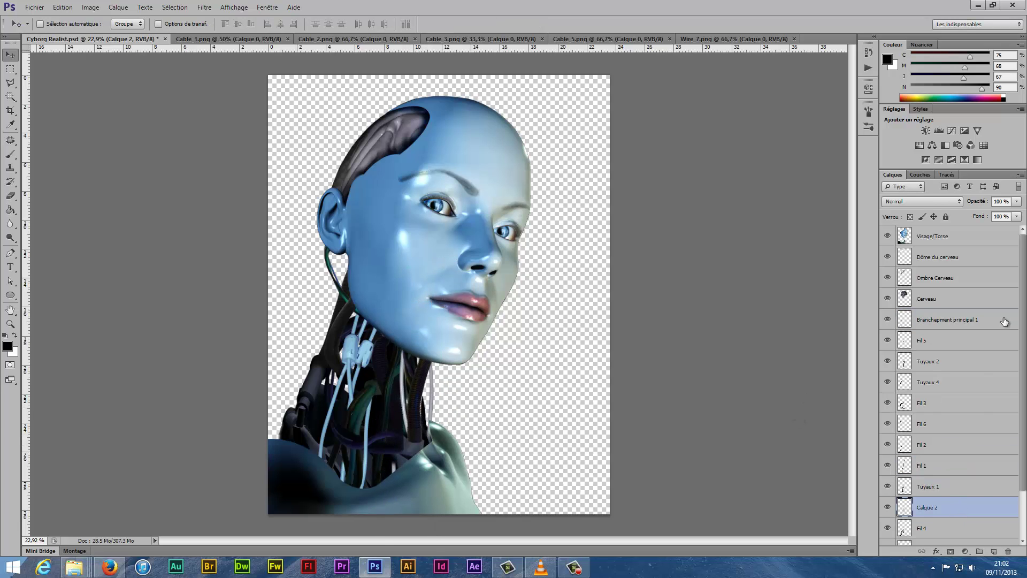
double_click(990, 507)
left_click(760, 350)
left_click(744, 220)
left_click(750, 351)
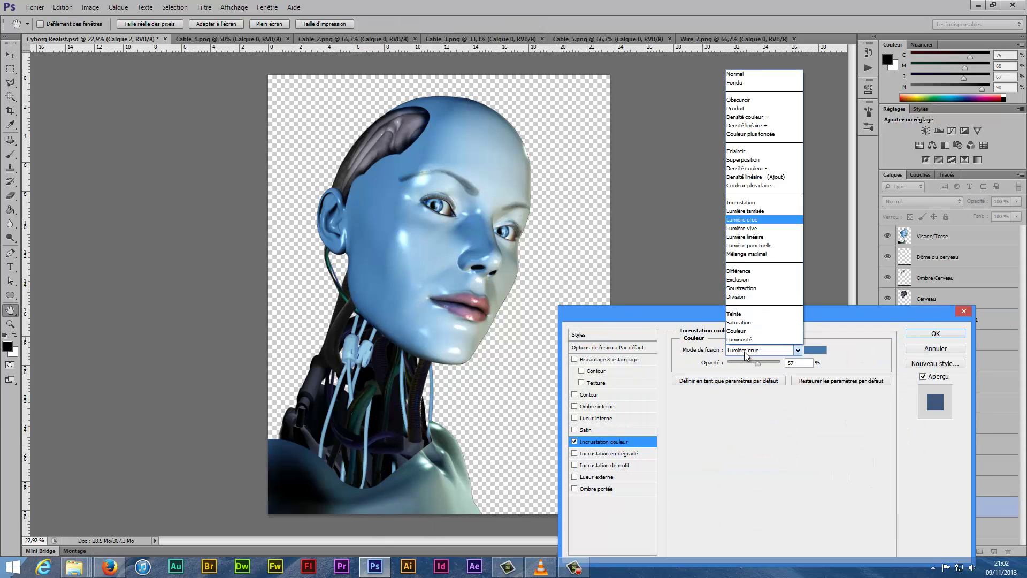
key("Return")
key("Return")
Rename the layer 'Branchement prncipal 2' and select the Cerveau layer
type("2")
right_click(924, 507)
key("Escape")
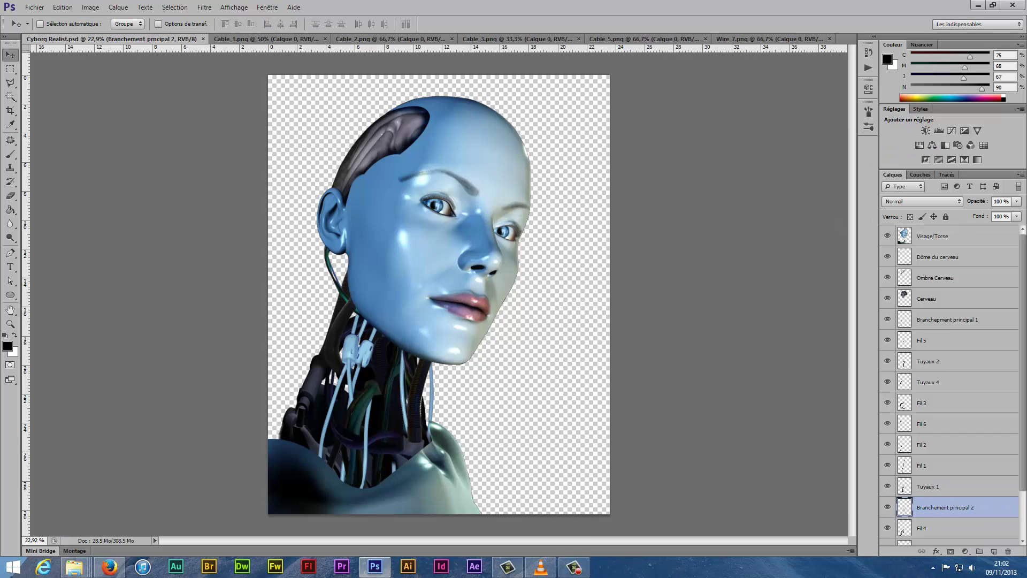
right_click(433, 147)
left_click(452, 155)
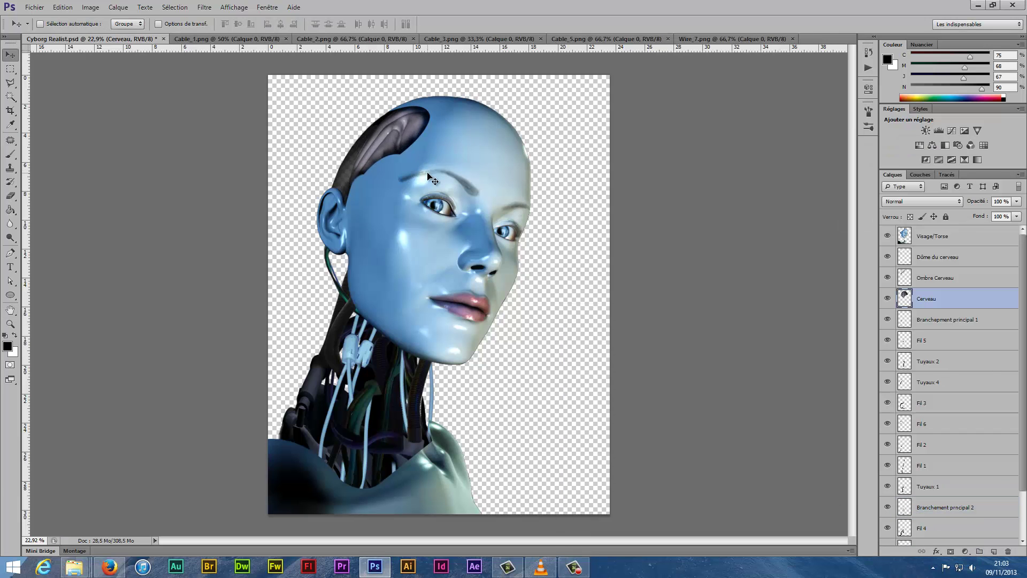
scroll(410, 160, "up", 5)
Trace a Pen path along the face's brain-opening edge and load it as a selection
key("p")
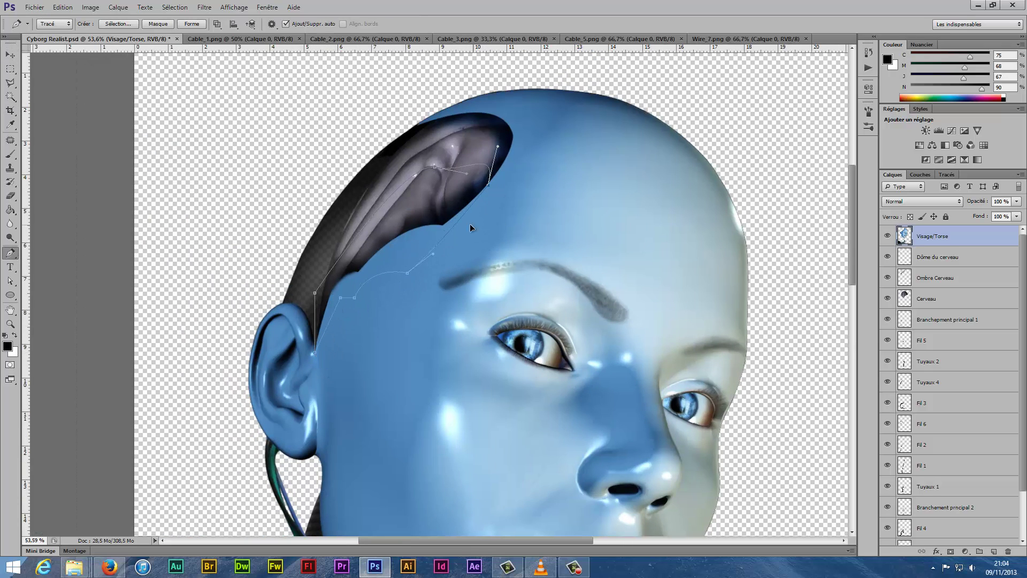
scroll(483, 188, "up", 7)
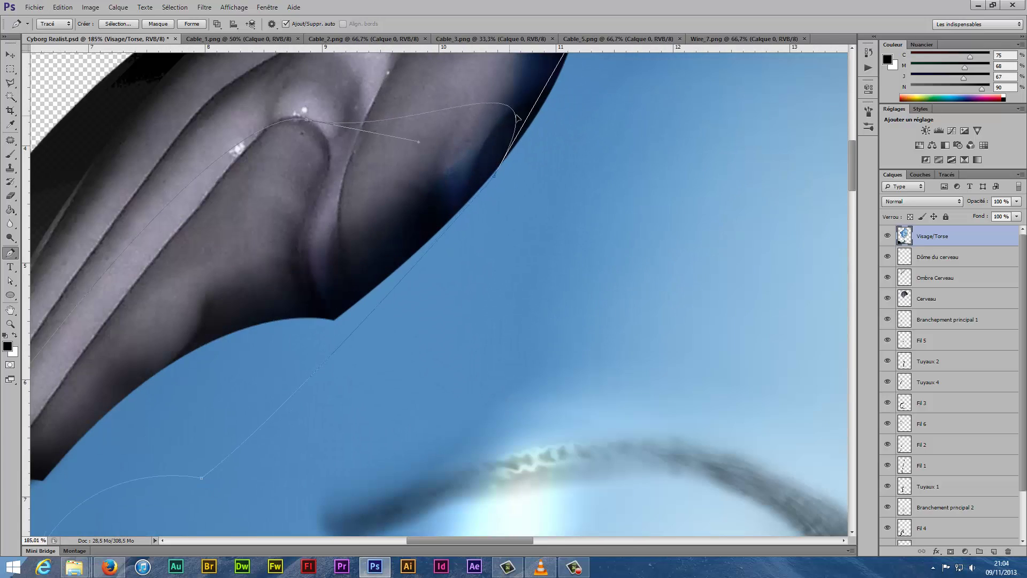
key("ctrl+Return")
scroll(498, 214, "down", 8)
key("v")
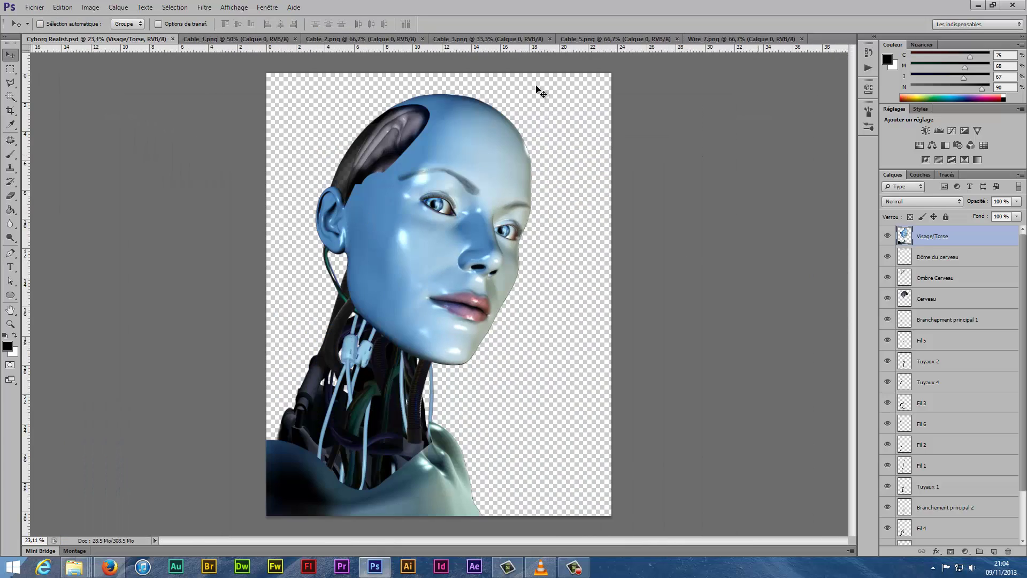
key("ctrl+o")
Open Circuit_1, drag it into the cyborg document and raise its Hue/Saturation lightness
left_click(563, 214)
left_click(641, 363)
mouse_move(482, 295)
left_mouse_down()
mouse_move(331, 279)
mouse_move(342, 227)
left_mouse_up()
left_click(90, 7)
left_click(262, 106)
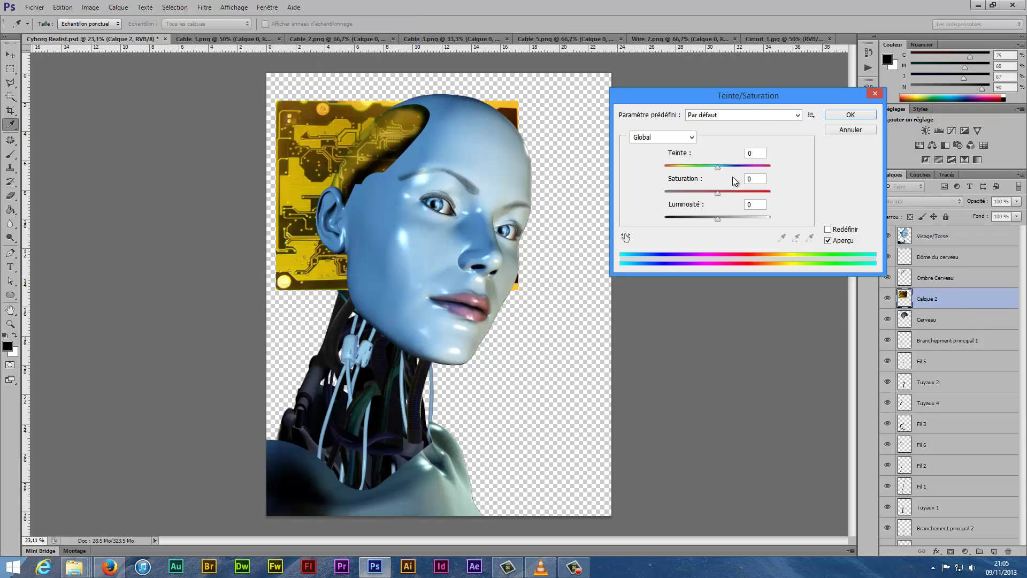
left_click_drag(725, 256, 741, 255)
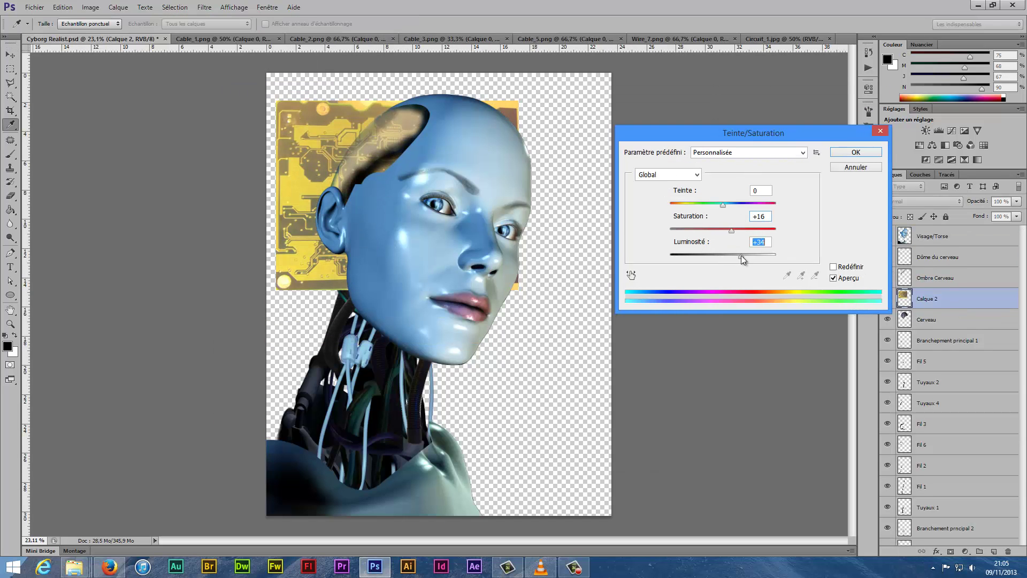
left_click(862, 152)
Transform the circuit into the brain opening, delete its face overlap, and name it Circuit 1
key("ctrl+t")
left_click_drag(278, 102, 396, 162)
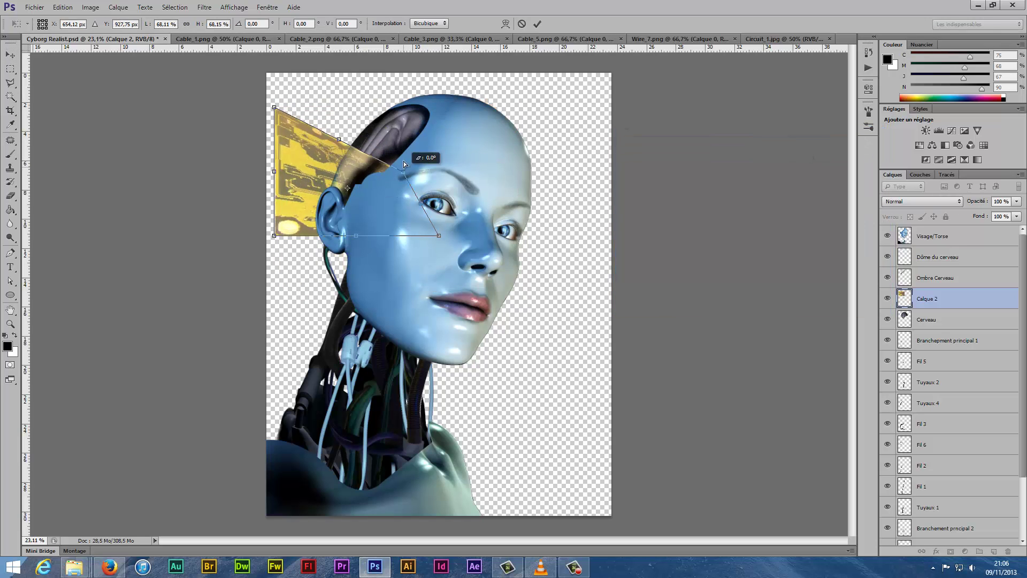
left_click_drag(423, 121, 337, 165)
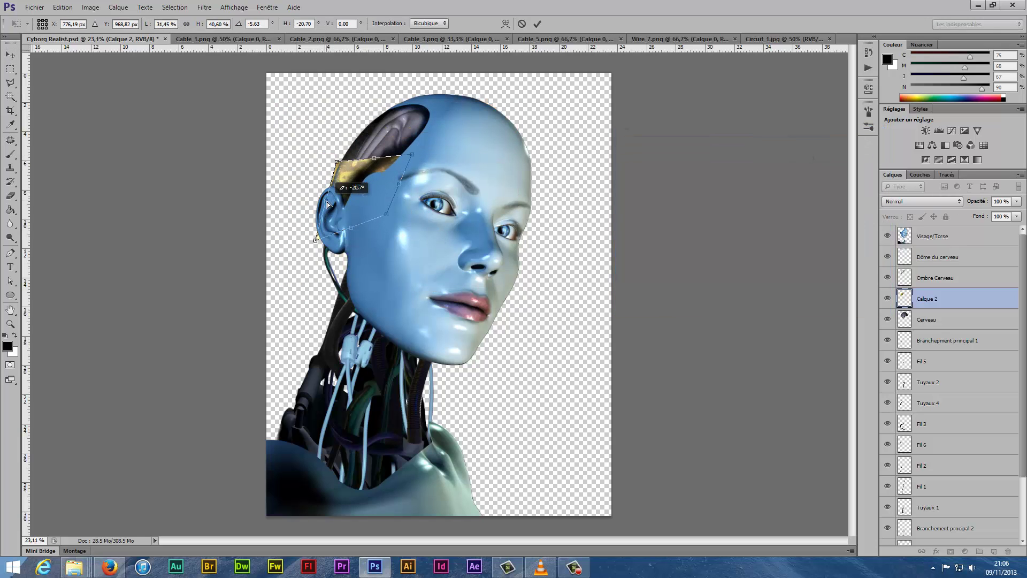
key("Return")
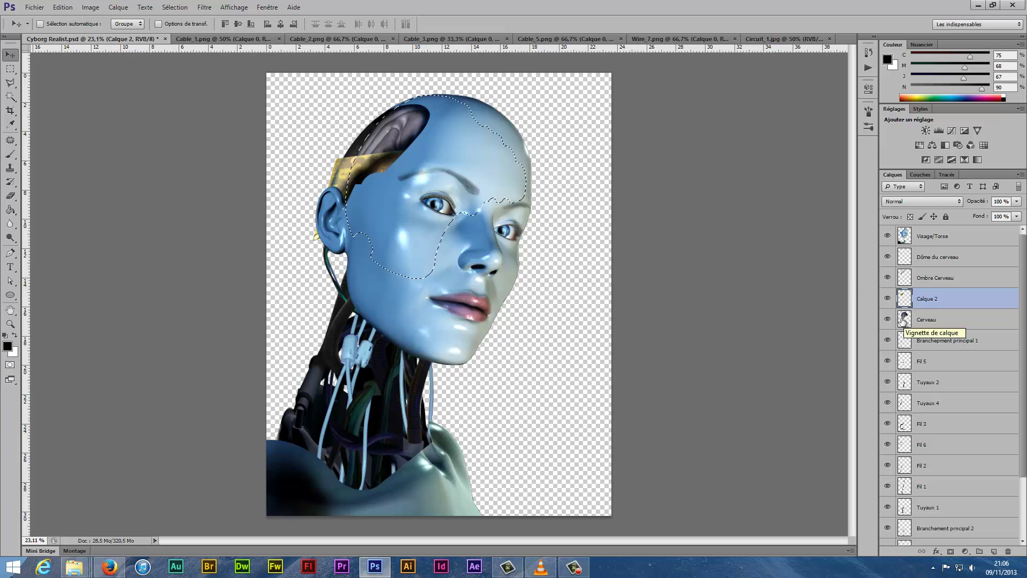
key("Delete")
key("ctrl+d")
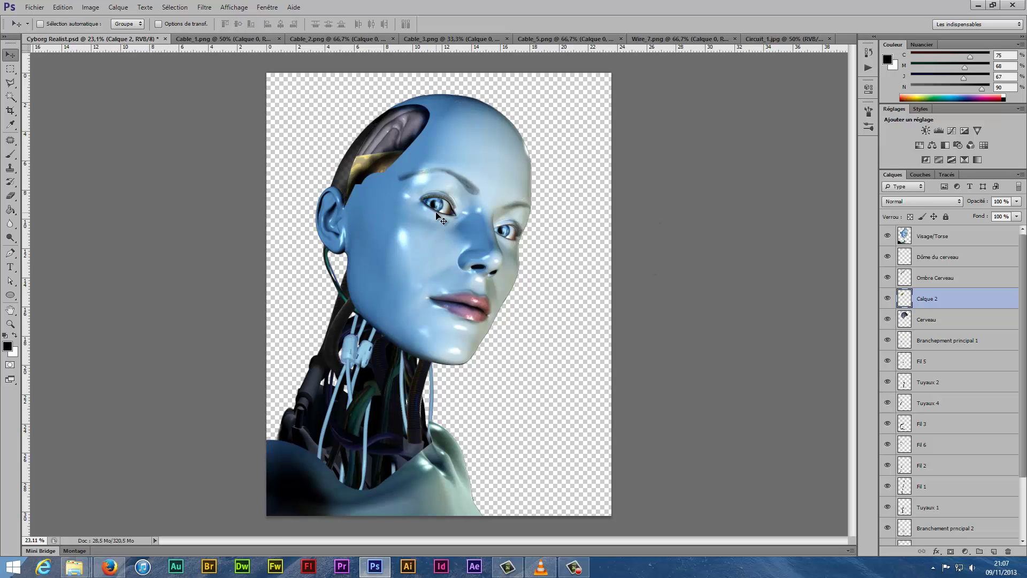
type("Cil")
key("Return")
right_click(925, 351)
Bring Circuit_2 into the document and erase its light background with a 24 px eraser
key("ctrl+o")
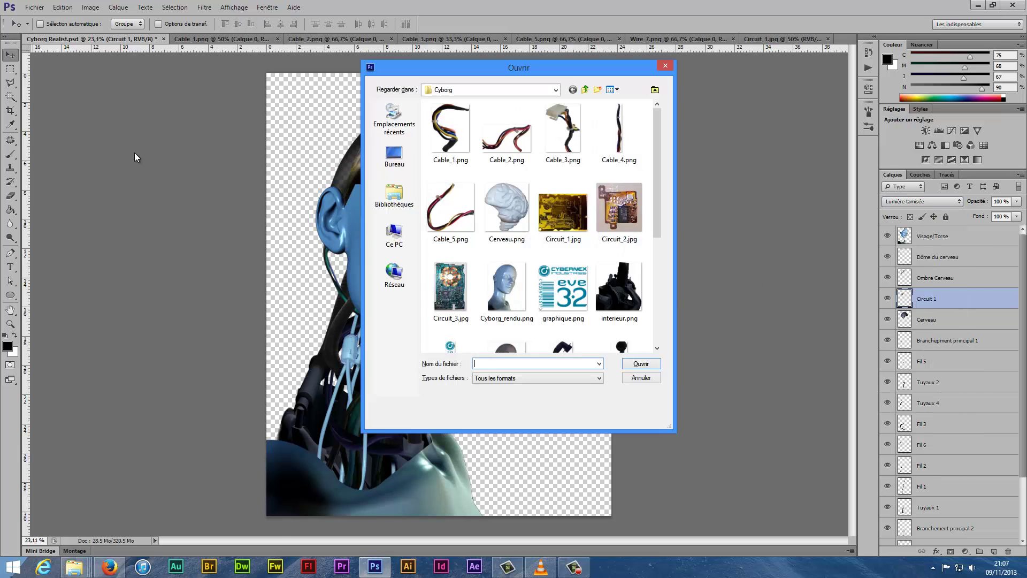
double_click(488, 265)
left_click_drag(491, 266, 468, 317)
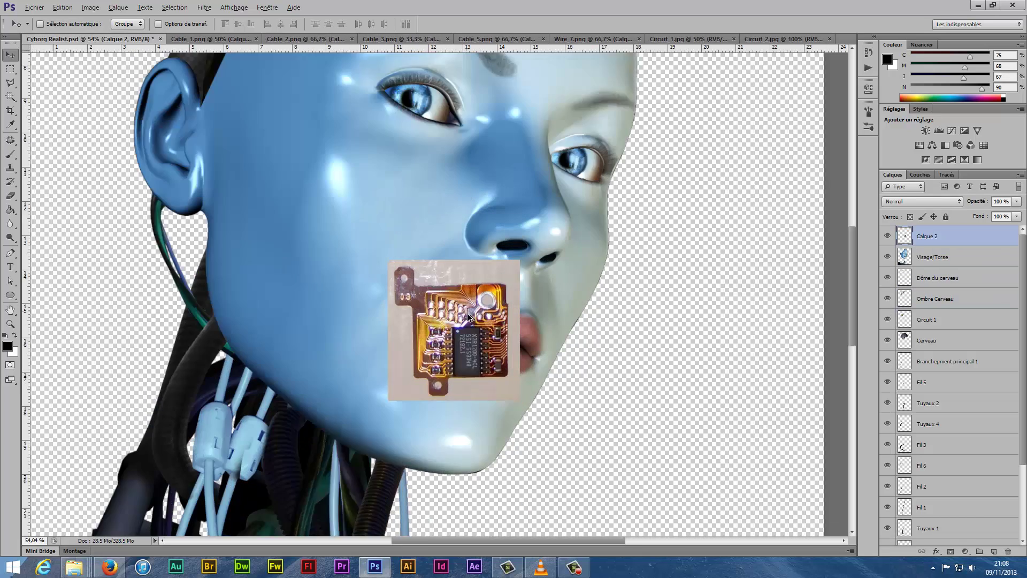
scroll(469, 317, "up", 5)
left_click(375, 230)
key("e")
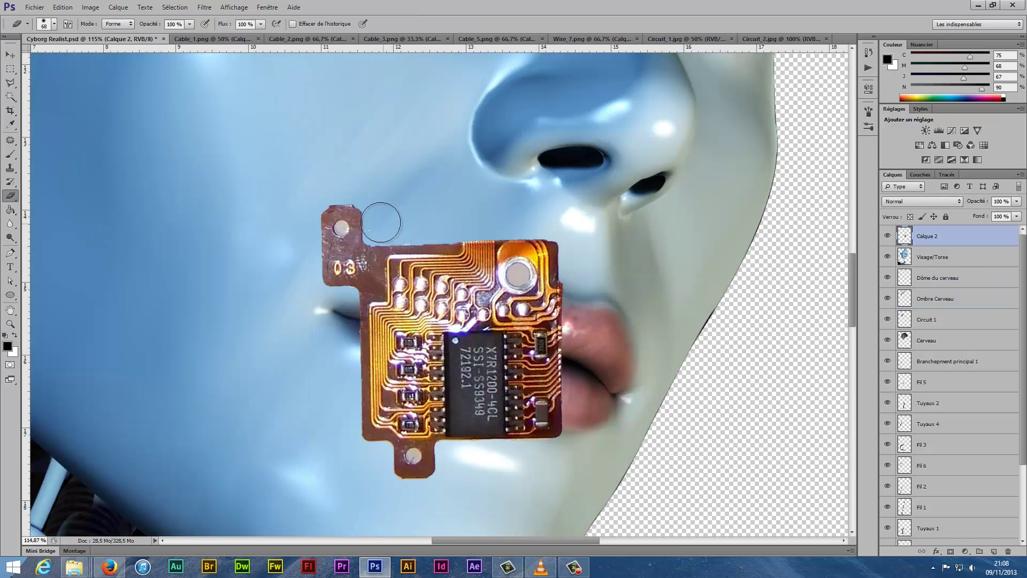
right_click(420, 455)
type("24")
key("Return")
scroll(470, 232, "down", 5)
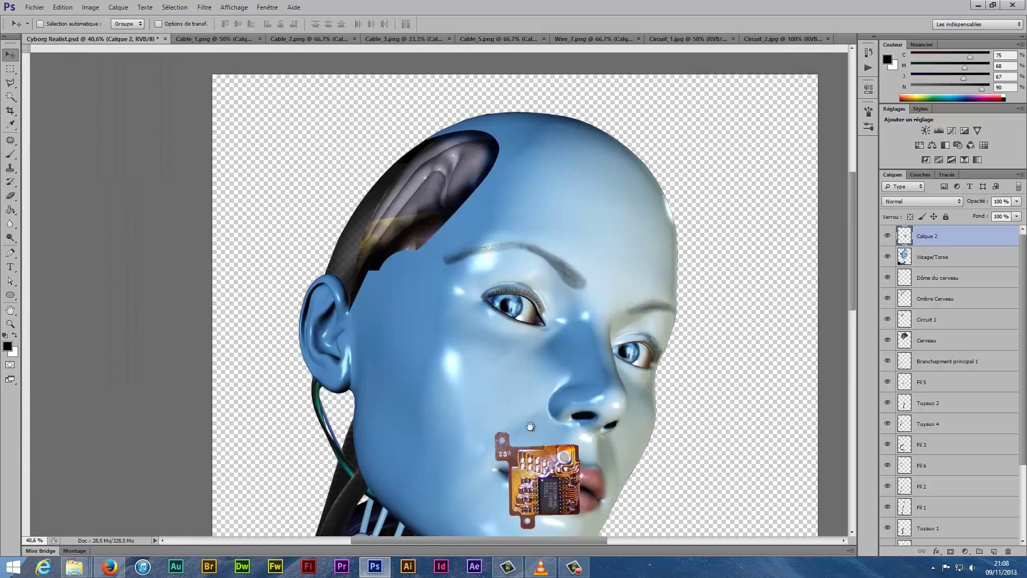
left_click(887, 257)
Enlarge and rotate Circuit_2 over the head, and move it below Circuit 1
key("ctrl+t")
key("Return")
left_click_drag(503, 241, 557, 306)
key("ctrl+t")
key("Return")
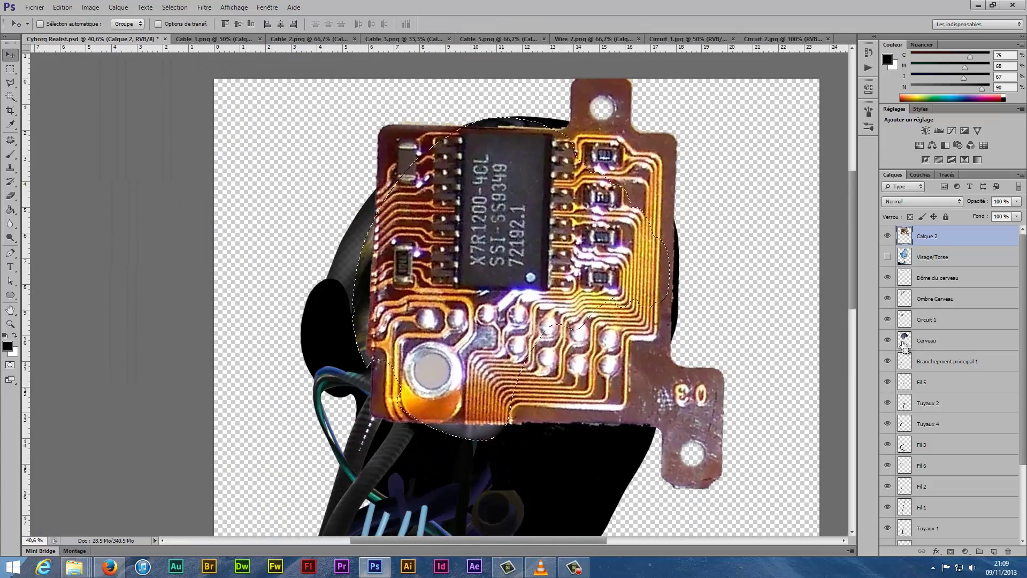
left_click(888, 257)
left_click_drag(925, 235, 926, 330)
left_click(888, 236)
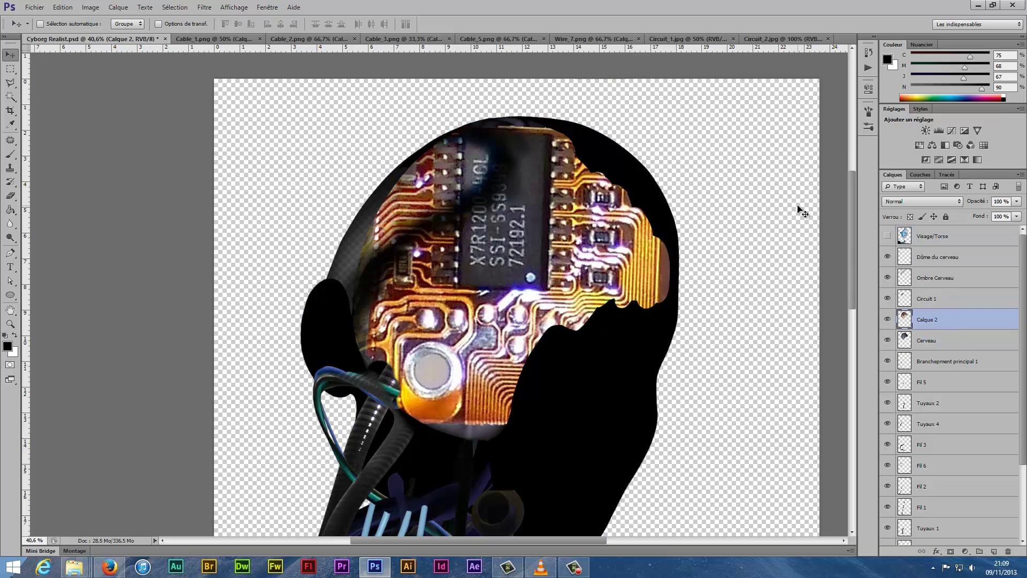
Adjust Circuit_2's Hue/Saturation, set it to Luminosité blend at 40% opacity
key("ctrl+u")
left_click_drag(731, 232, 727, 258)
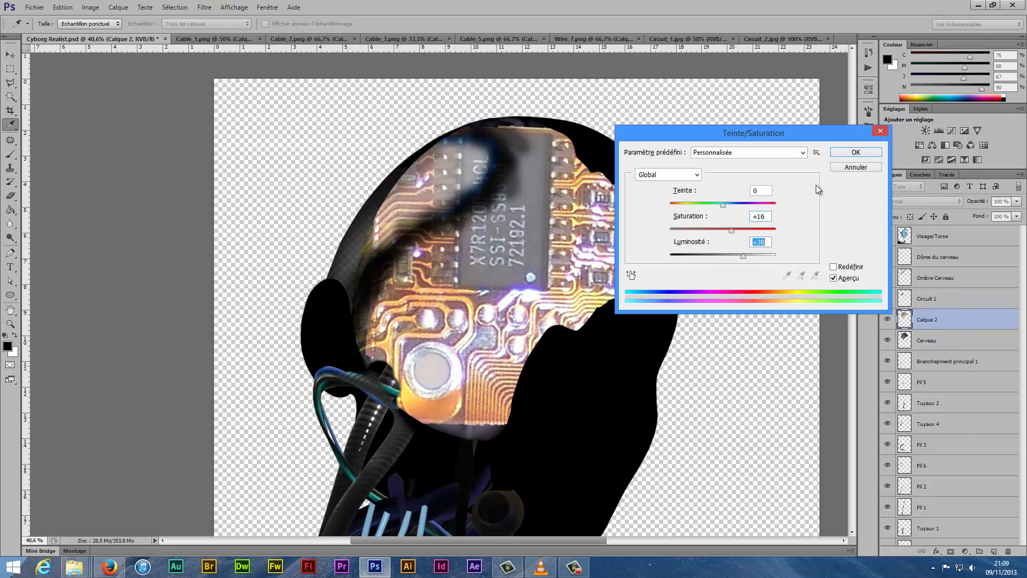
key("Return")
key("shift+alt+y")
left_click_drag(990, 211, 984, 210)
left_click(887, 236)
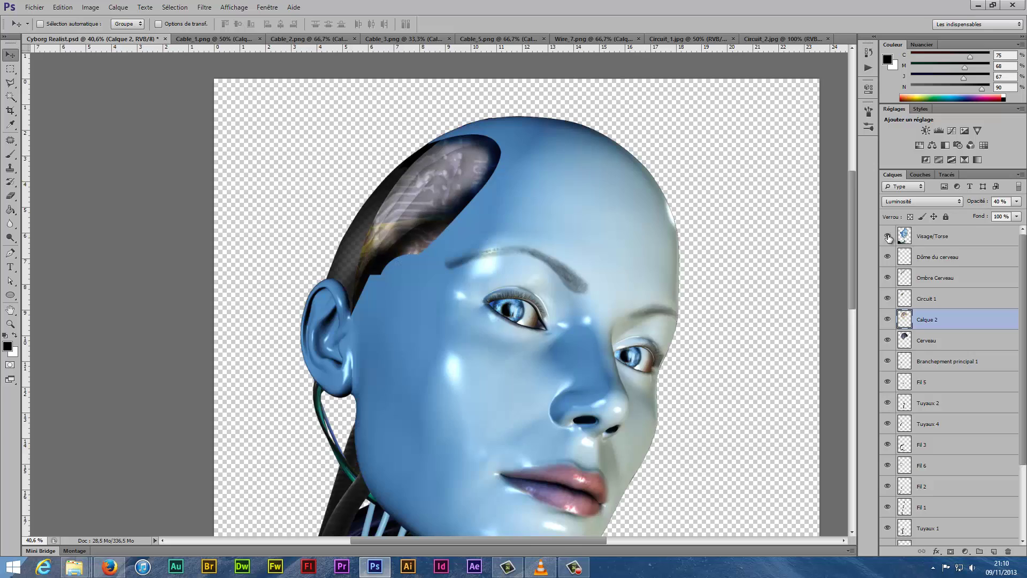
Select Circuit 1 and delete the Ombre Cerveau brain-shadow layer
key("e")
right_click(437, 230)
key("Escape")
left_click(931, 299)
key("v")
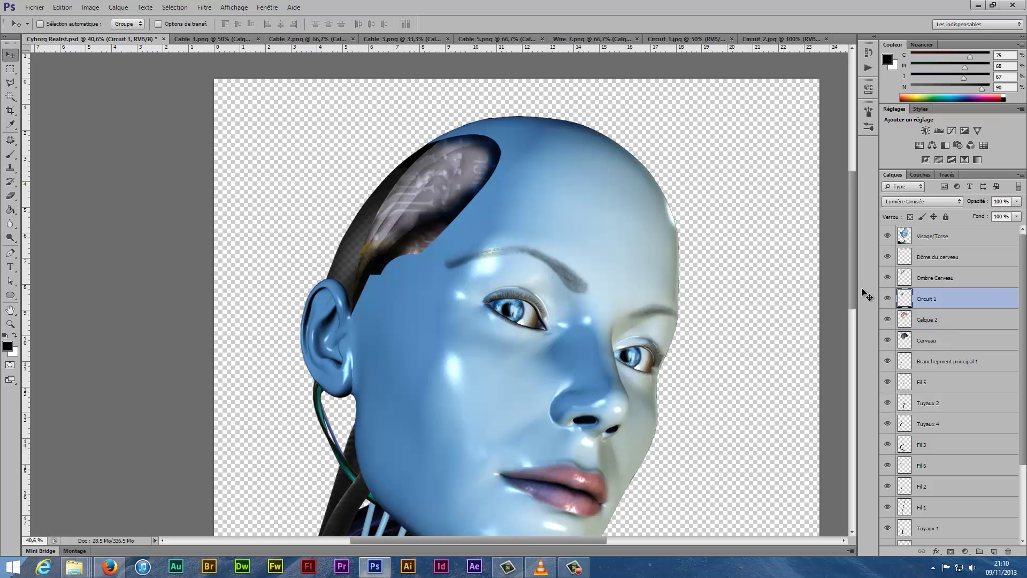
left_click(15, 223)
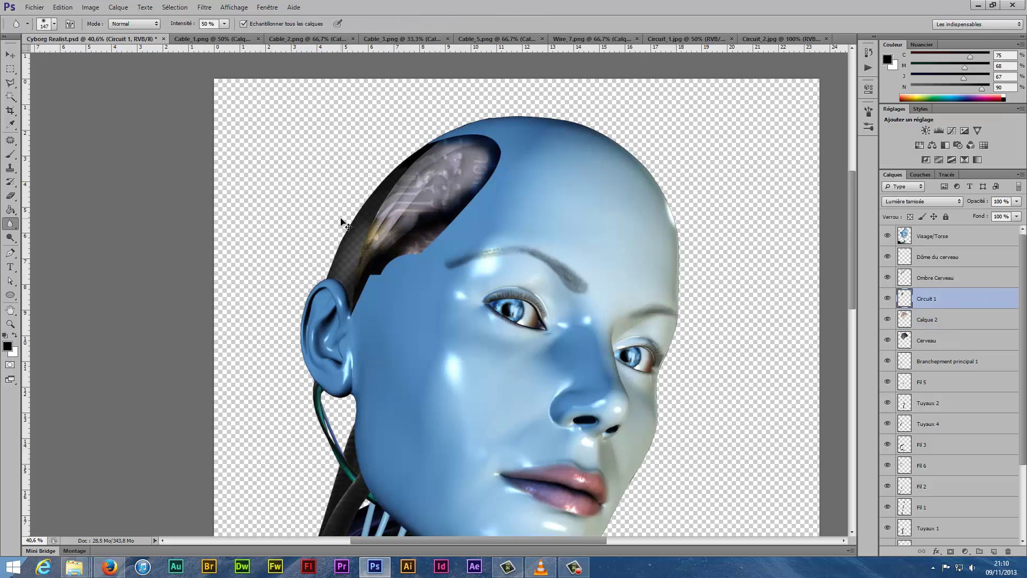
right_click(419, 207)
key("Escape")
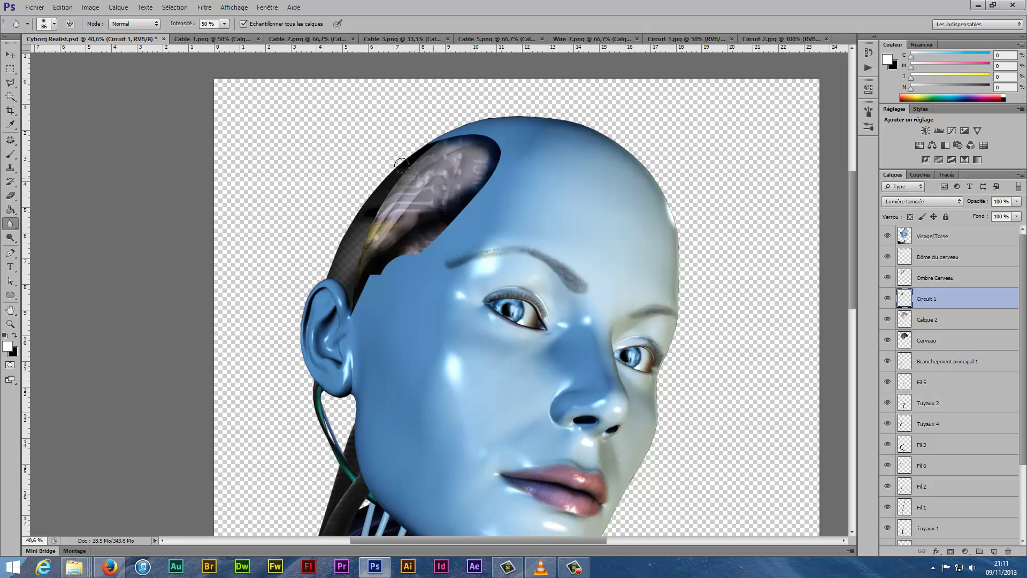
key("ctrl+alt+z")
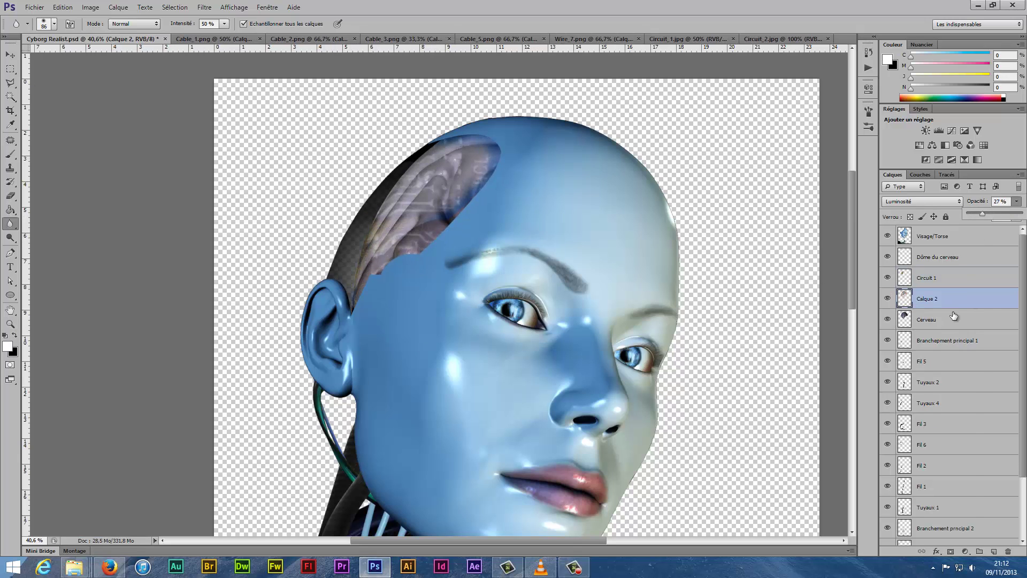
Recolour the Cerveau brain layer with a Hue/Saturation lightness change
left_click(954, 315)
key("ctrl+u")
left_click_drag(731, 255, 710, 255)
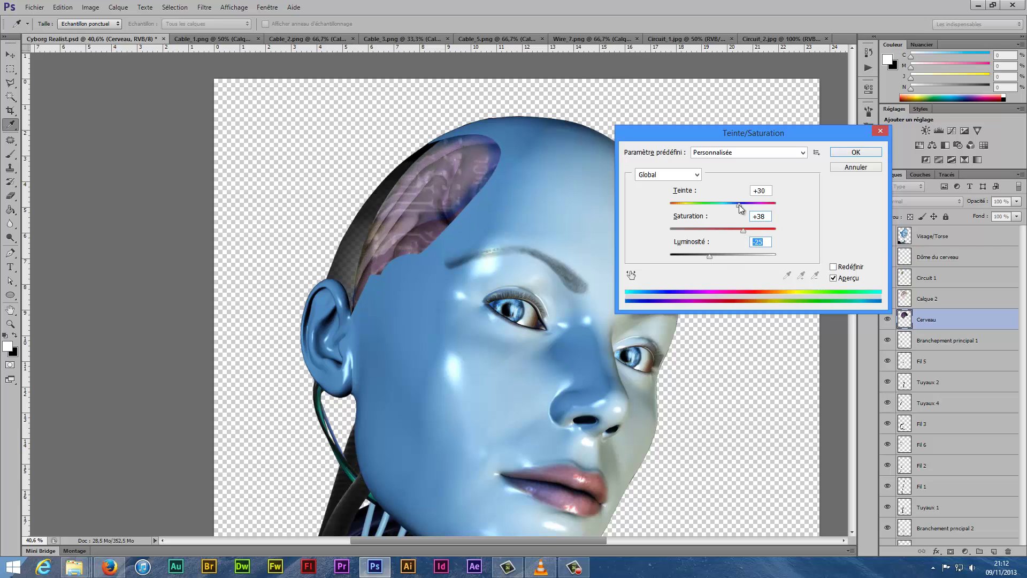
left_click(856, 152)
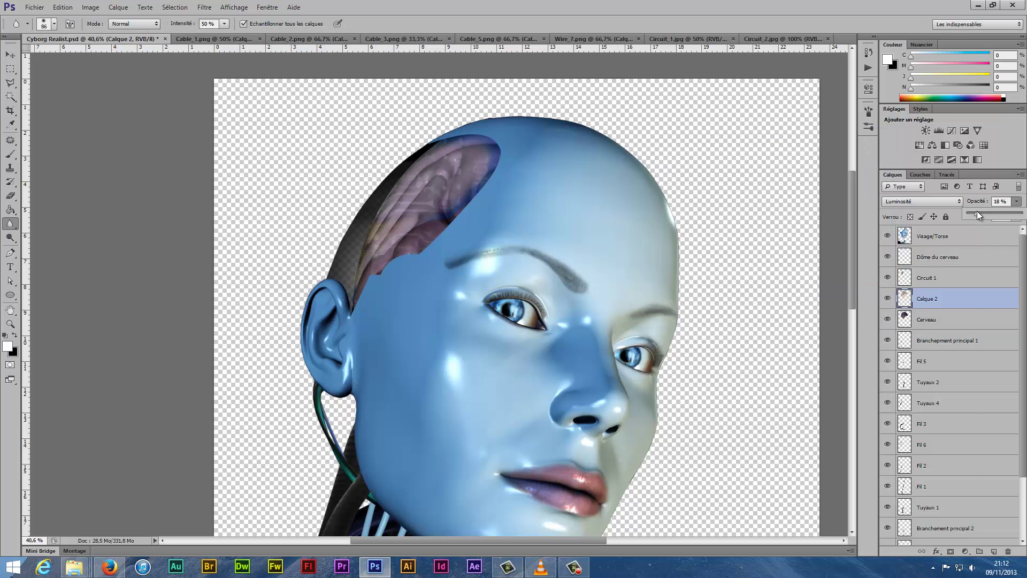
Give Circuit 1 a Color Overlay layer style and hide the Dôme du cerveau layer
double_click(957, 281)
left_click(603, 441)
left_click(813, 351)
left_click(878, 335)
left_click(936, 333)
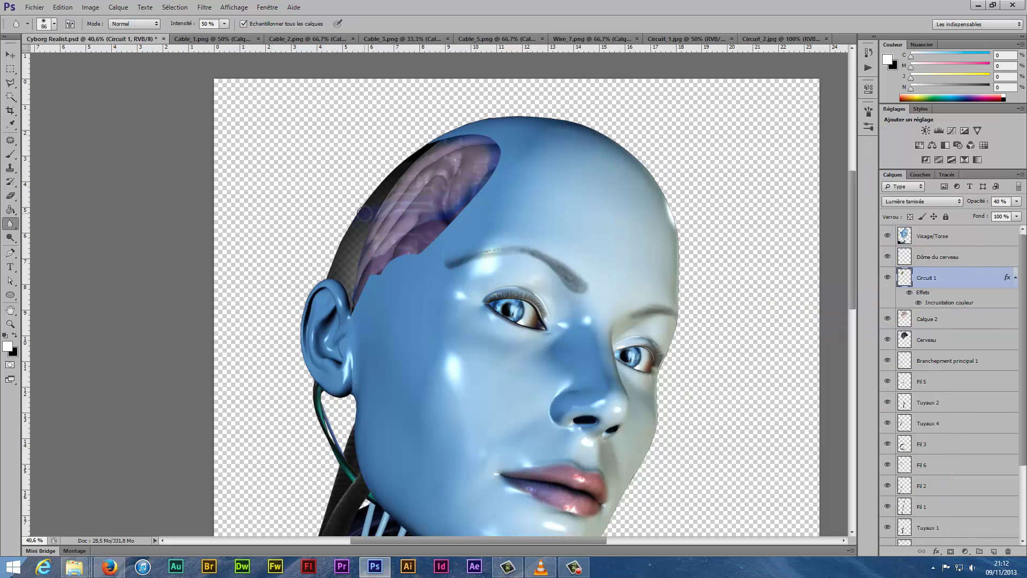
key("e")
left_click(887, 257)
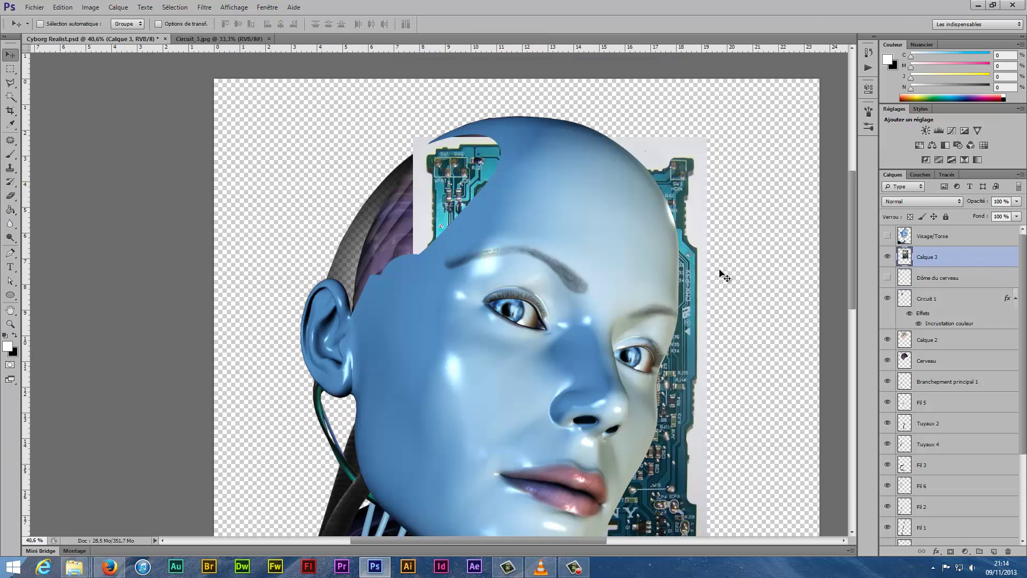
Place Circuit_3, stretch it wider over the head, and blend it as Superposition at about 50%
left_click_drag(128, 43, 718, 271)
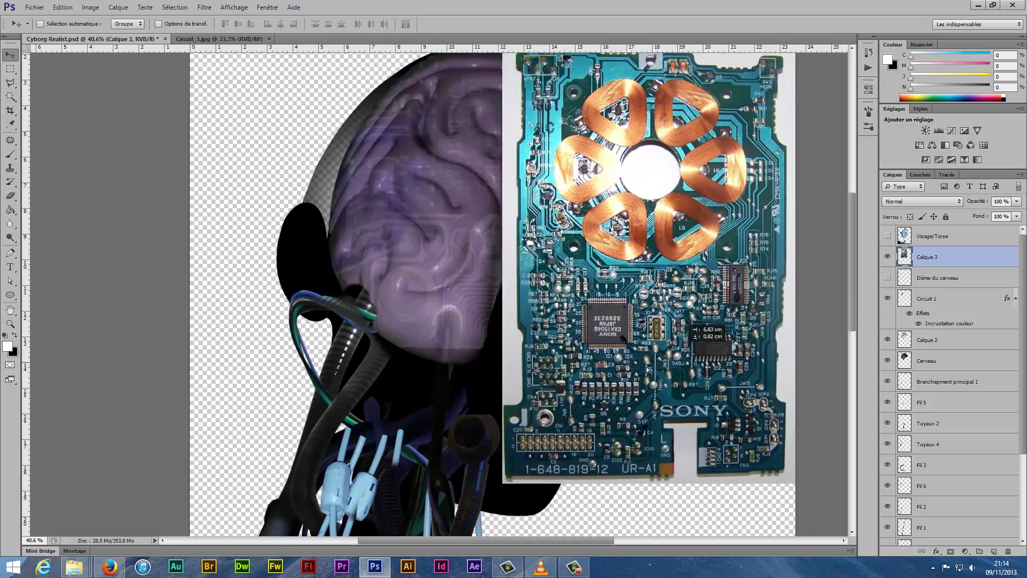
key("ctrl+t")
left_click_drag(618, 290, 658, 290)
key("Return")
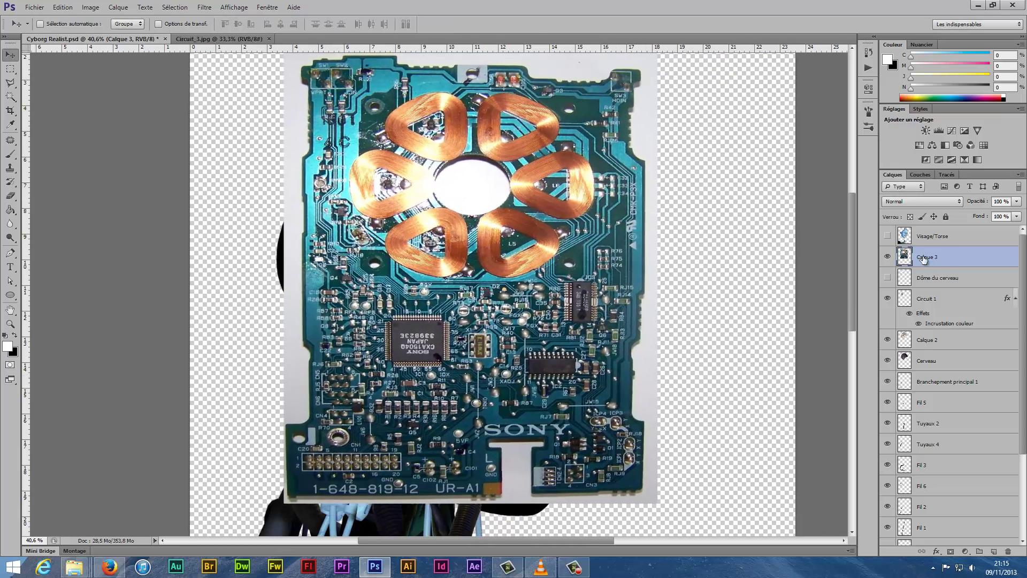
type("Circuit visage")
left_click(922, 201)
left_click(922, 336)
left_click(1017, 201)
left_click_drag(1017, 213, 989, 215)
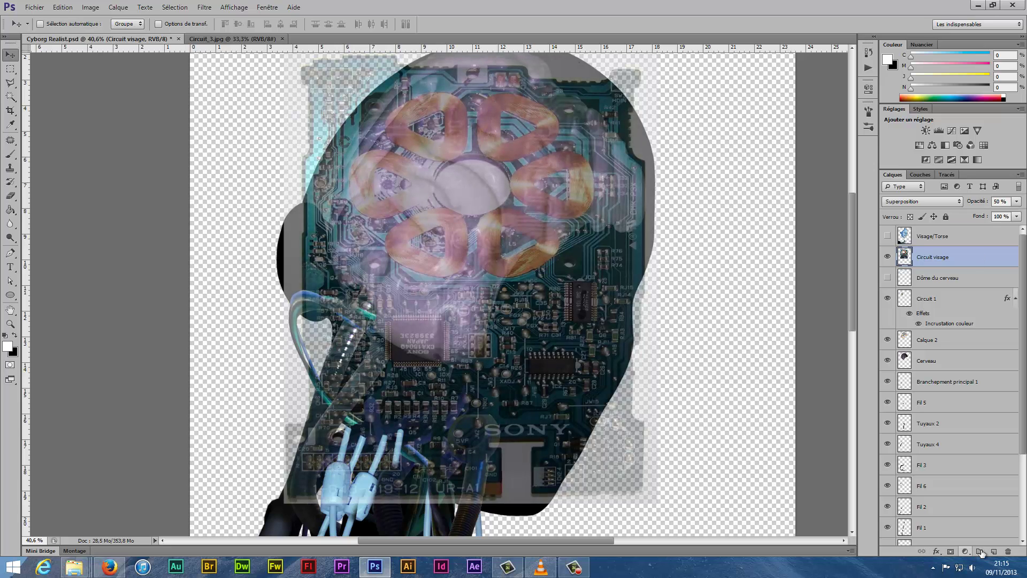
Add a layer mask and paint black to hide the circuit over the face's right side
left_click(951, 551)
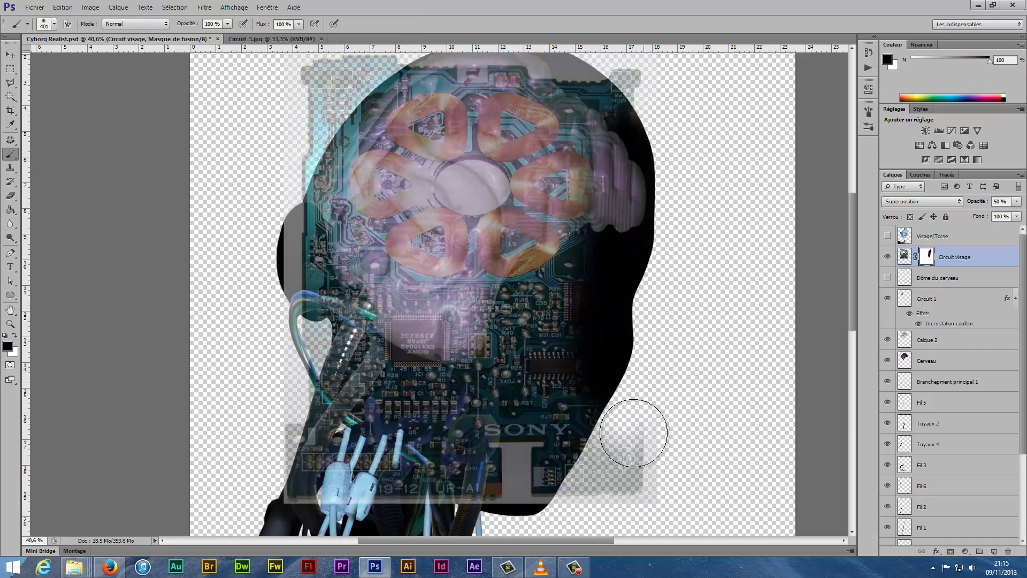
left_click(927, 257)
key("x")
mouse_move(588, 417)
left_mouse_down()
mouse_move(596, 321)
mouse_move(538, 46)
mouse_move(551, 114)
mouse_move(608, 236)
left_mouse_up()
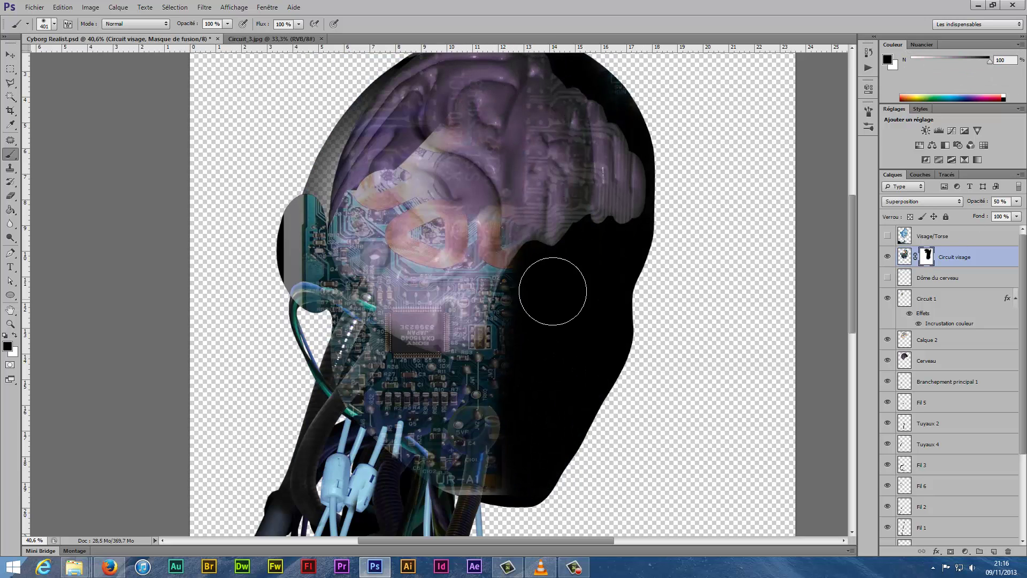
left_click_drag(552, 291, 543, 481)
left_click(888, 236)
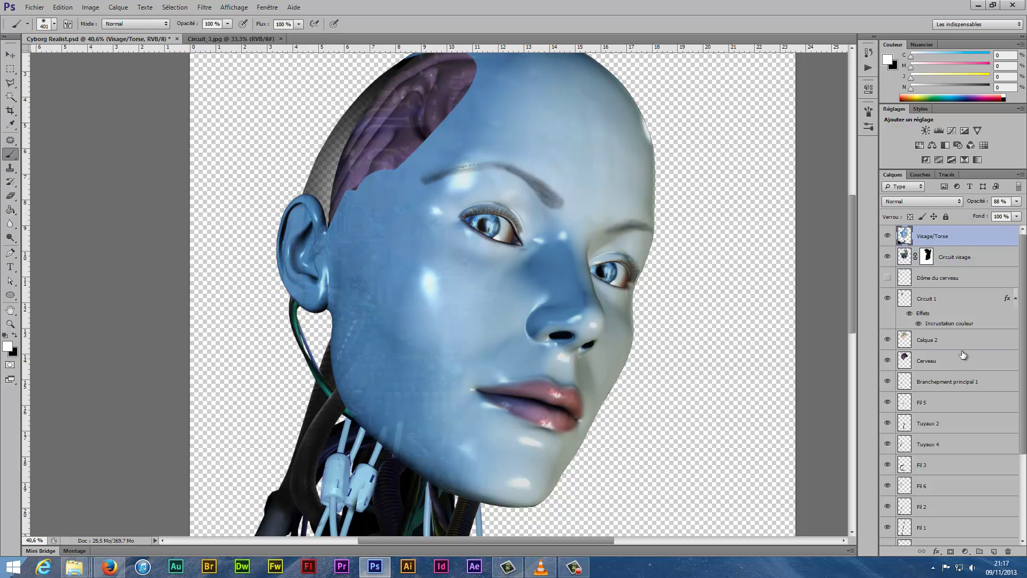
Add a mask to the Cerveau layer and touch it up at the upper right of the head
left_click(963, 355)
left_click(118, 6)
left_click(888, 236)
left_click(888, 257)
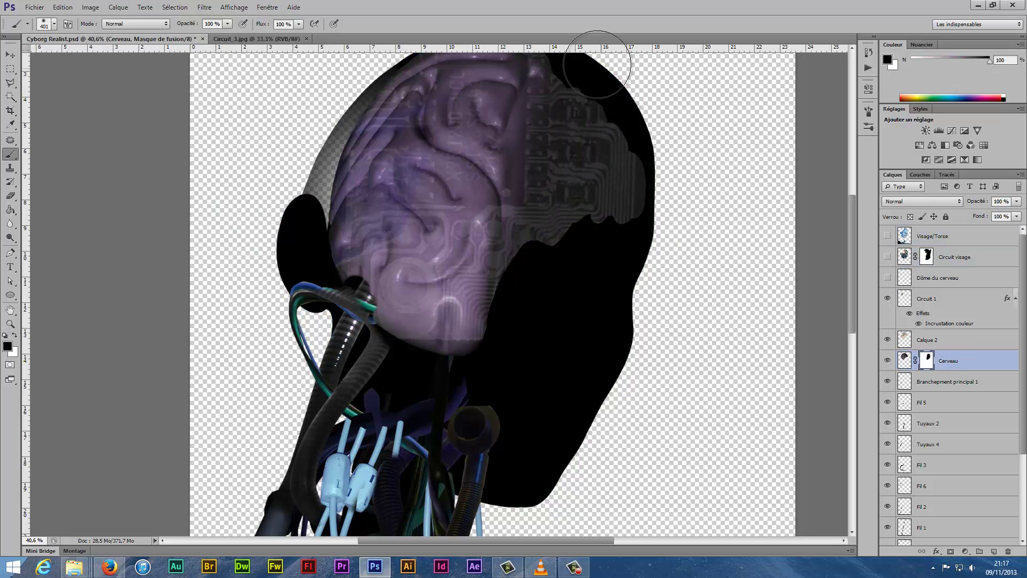
key("x")
mouse_move(597, 65)
left_mouse_down()
mouse_move(631, 229)
mouse_move(577, 111)
left_mouse_up()
key("x")
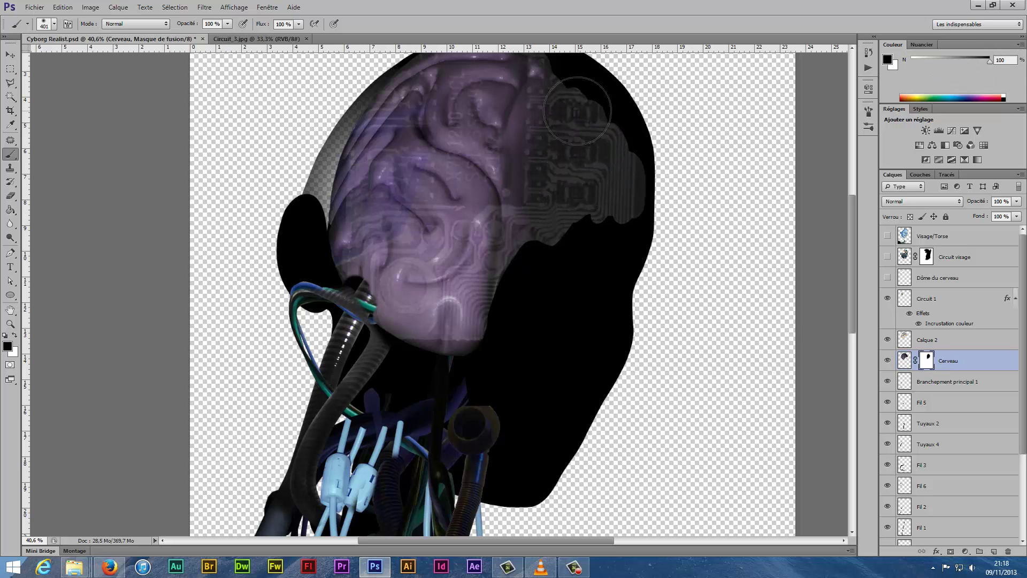
Add a mask to Calque 2 and make the face and circuit-face layers visible again
left_click(953, 340)
left_click(118, 7)
left_click(307, 211)
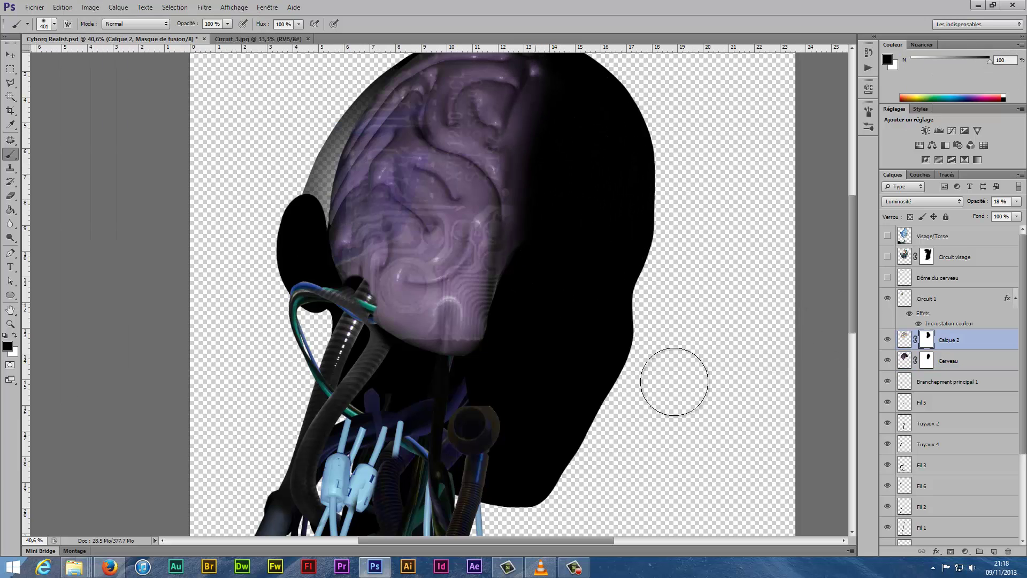
left_click_drag(888, 236, 888, 257)
left_click(904, 236, "ctrl")
scroll(942, 374, "down", 3)
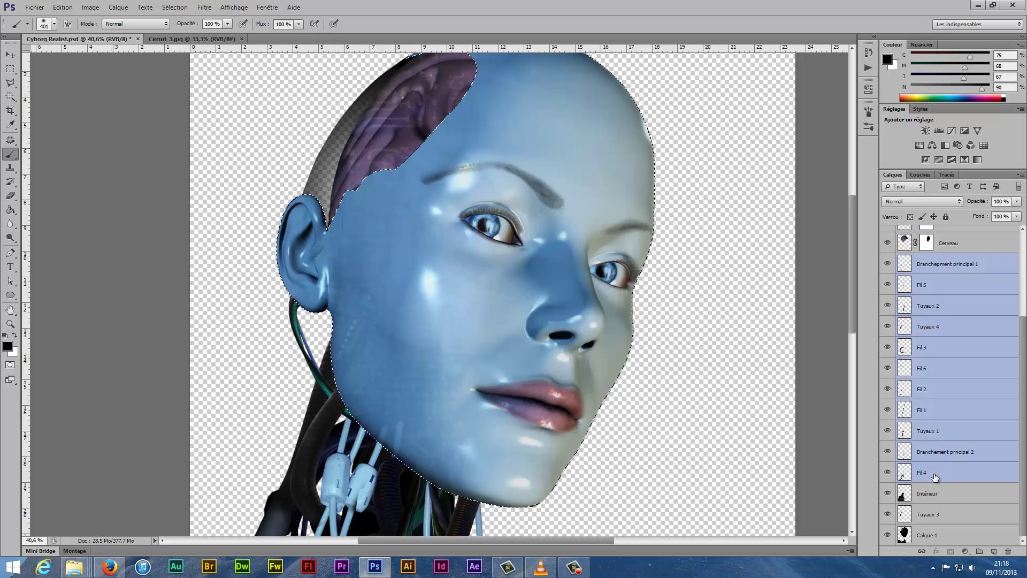
left_click(941, 332)
left_click(946, 514)
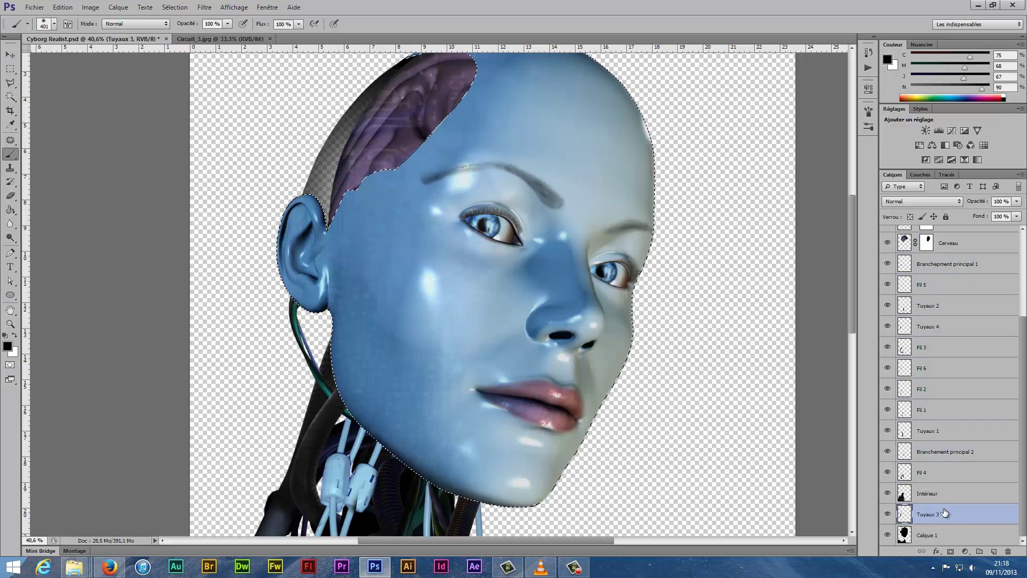
key("ctrl+d")
Move Fil 6 below Branchement principal 2 and Fil 3 between Fil 4 and Tuyaux 3
key("ctrl+0")
scroll(947, 421, "up", 5)
scroll(946, 421, "down", 3)
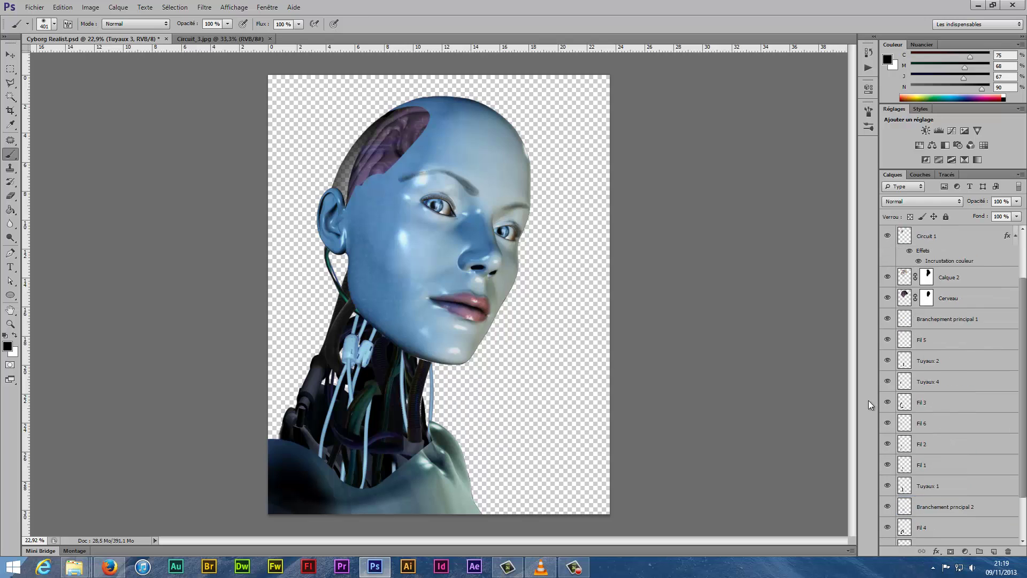
key("e")
left_click(434, 426, "ctrl")
key("v")
left_click_drag(941, 236, 968, 459)
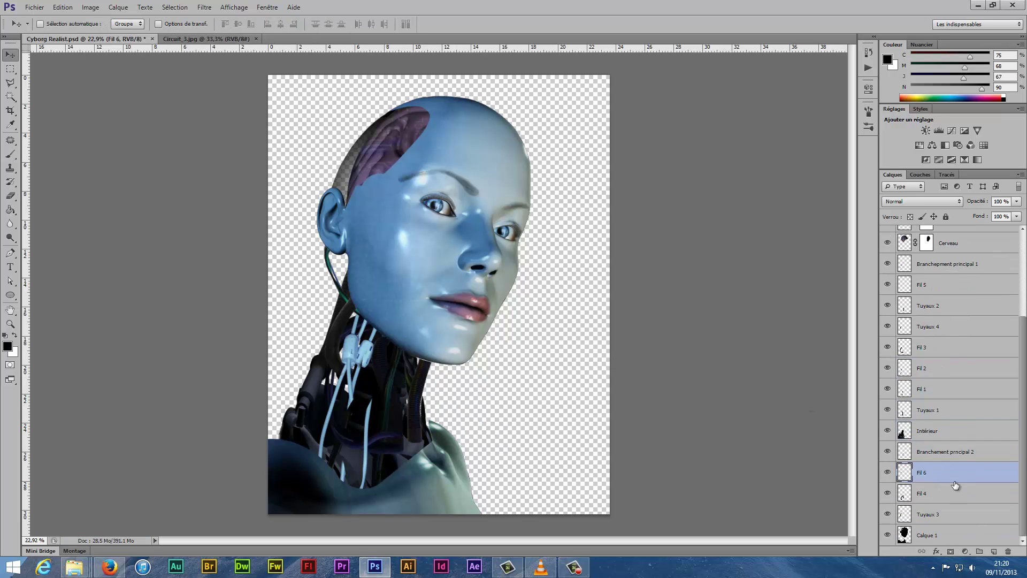
left_click_drag(934, 347, 954, 522)
Preview the Median noise filter without applying it, then save the cyborg document
left_click(205, 7)
left_click(369, 166)
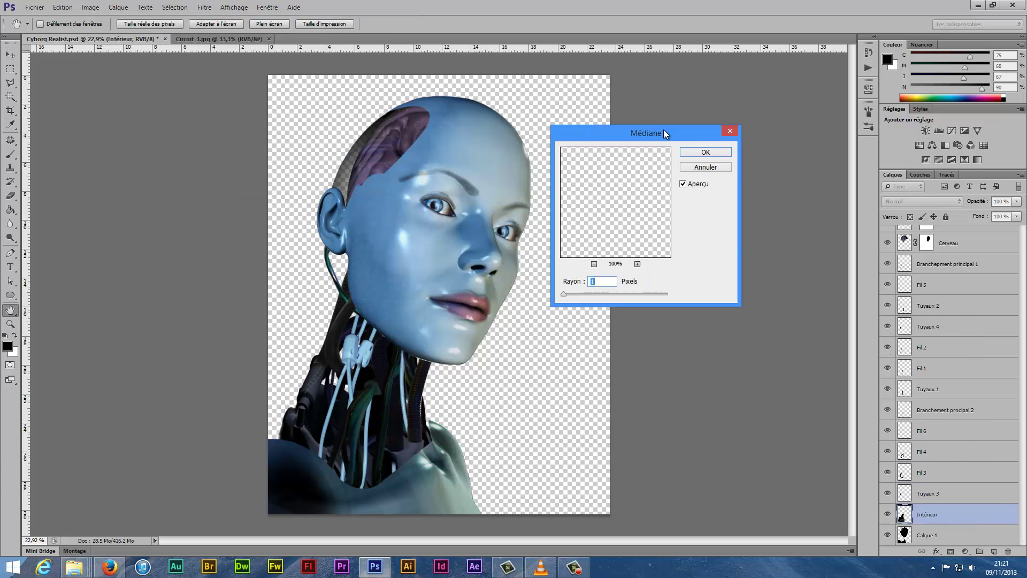
left_click(593, 264)
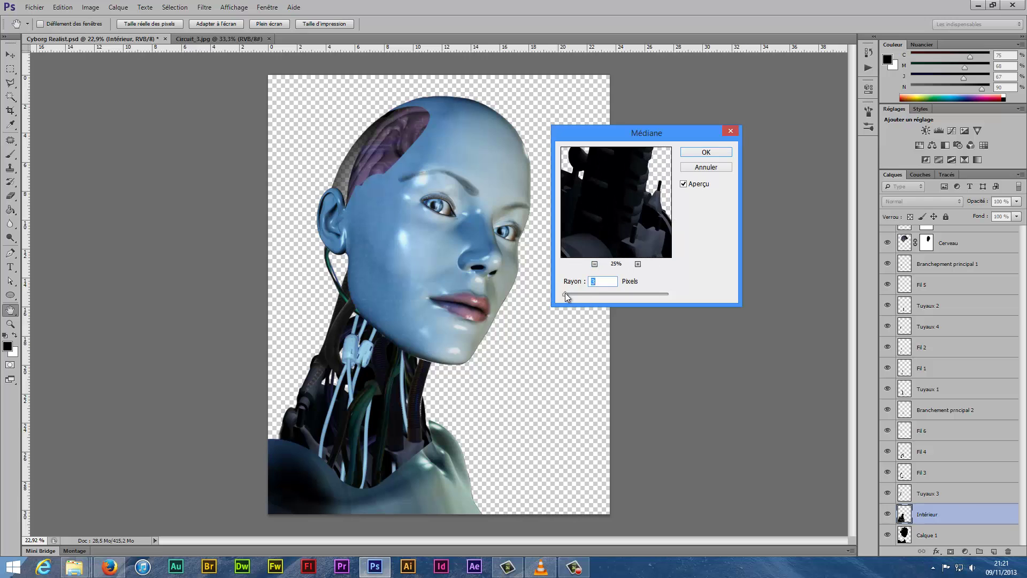
key("Return")
key("ctrl+s")
On a new layer, fill the figure outline light blue and clear it, leaving a thin rim
scroll(909, 254, "up", 5)
left_click(904, 235, "ctrl")
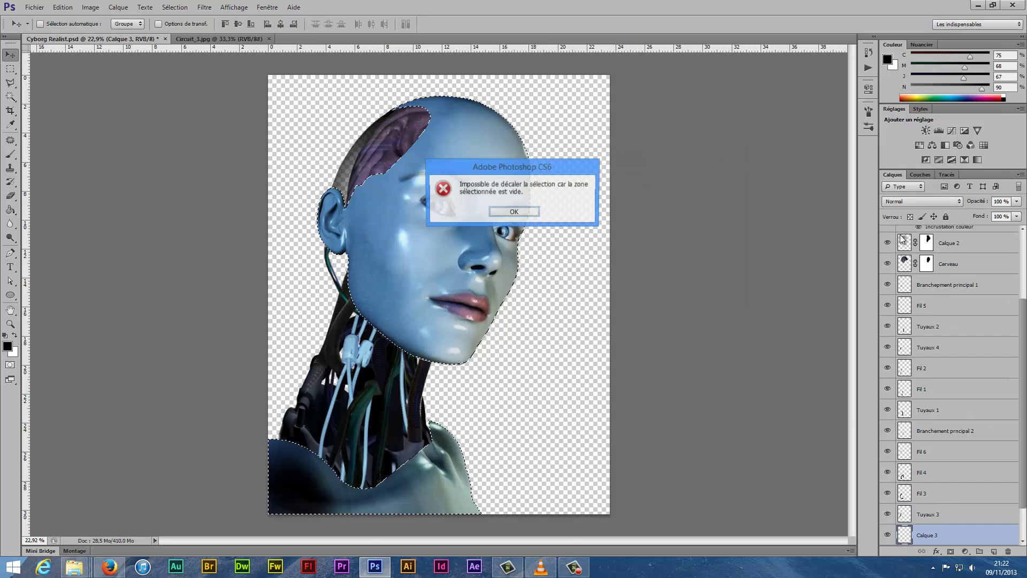
left_click(514, 211)
key("ctrl+shift+alt+n")
left_click(11, 69)
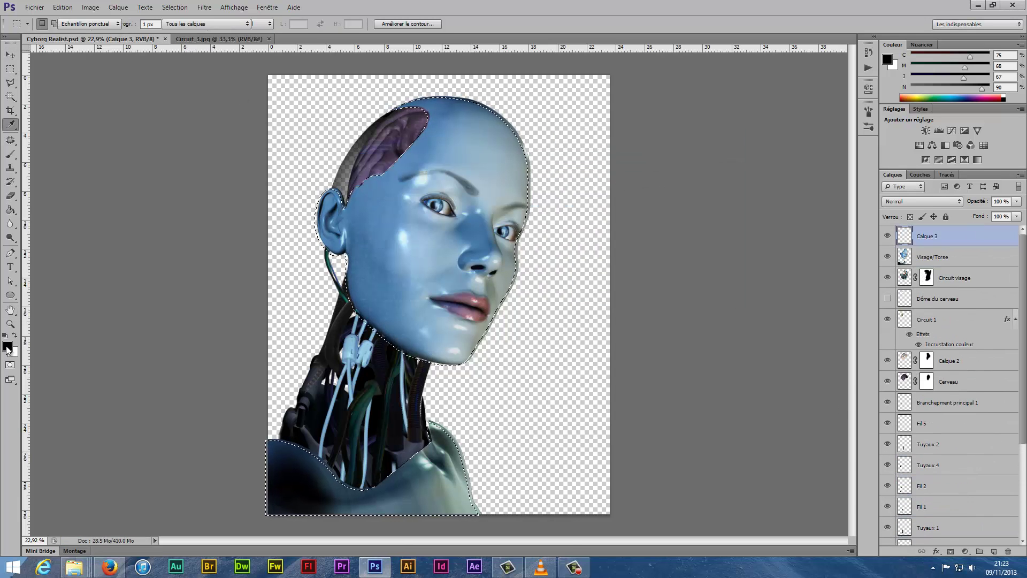
left_click(7, 347)
left_click(712, 353)
left_click(905, 329)
key("g")
left_click(428, 241)
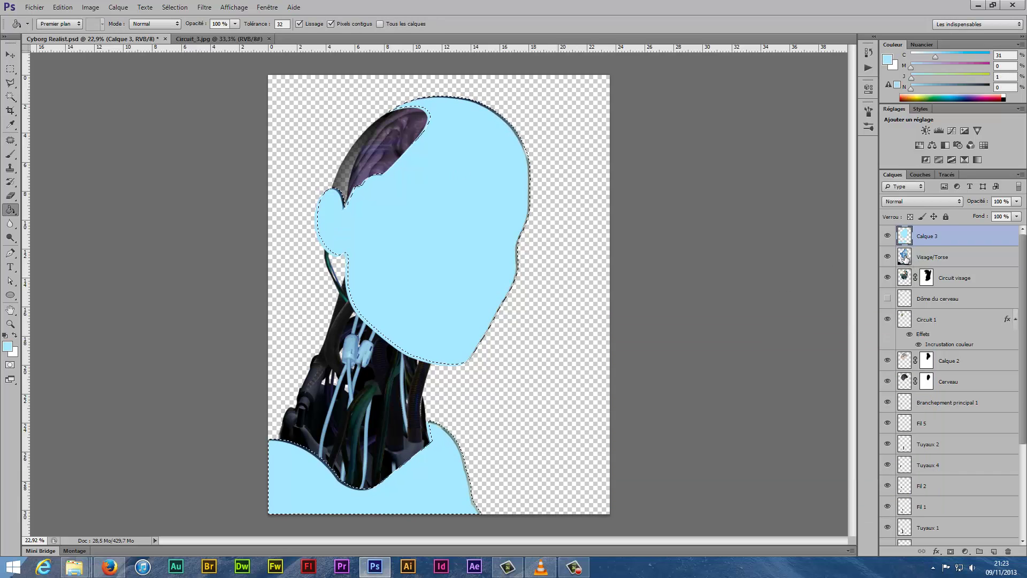
key("Delete")
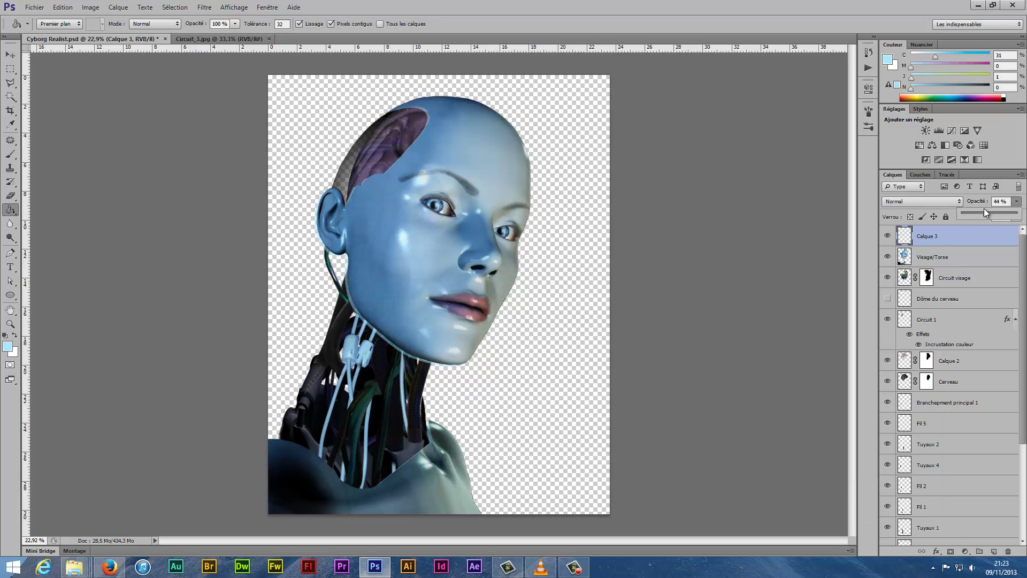
Apply a Curves adjustment to the light-blue rim layer
key("e")
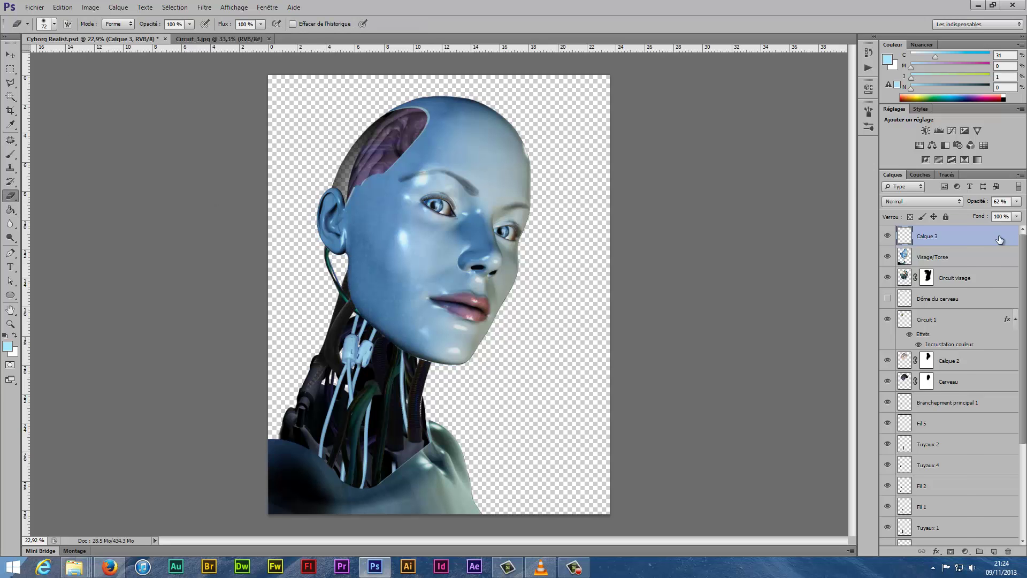
left_click(90, 7)
left_click(252, 53)
left_click_drag(148, 178, 154, 206)
left_click(284, 92)
key("ctrl+o")
Open vis.jpg, select its round screw head and bring it into the cyborg document
left_click(645, 360)
left_click(10, 69)
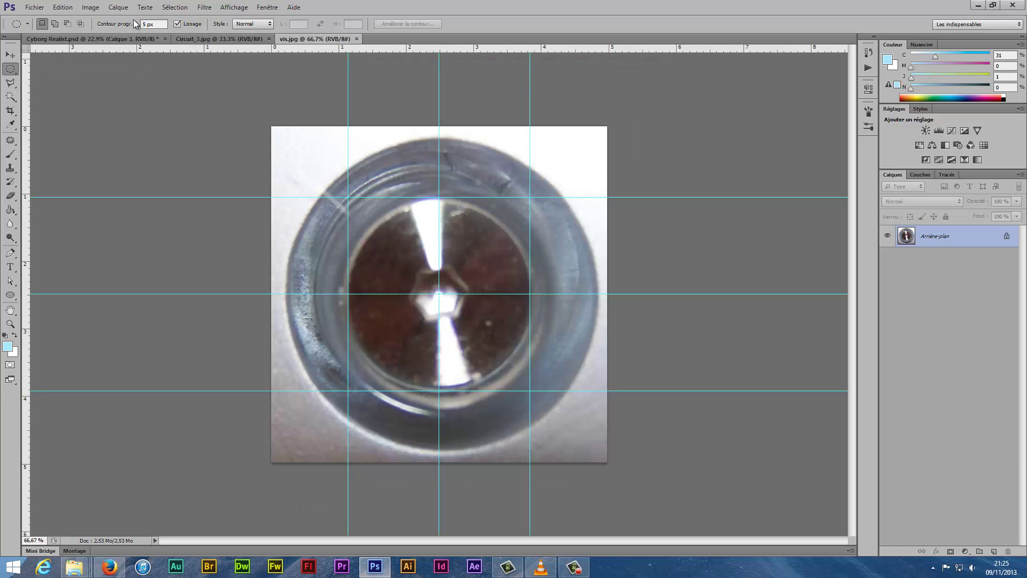
left_click_drag(348, 197, 530, 391)
key("ctrl+j")
key("v")
left_click_drag(439, 294, 379, 225)
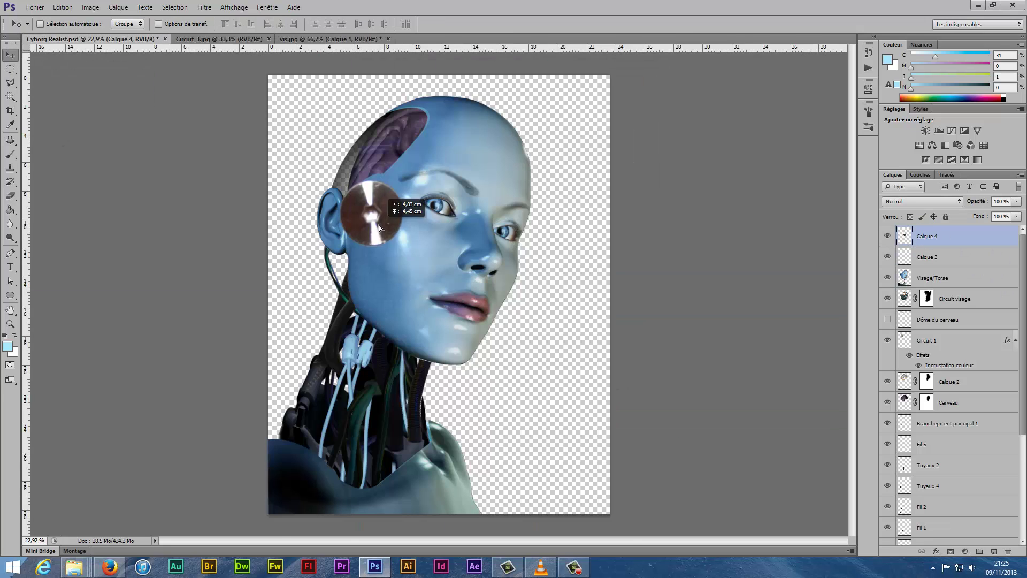
Shrink the screw head to a small disc and place it on the face panel near the ear
scroll(406, 293, "up", 3)
key("ctrl+t")
left_click_drag(322, 169, 495, 365)
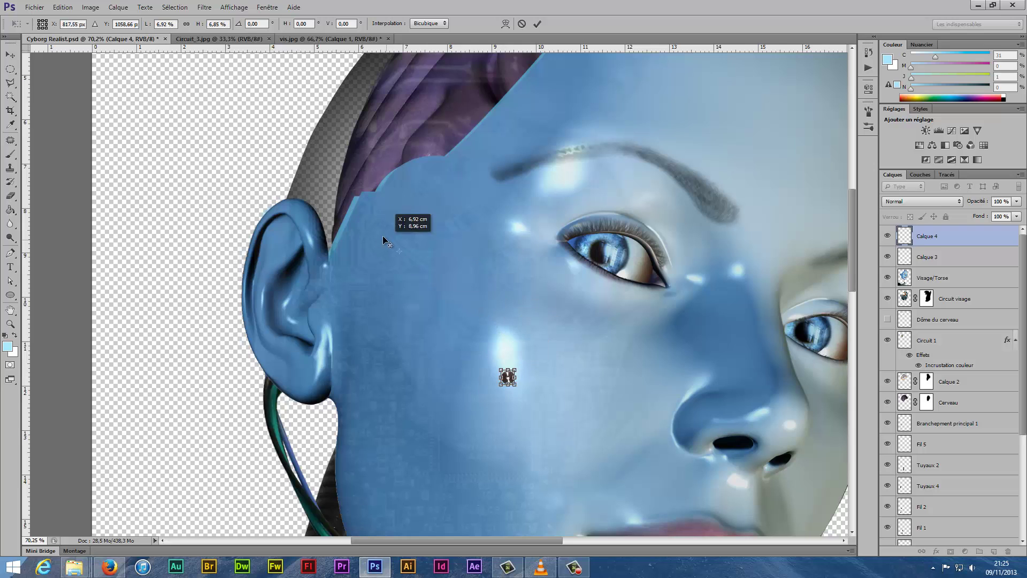
scroll(510, 380, "up", 3)
left_click_drag(496, 513, 234, 288)
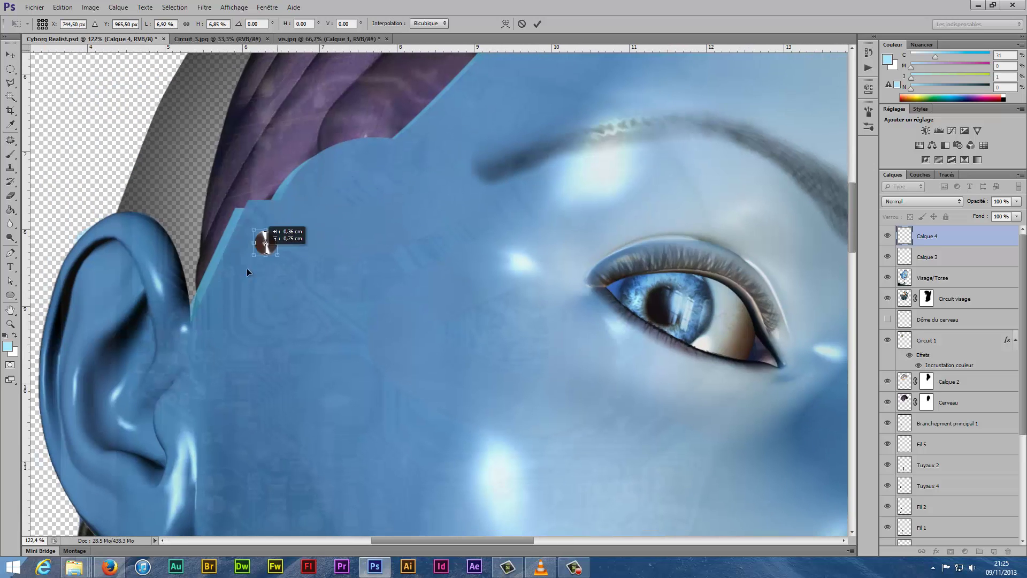
key("Return")
Add copies of the screw so three screws dot the temple area
scroll(234, 284, "down", 2)
mouse_move(229, 213)
left_mouse_down()
mouse_move(236, 446)
mouse_move(424, 68)
left_mouse_up()
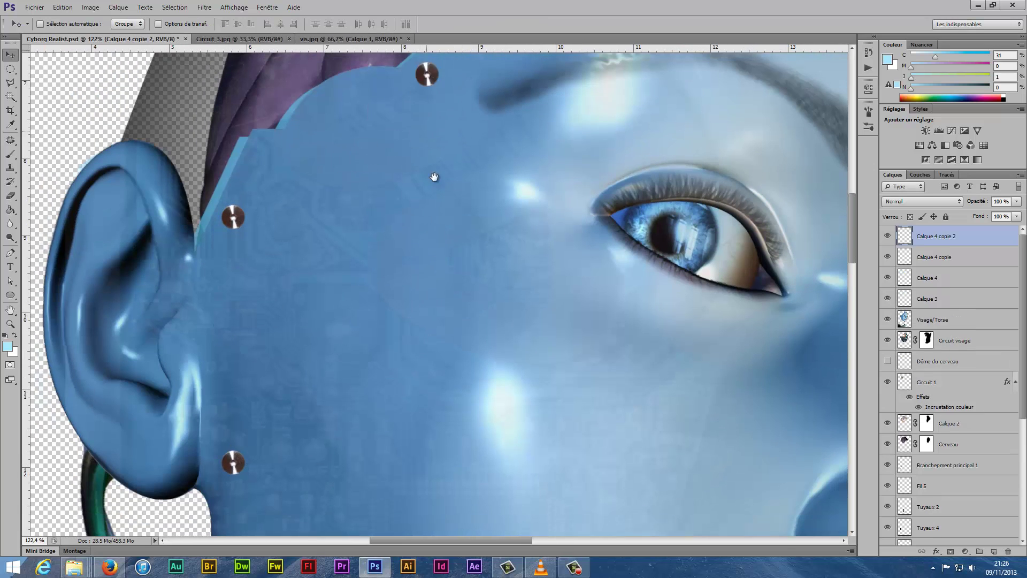
scroll(424, 68, "up", 2)
left_click_drag(424, 167, 364, 172)
scroll(374, 299, "down", 3)
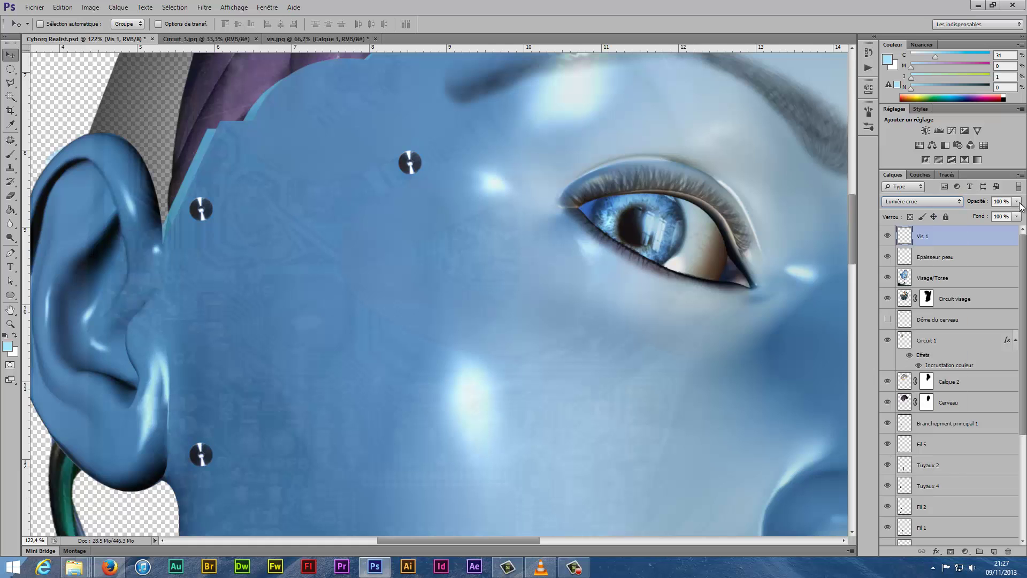
Set the screws to about 75% opacity and give them a Bevel & Emboss effect
left_click_drag(1017, 201, 1003, 216)
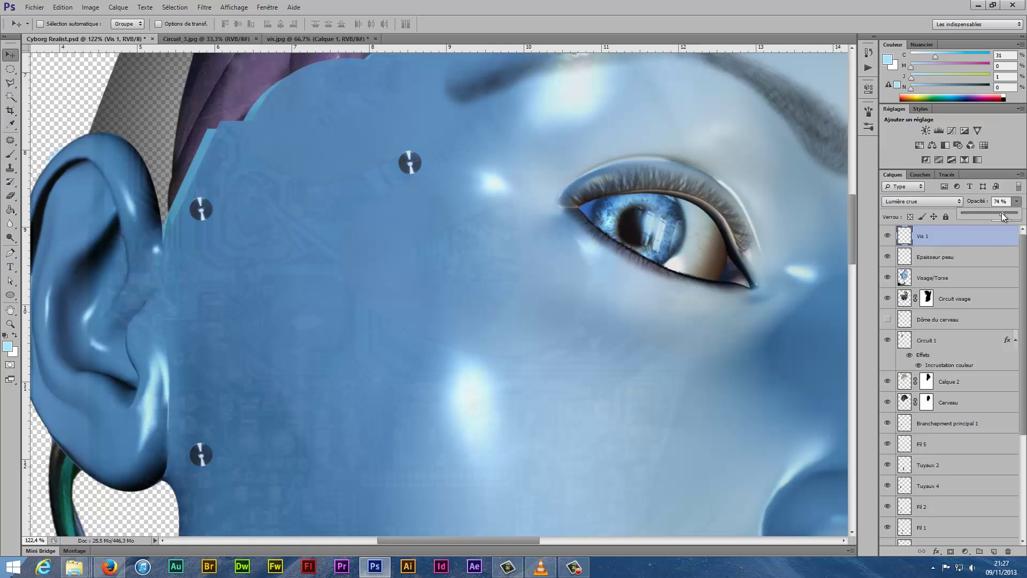
double_click(977, 232)
key("Return")
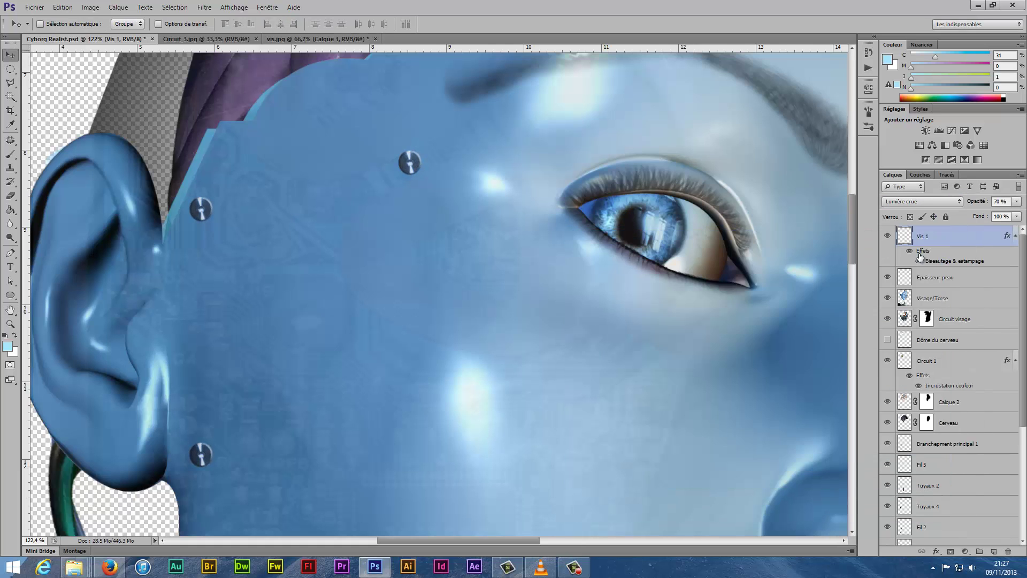
key("ctrl+0")
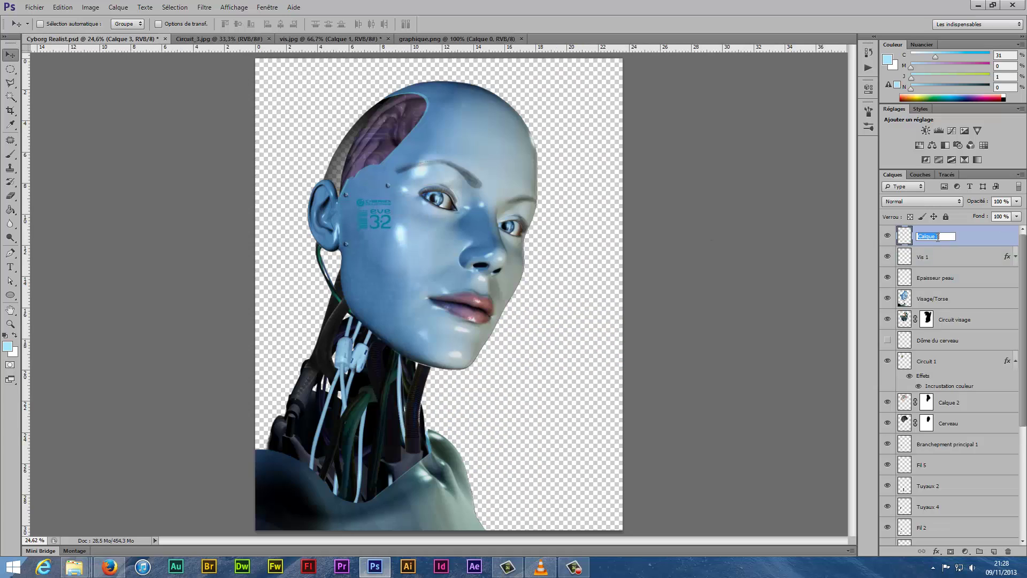
Rename the logo layer 'Logo ouvezrture crane' and set it to Multiply blend
type("Logo ouvezrture crane")
key("Return")
left_click(922, 201)
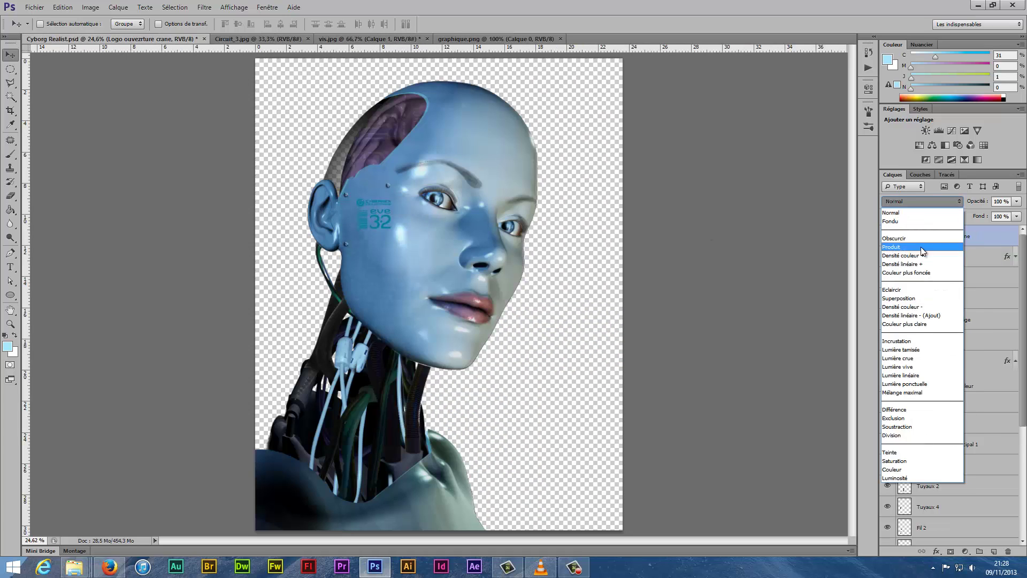
left_click(910, 230)
Apply the Spherize filter to the logo at 80% strength
left_click(205, 7)
left_click(370, 162)
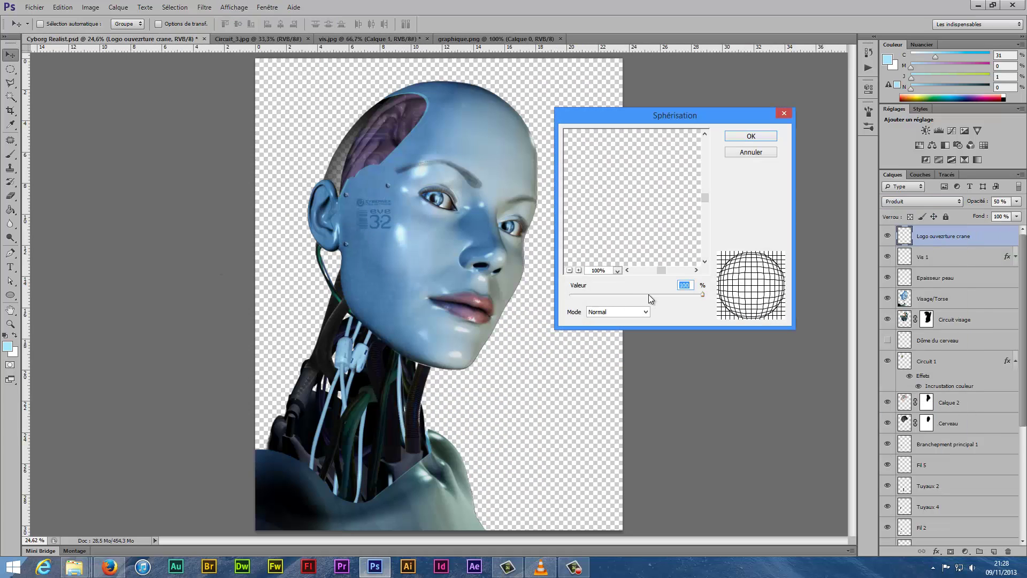
left_click_drag(701, 295, 689, 294)
key("Return")
Skew and distort the logo so it follows the cheek panel
key("ctrl+t")
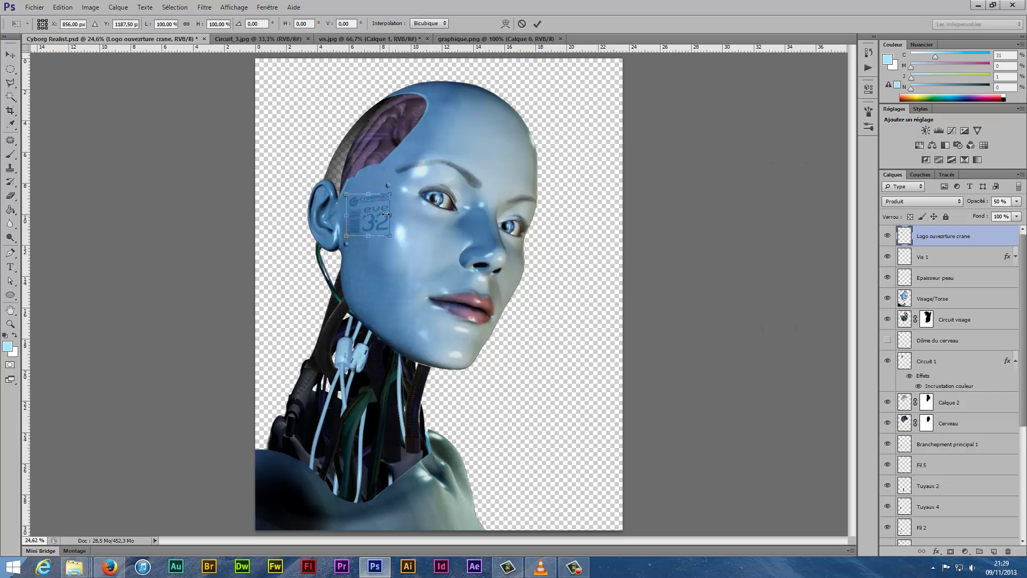
scroll(375, 214, "up", 5)
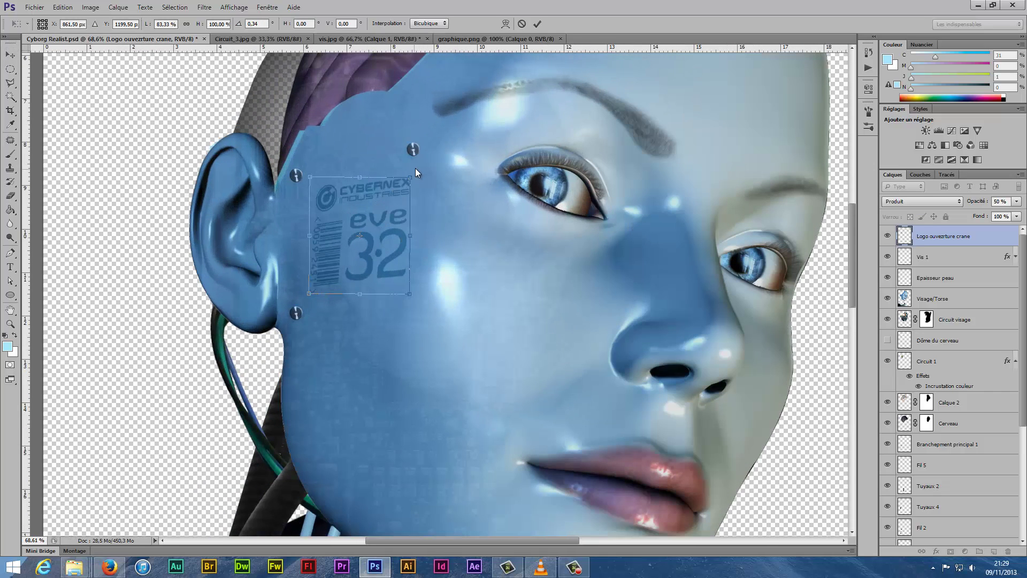
left_click_drag(409, 184, 408, 172)
left_click_drag(309, 300, 308, 312)
left_click_drag(305, 182, 305, 157)
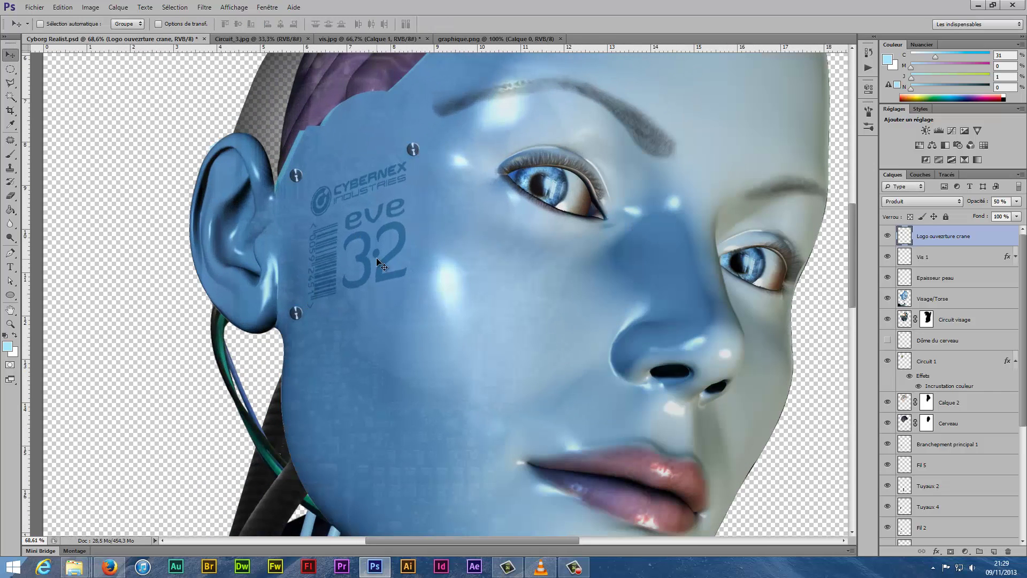
left_click_drag(415, 241, 405, 233)
key("Return")
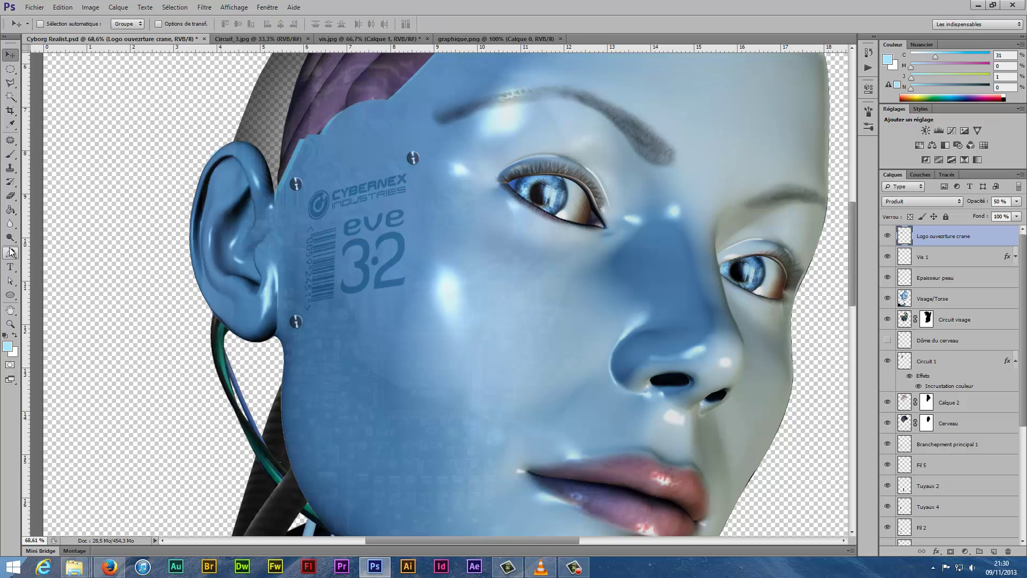
Outline a four-point plate around the logo and fill it white on a new layer
key("p")
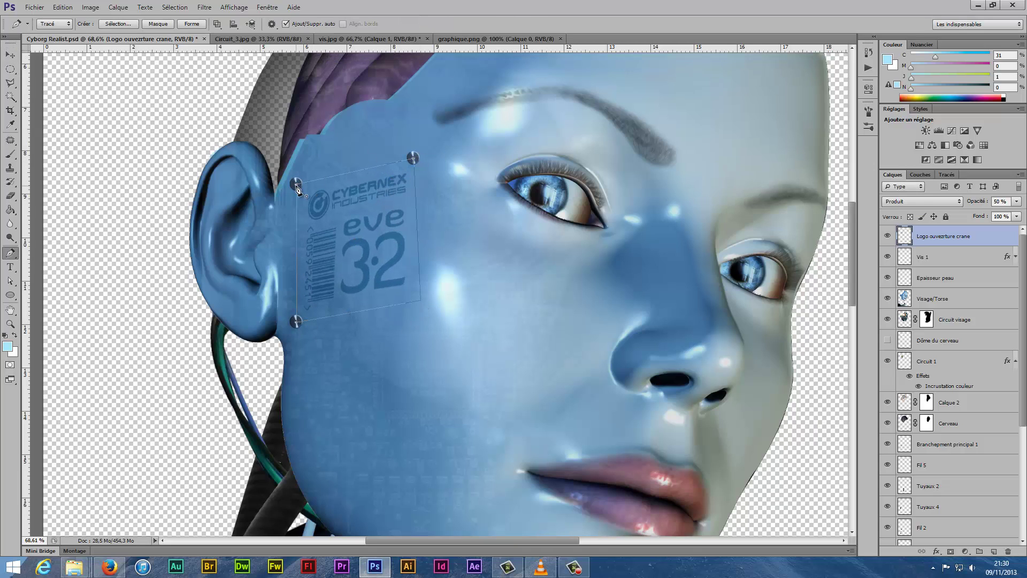
left_click(296, 186)
key("ctrl+Return")
left_click(937, 277)
key("ctrl+shift+alt+n")
key("g")
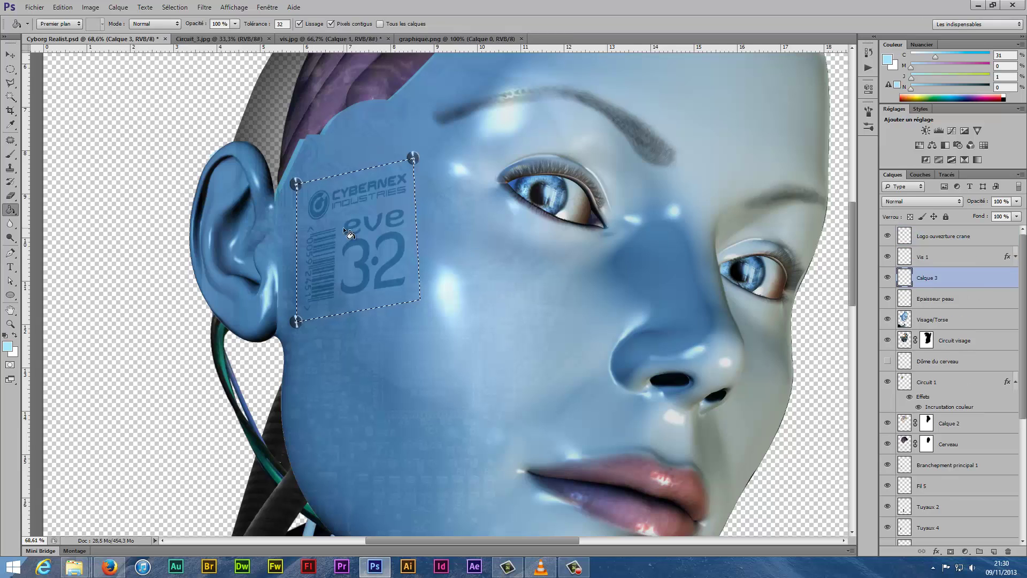
key("x")
left_click(365, 226)
Give the plate low opacity and Incrustation blend, and rename it 'Trape d'ouverture crane'
left_click_drag(1017, 202, 965, 212)
left_click(921, 202)
left_click(921, 332)
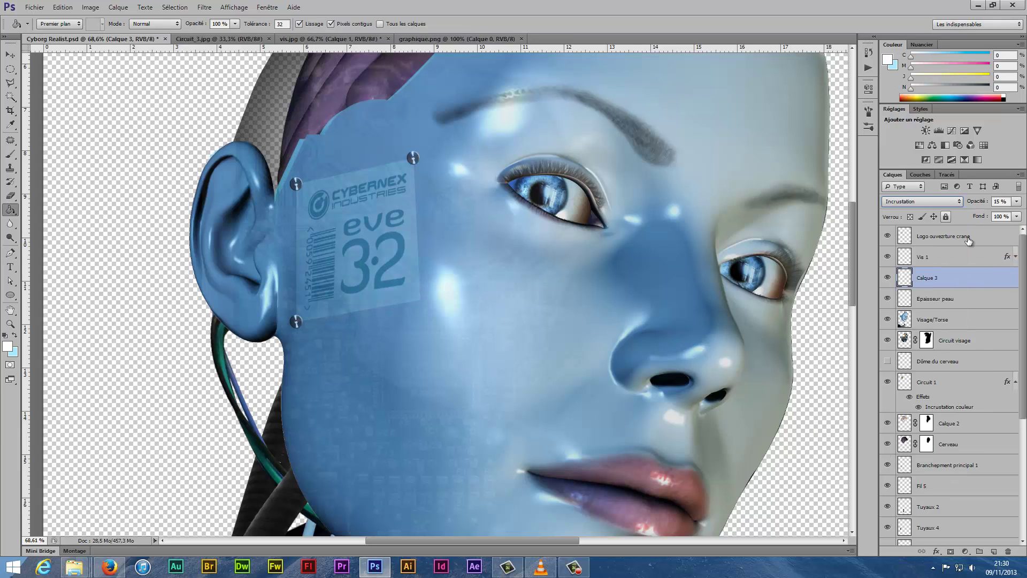
left_click(936, 277)
type("Trappe d'ouverture crane")
key("Return")
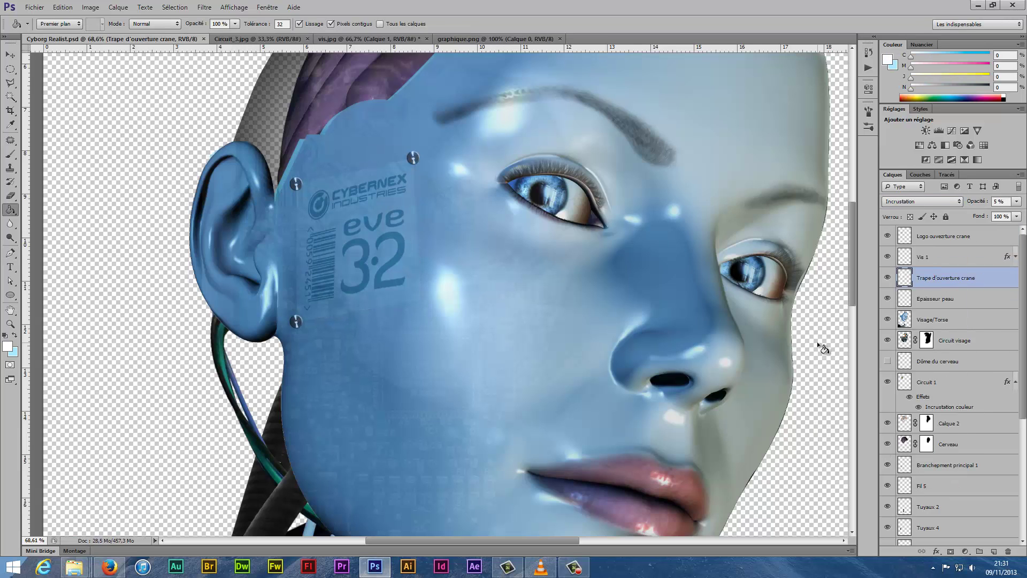
key("v")
Save the document as Cyborg 1
key("ctrl+shift+s")
type("Cyborg 1")
key("Return")
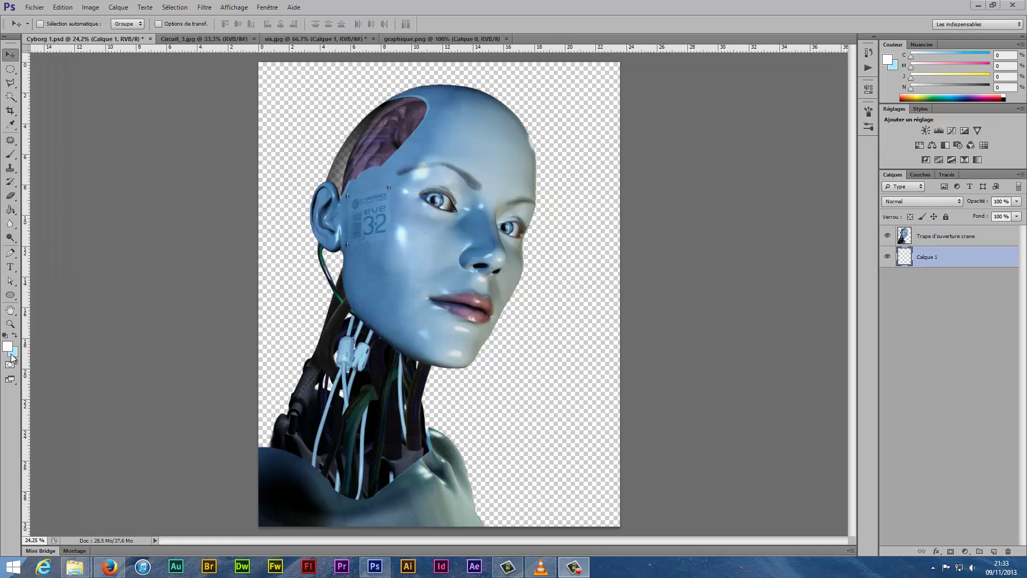
Fill the background with a vertical light-to-deep blue gradient
left_click(7, 347)
left_click(18, 353)
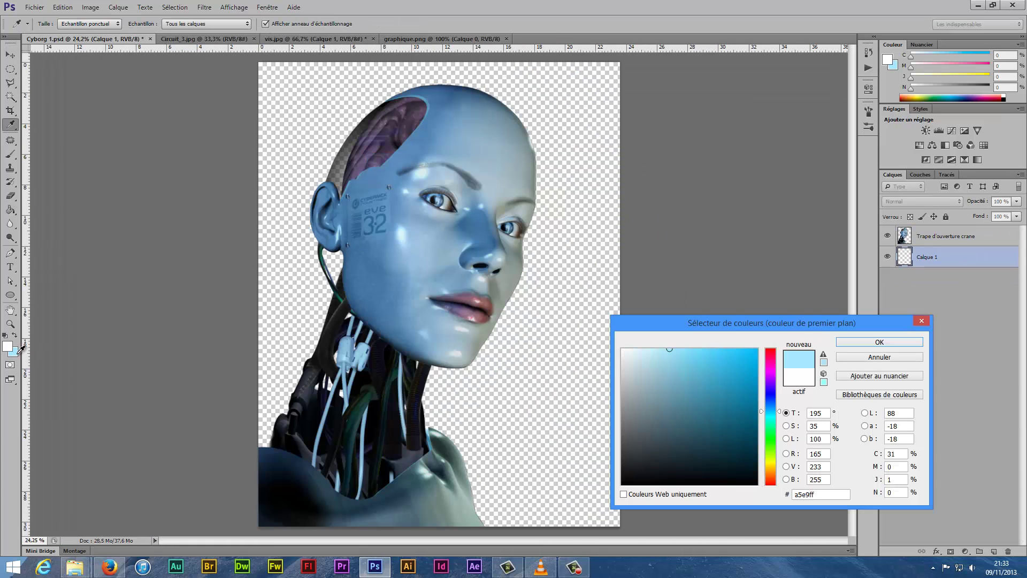
left_click(880, 342)
left_click(7, 347)
left_click(880, 342)
key("g")
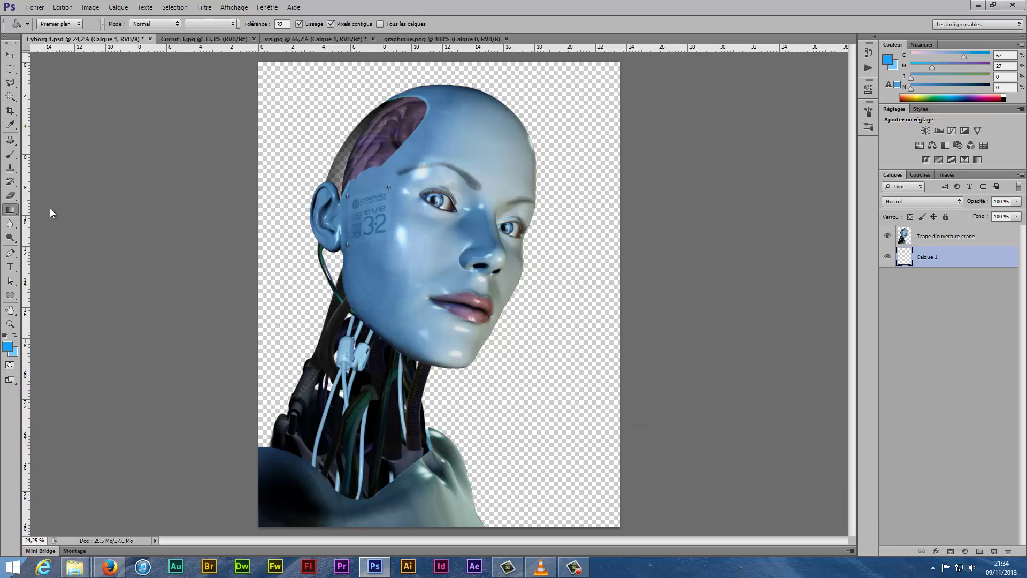
left_click_drag(569, 64, 561, 486)
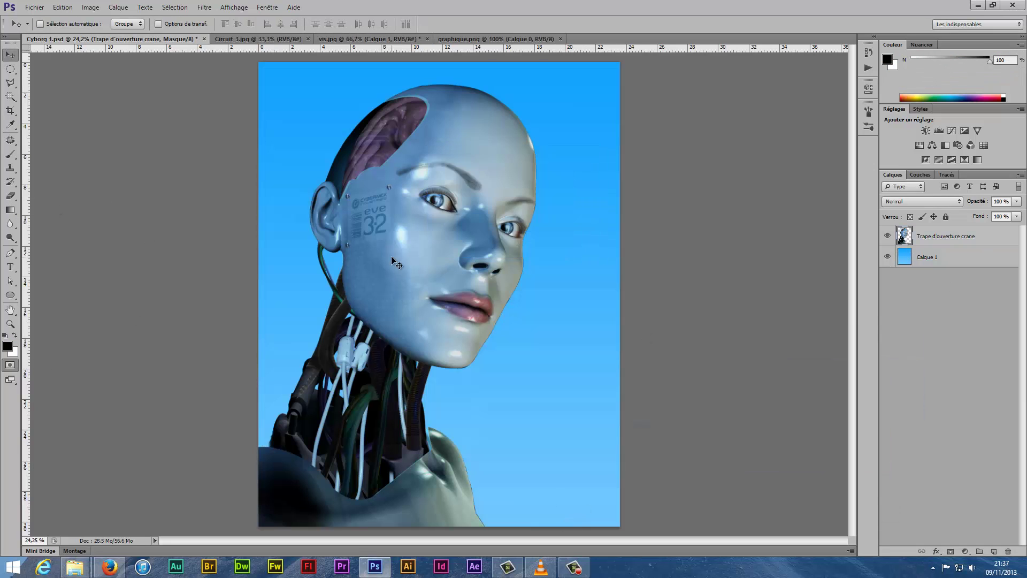
Paint a Quick Mask band along the head, face, ear and neck outline
key("b")
key("q")
left_click_drag(396, 85, 482, 525)
left_click_drag(375, 91, 262, 471)
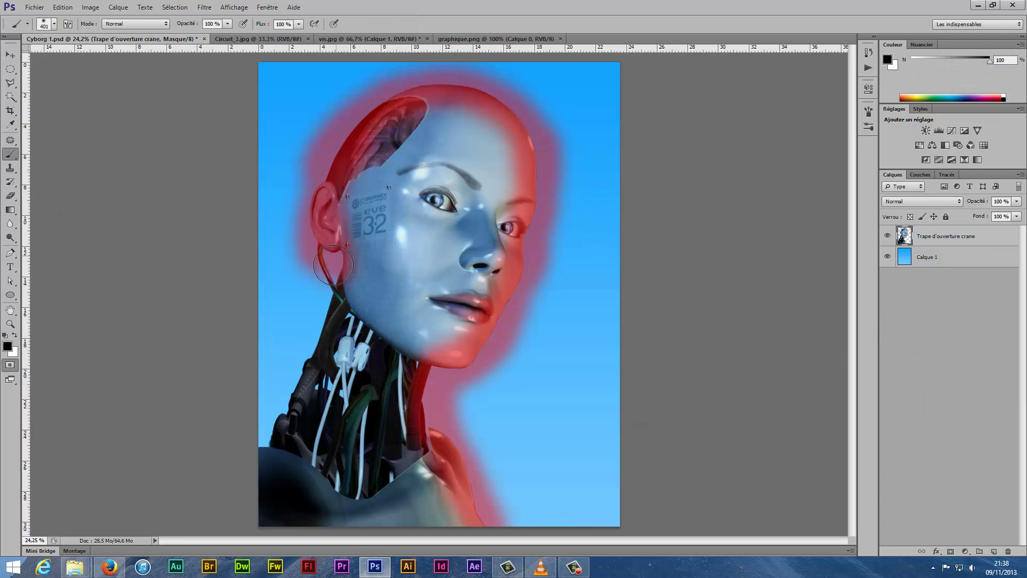
left_click(9, 366)
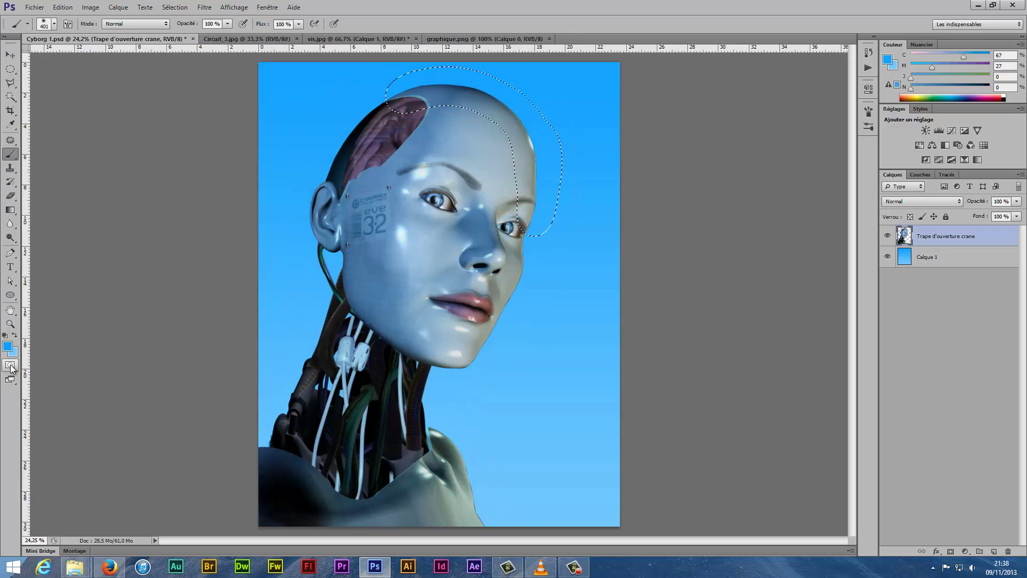
right_click(371, 218)
mouse_move(365, 132)
left_mouse_down()
mouse_move(508, 115)
mouse_move(467, 368)
left_mouse_up()
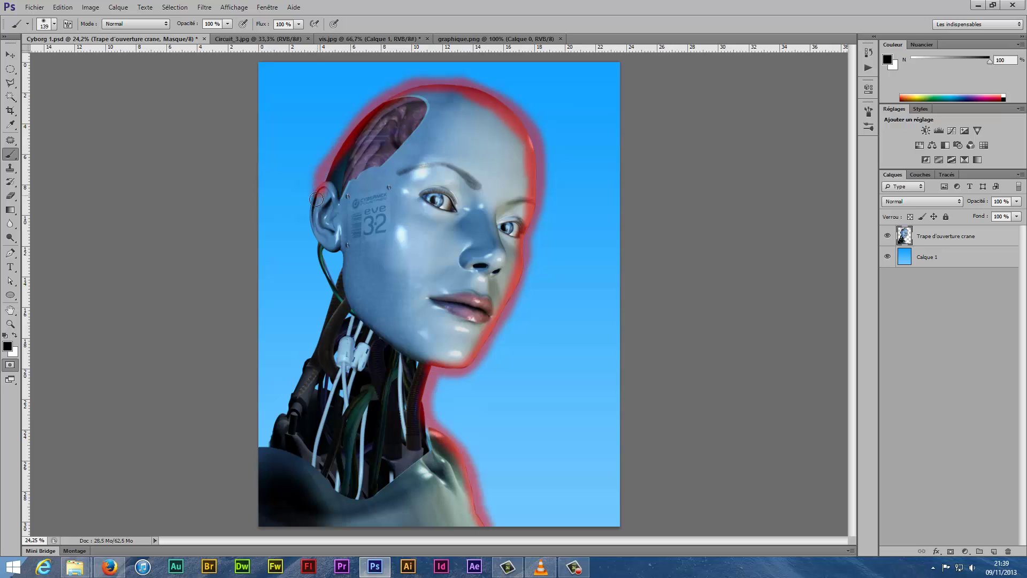
left_click_drag(316, 199, 289, 401)
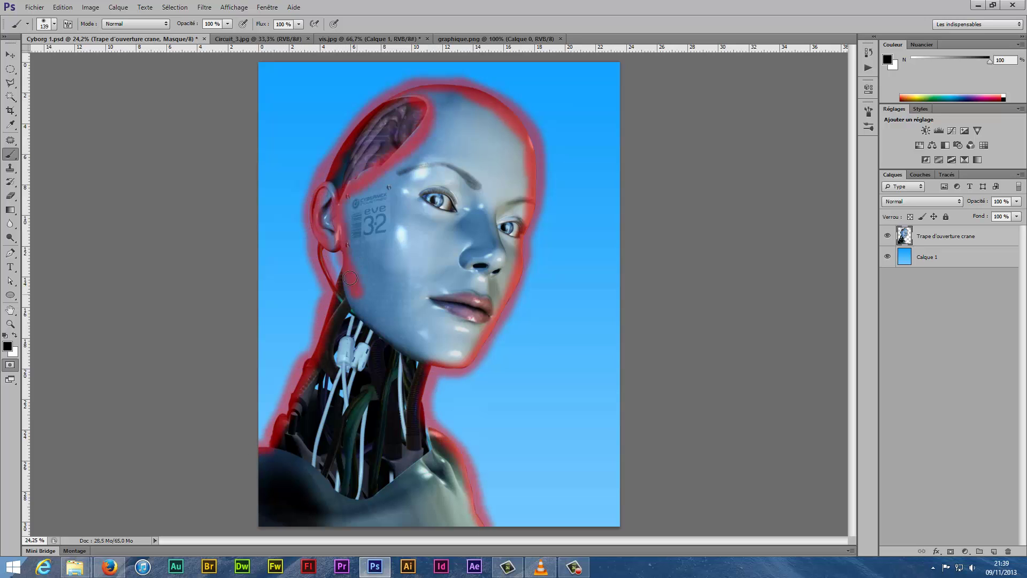
Turn the mask band into a selection and apply a 2.7 px Gaussian Blur to the outline
key("e")
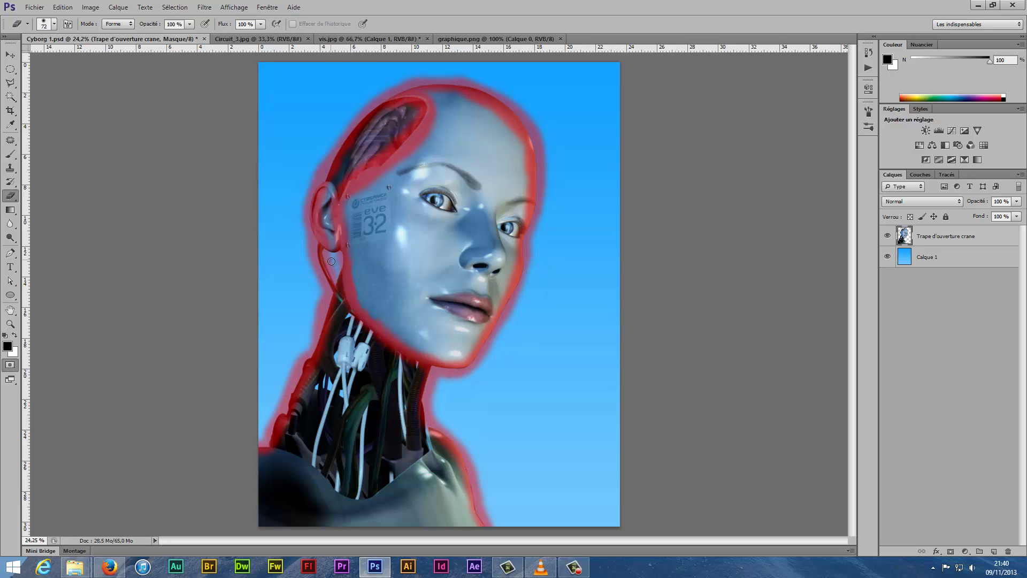
key("q")
left_click(204, 7)
left_click(375, 155)
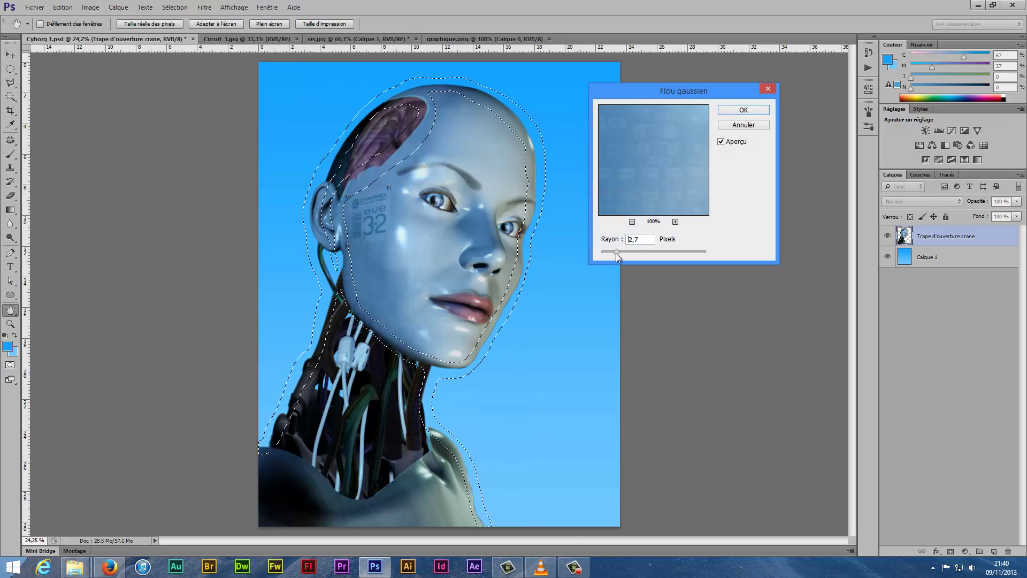
left_click(744, 110)
key("ctrl+d")
Show the grid and set its spacing to 100 pixels
left_click(233, 7)
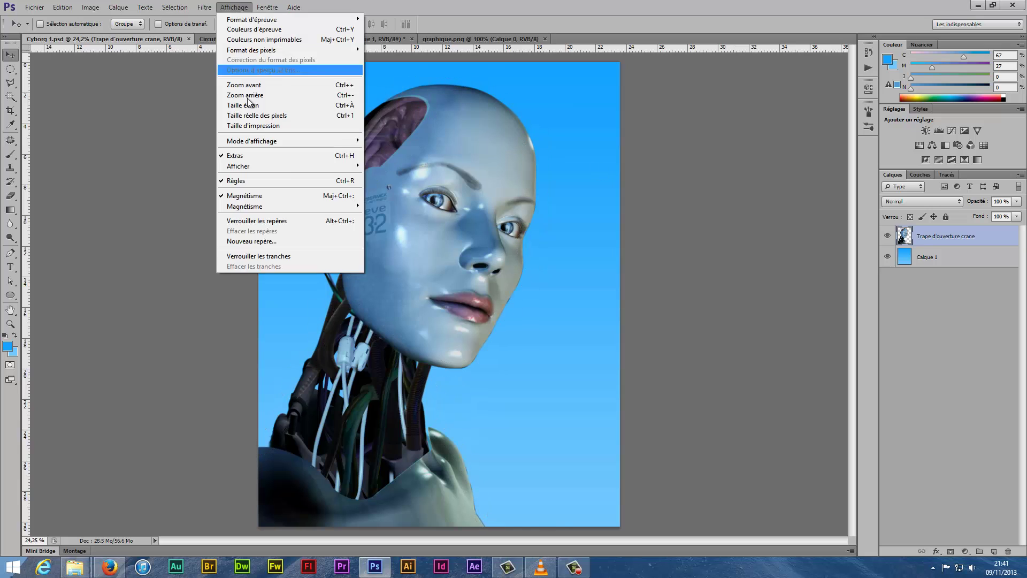
left_click(385, 186)
left_click(63, 7)
left_click(262, 466)
left_click(638, 201)
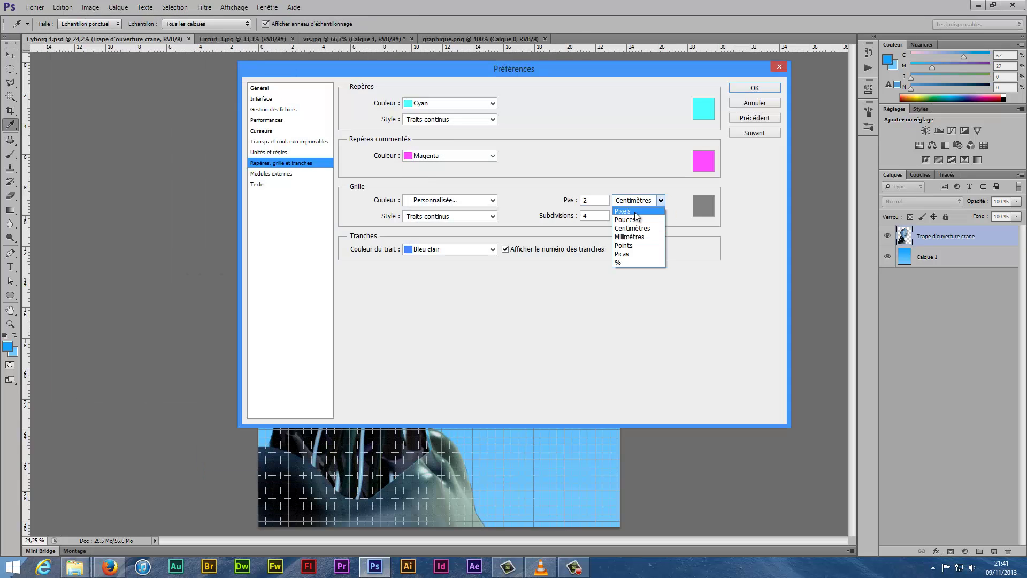
double_click(594, 200)
type("100")
left_click(755, 87)
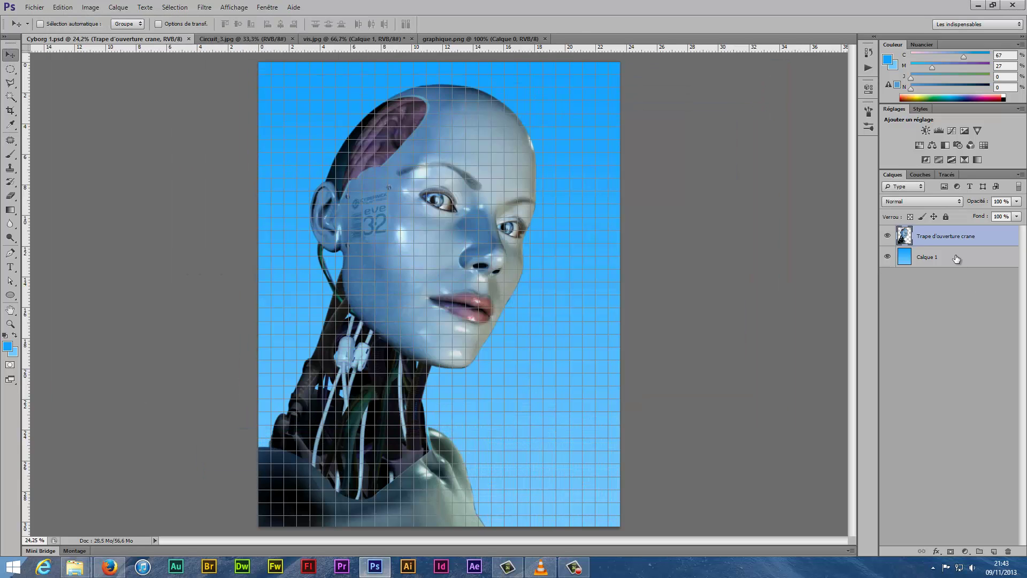
On a new layer, build a black-and-white L-strip tile from one grid cell
key("ctrl+shift+alt+n")
key("g")
key("d")
left_click(390, 195)
scroll(236, 167, "up", 5)
key("m")
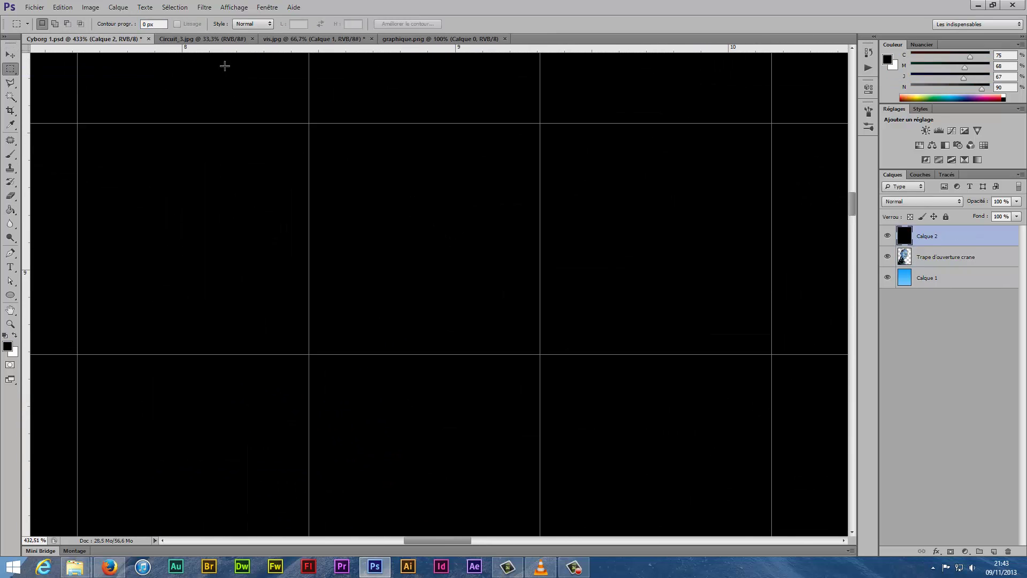
key("alt+BackSpace")
key("x")
key("Right")
key("Right")
key("Down")
key("Down")
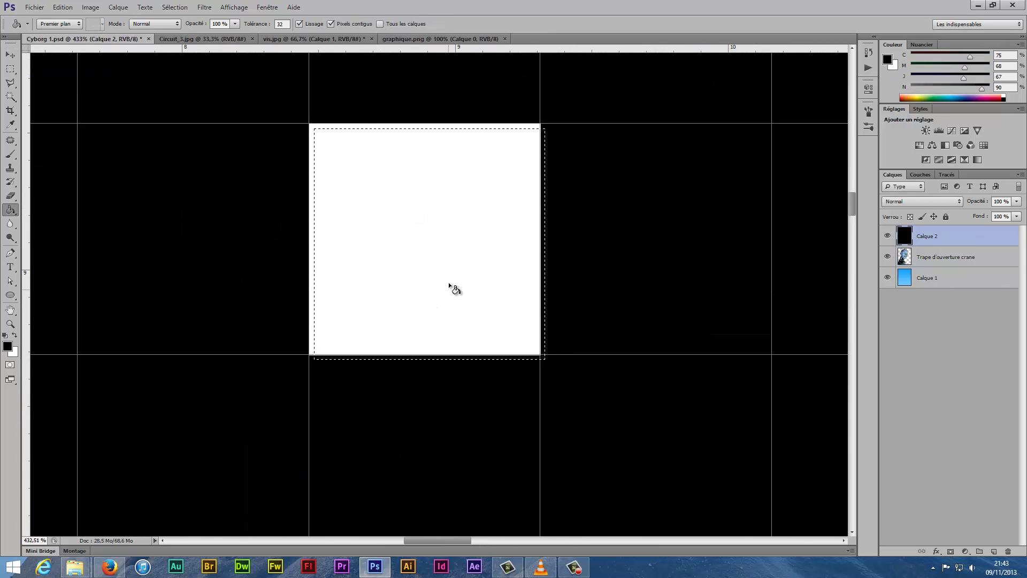
key("alt+BackSpace")
Define the L-strip tile as a pattern and delete the tile layer
left_click(63, 7)
left_click(85, 269)
key("Return")
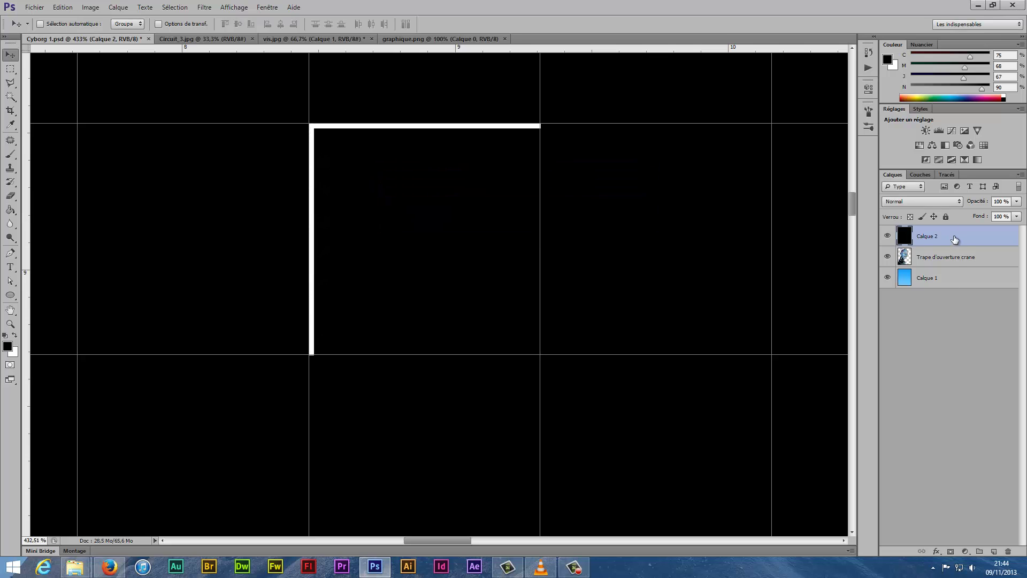
key("Delete")
key("Return")
key("ctrl+0")
Fill a new empty layer with the grid tile pattern
key("ctrl+shift+alt+n")
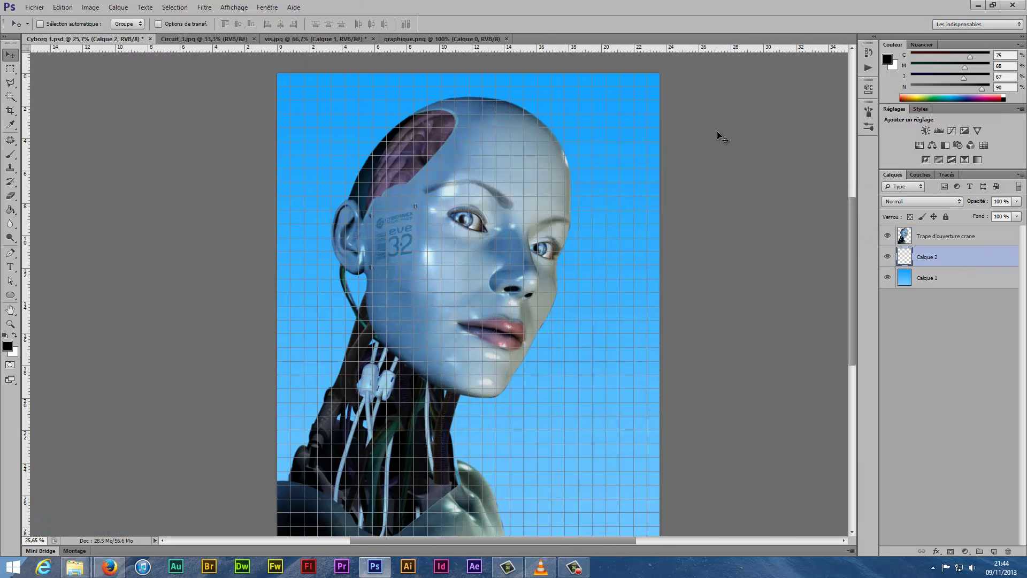
left_click(63, 7)
left_click(85, 153)
left_click(498, 176)
left_click(539, 193)
left_click(562, 213)
left_click(581, 168)
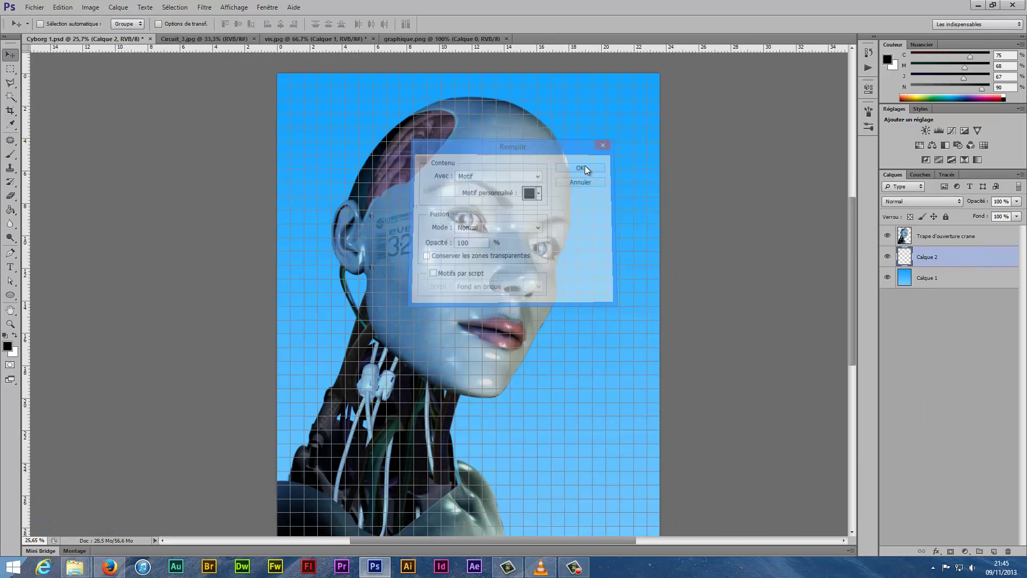
Set the grid layer to Superposition (Overlay) blend at 40% opacity and name it Grille
left_click(922, 202)
left_click(908, 242)
left_click_drag(1017, 201, 983, 214)
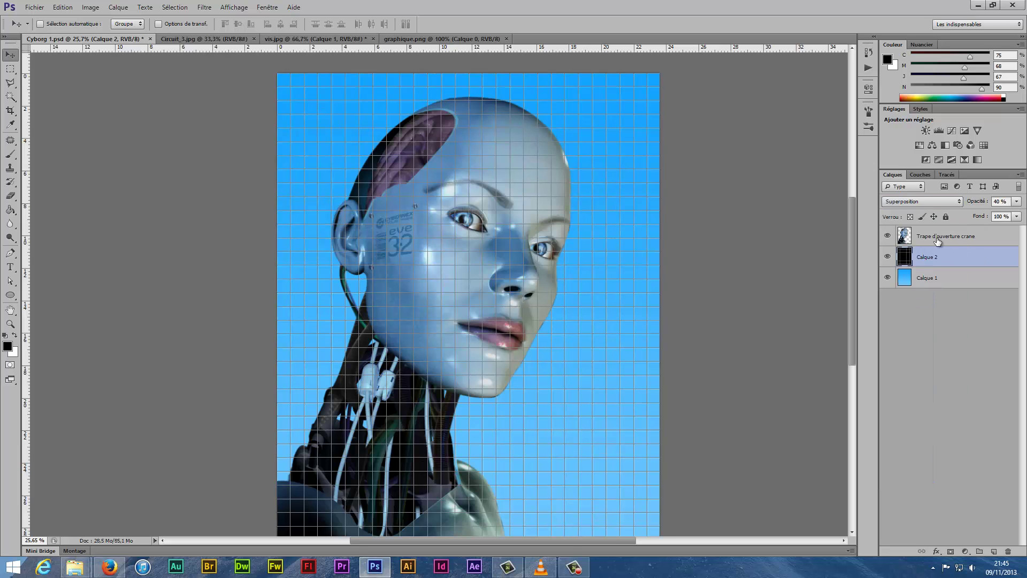
double_click(928, 256)
type("Grille")
key("Return")
key("ctrl+o")
Drag the vertical Logo.png onto the poster's right side
double_click(492, 160)
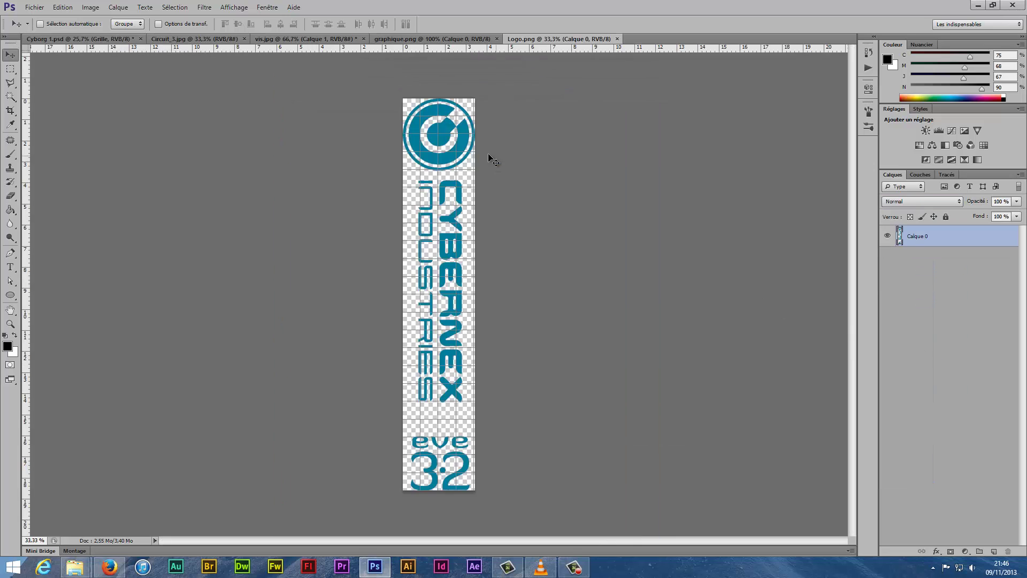
left_click_drag(492, 160, 604, 241)
left_click(942, 239)
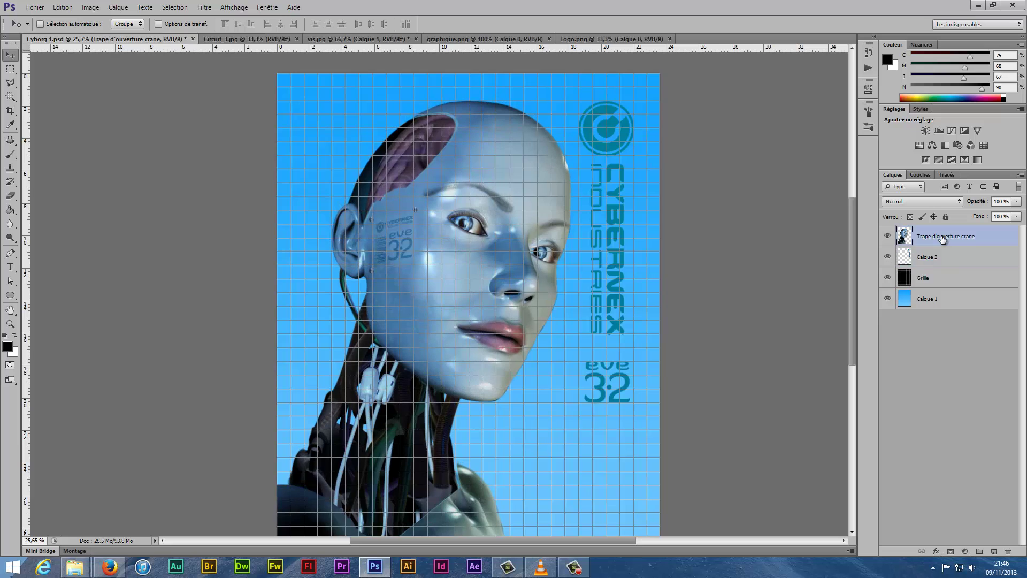
scroll(614, 279, "up", 3)
Name the logo layer 'Logo next Cyborg' and add a layer named 'Contour'
double_click(928, 256)
type("Logo next C")
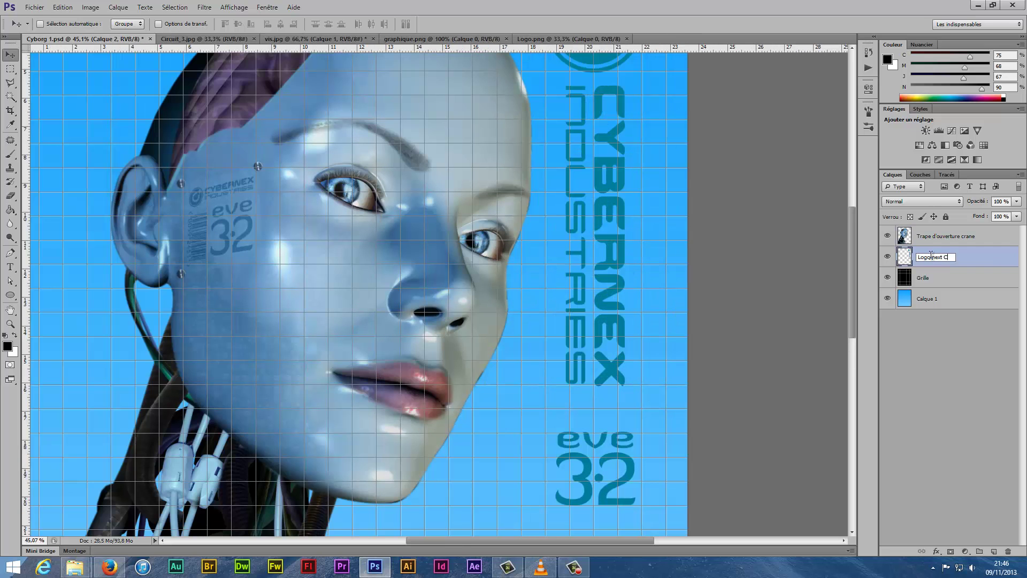
type("yborg")
key("Return")
scroll(375, 289, "up", 2)
type("Contour")
scroll(564, 232, "up", 5)
key("p")
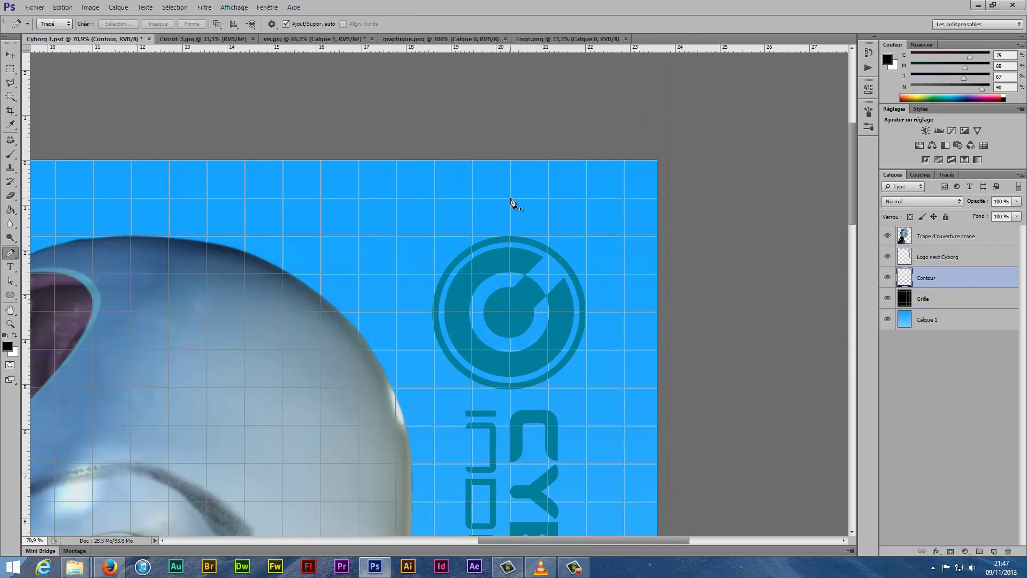
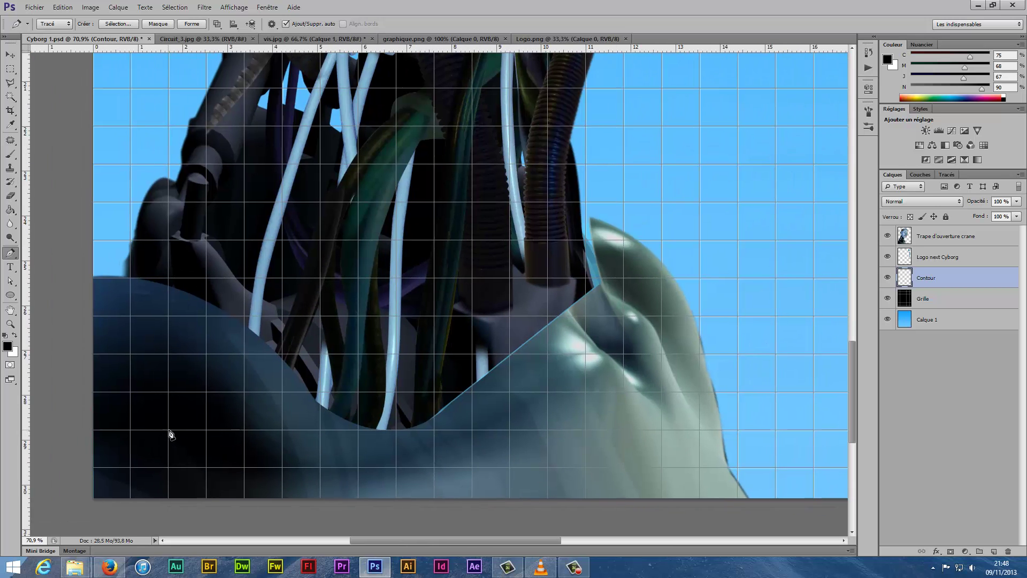
Make white the brush colour and stroke the rounded pen path around the poster
key("ctrl+0")
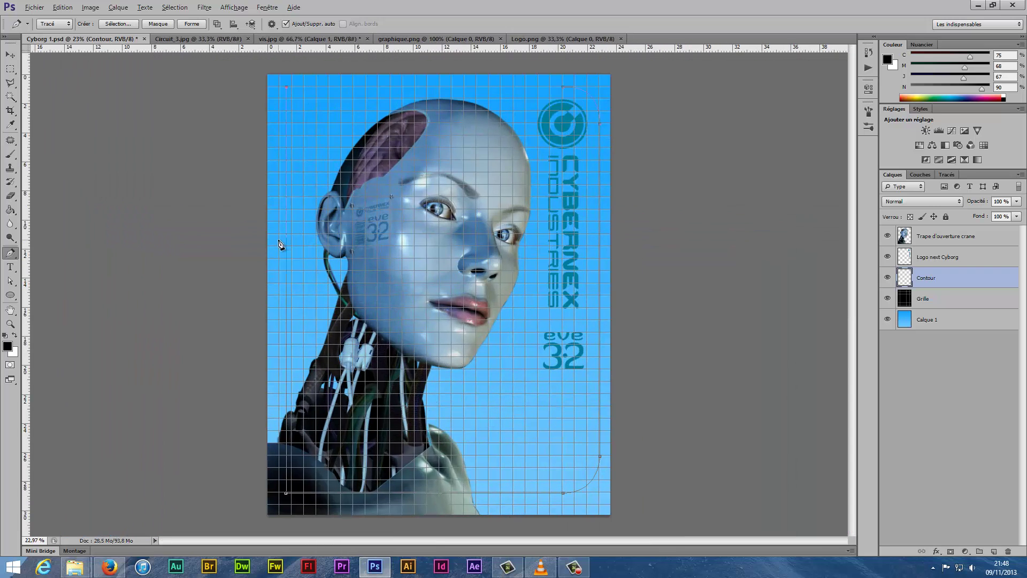
key("b")
right_click(387, 87)
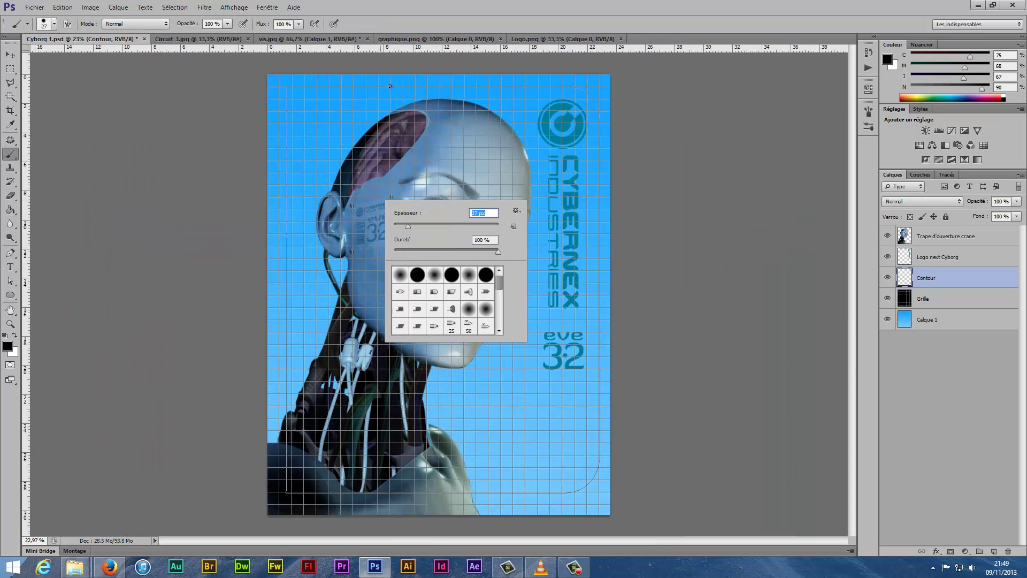
key("Return")
key("p")
right_click(515, 193)
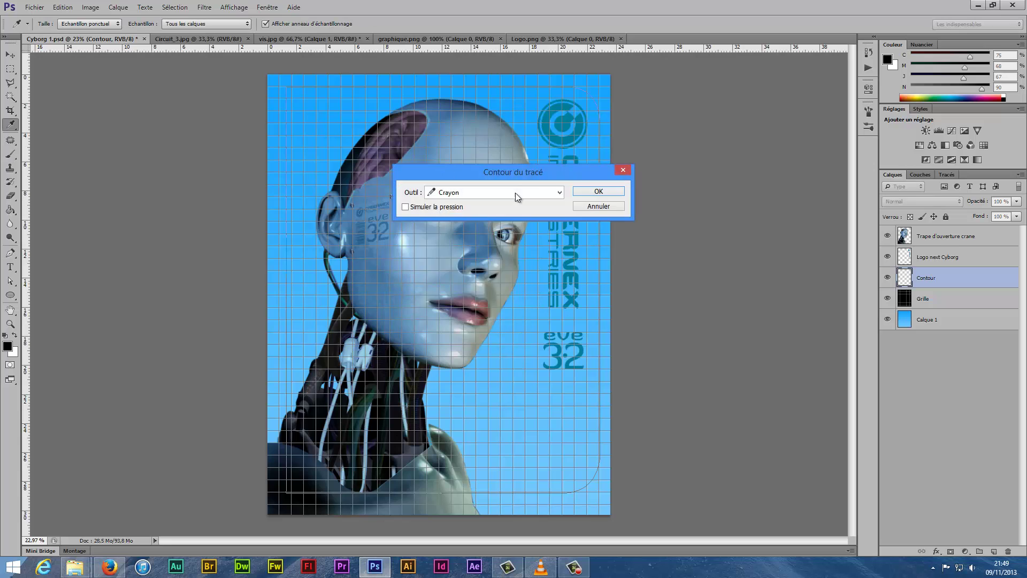
key("Return")
key("ctrl+z")
key("x")
key("b")
Thin the brush and re-stroke the rounded path with a thinner white line
right_click(412, 120)
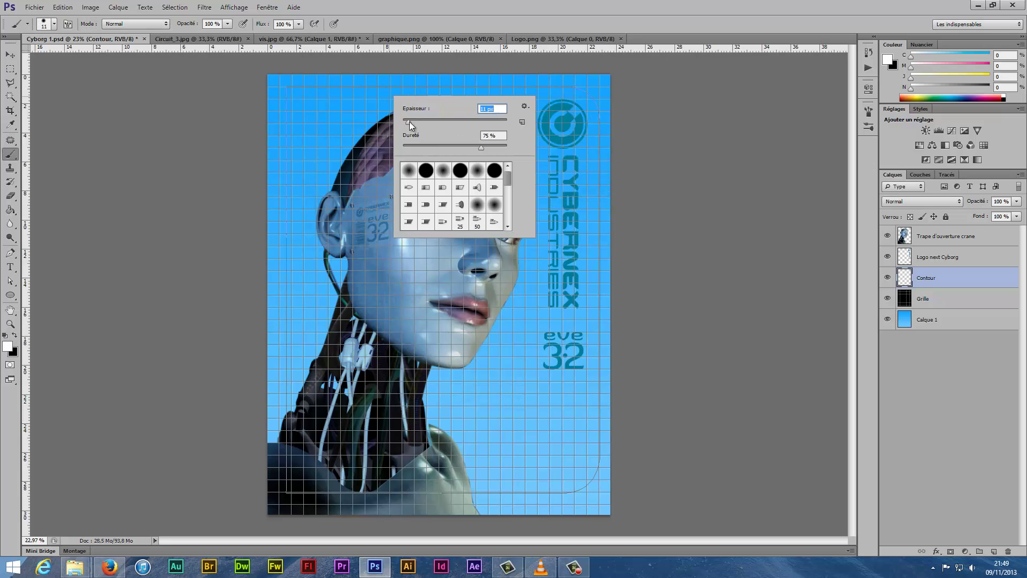
key("p")
right_click(456, 179)
left_click(459, 176)
key("Return")
key("ctrl+z")
key("b")
right_click(429, 184)
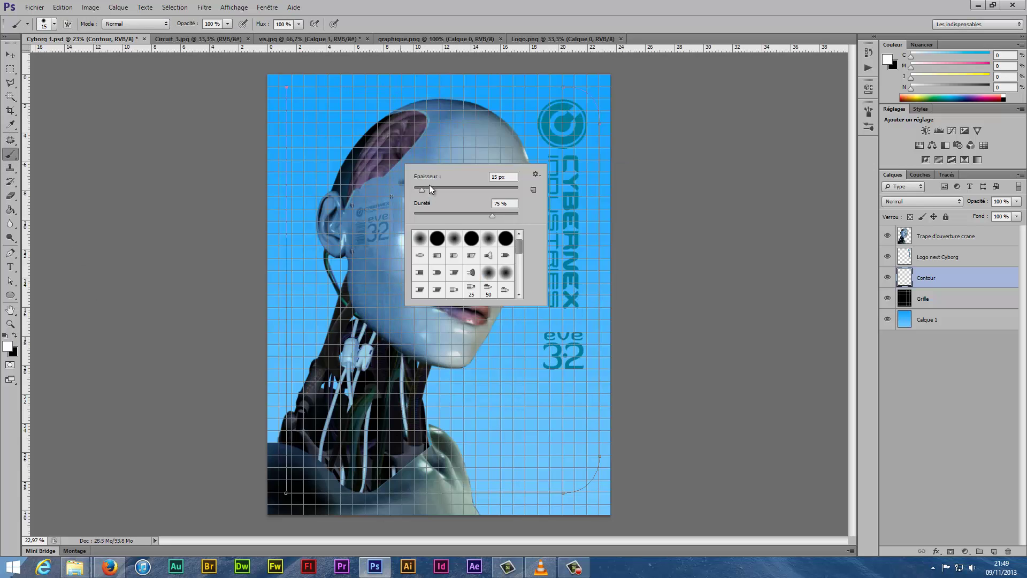
key("Return")
key("p")
key("Return")
Hide the pixel grid via Affichage > Afficher and redo the white path stroke
left_click(234, 7)
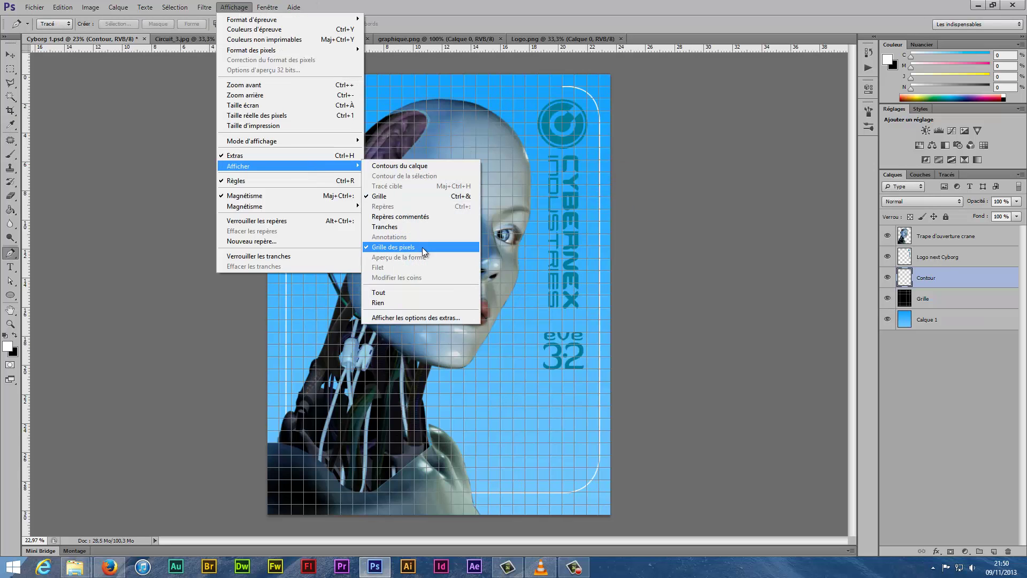
left_click(422, 247)
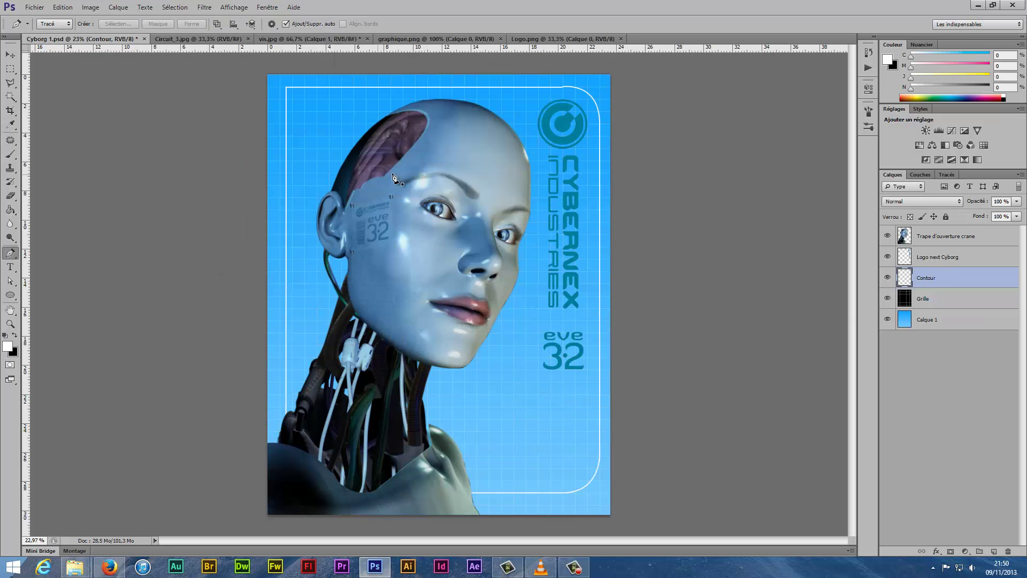
scroll(566, 87, "up", 3)
key("ctrl+z")
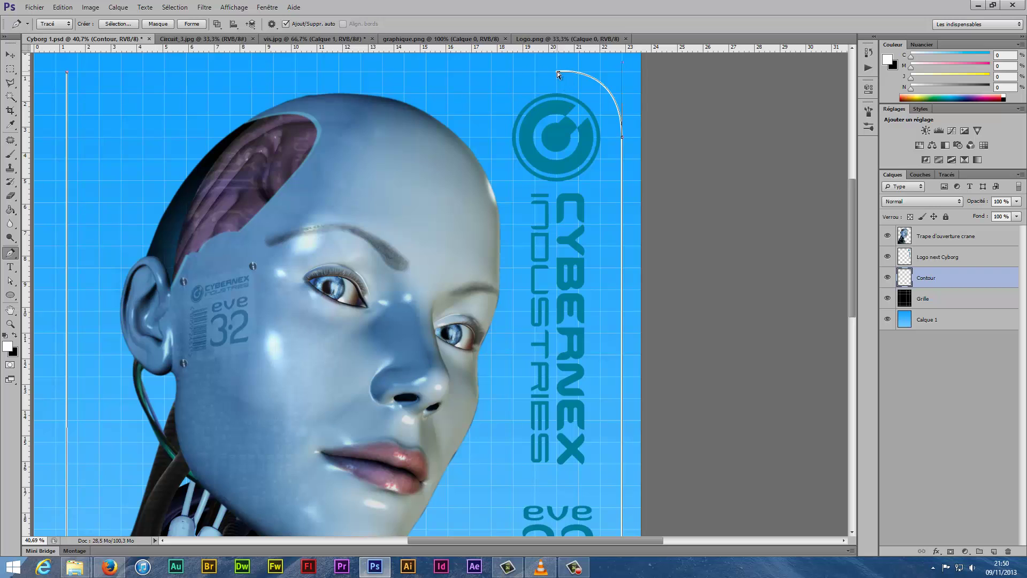
key("Return")
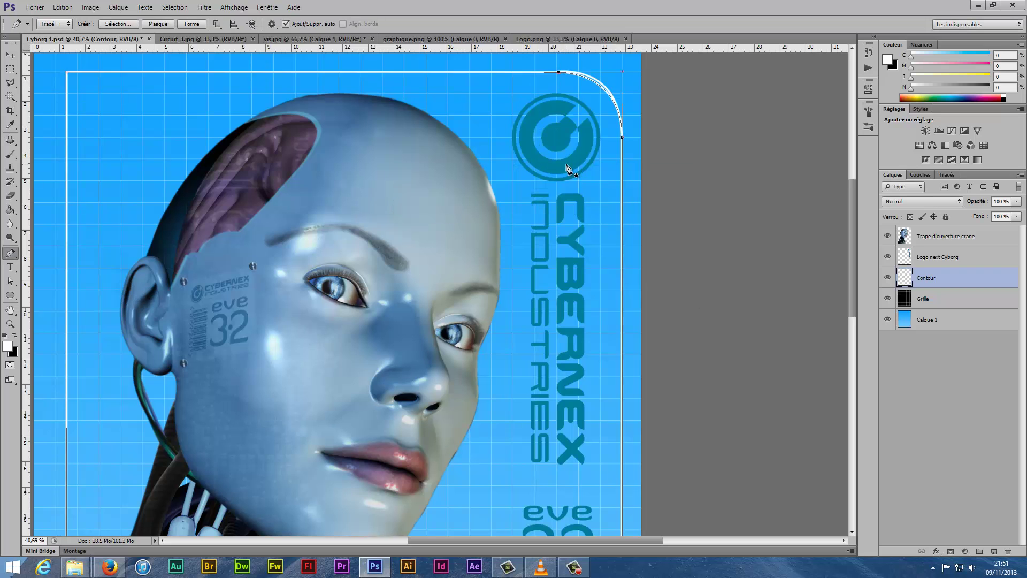
Erase the doubled stroke at the top-right corner with a small eraser
scroll(615, 86, "up", 3)
scroll(607, 96, "up", 2)
key("e")
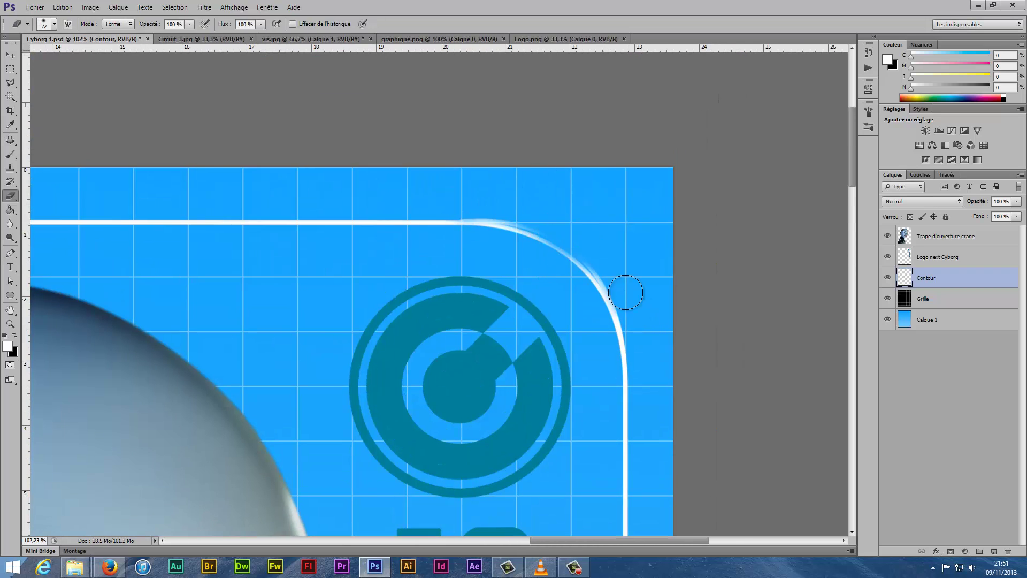
scroll(626, 291, "up", 4)
right_click(562, 271)
left_click_drag(488, 270, 535, 306)
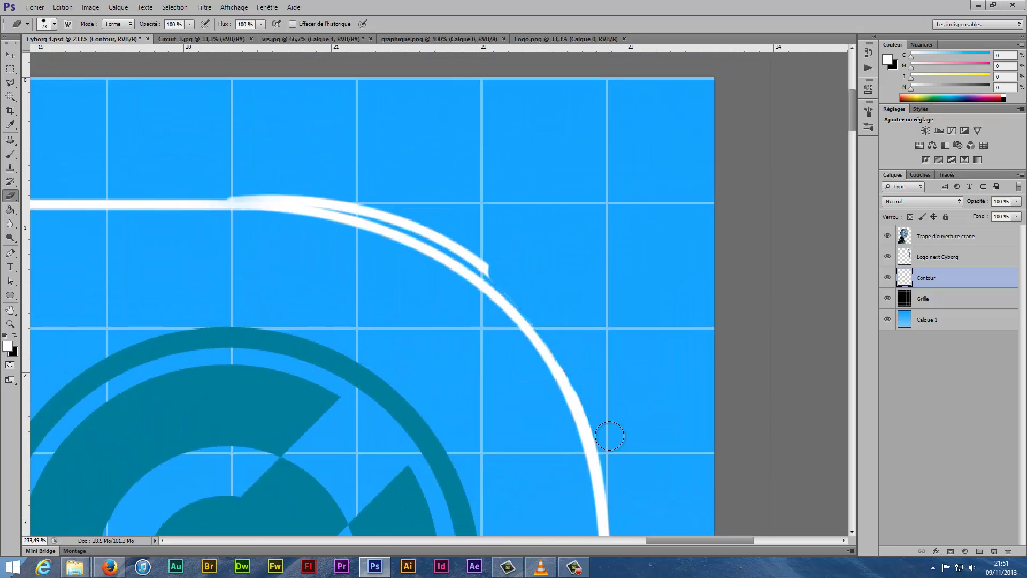
left_click_drag(471, 252, 495, 298)
Resize the eraser and wipe out the remaining upper stroke fragment
scroll(479, 184, "up", 4)
right_click(495, 294)
key("Return")
mouse_move(73, 207)
left_mouse_down()
mouse_move(202, 230)
mouse_move(423, 316)
left_mouse_up()
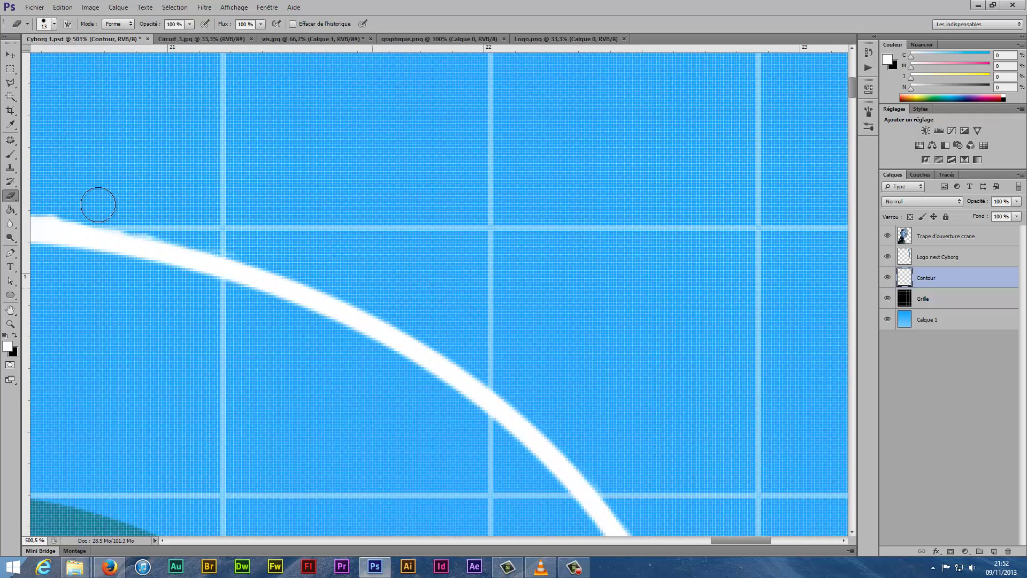
scroll(140, 214, "left", 3)
scroll(303, 245, "down", 3)
scroll(303, 245, "down", 5)
Draw a rounded Pen path around the eve 32 block
scroll(303, 244, "down", 3)
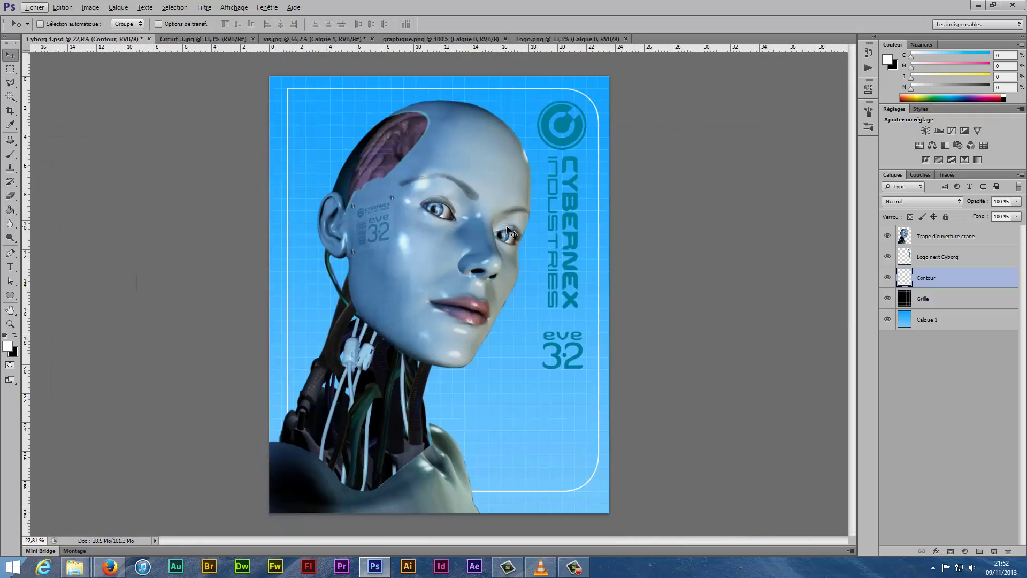
key("p")
scroll(684, 402, "up", 3)
left_click(681, 395)
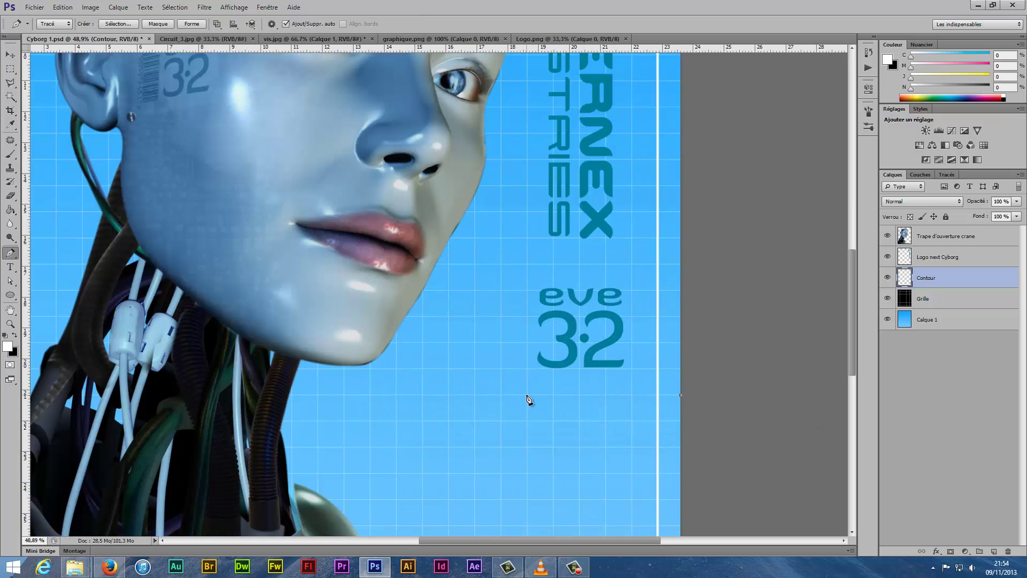
left_click_drag(476, 369, 475, 363)
scroll(475, 364, "up", 3)
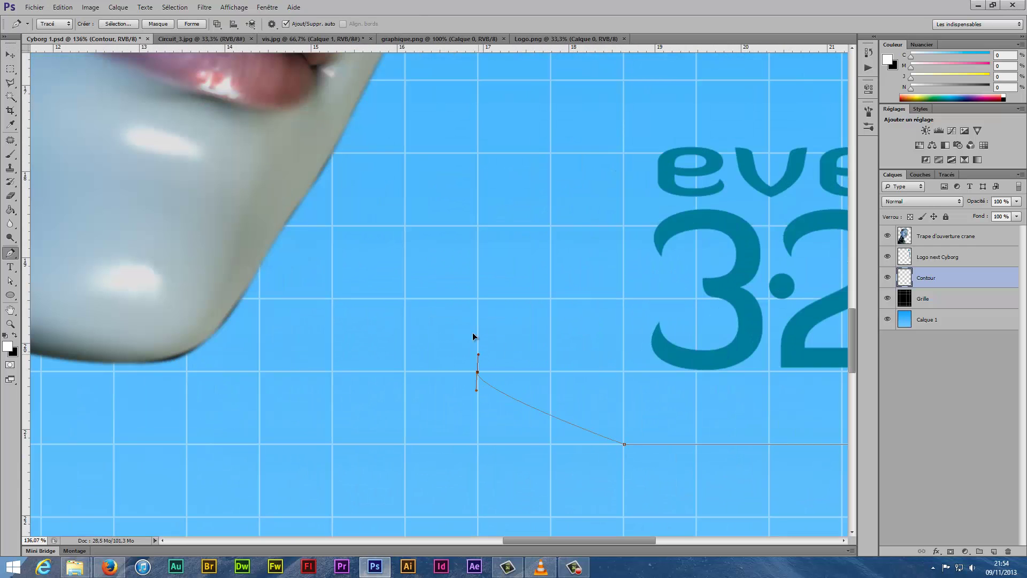
scroll(477, 372, "down", 3)
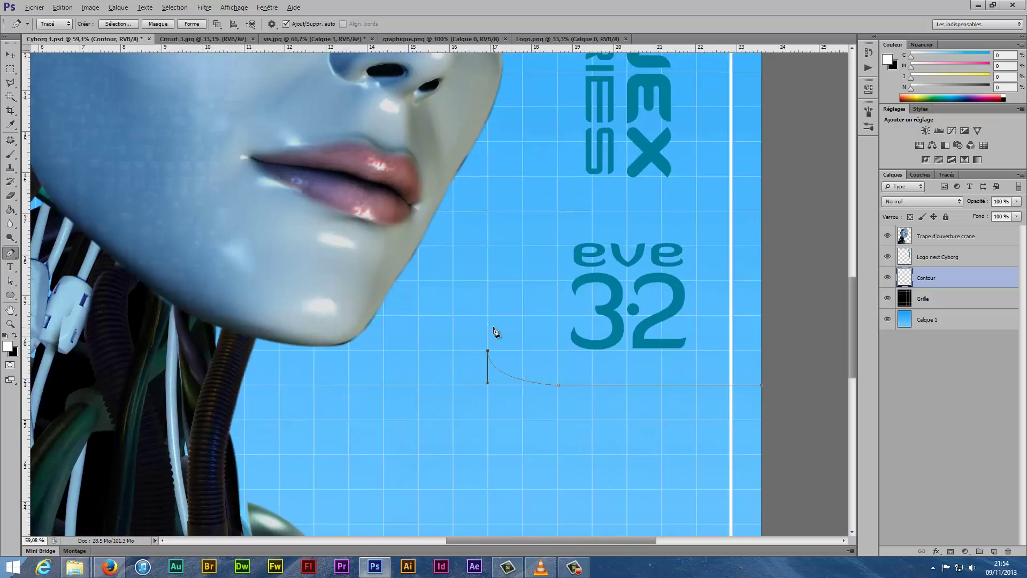
scroll(528, 138, "up", 5)
scroll(528, 138, "up", 3)
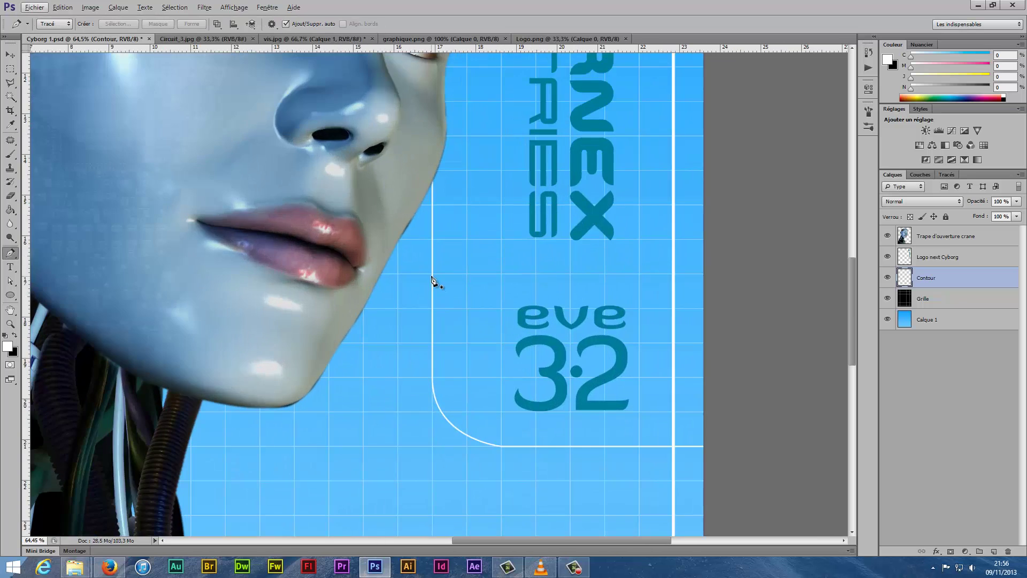
Stroke the path in white and give the cyborg layer a soft Drop Shadow
right_click(707, 278)
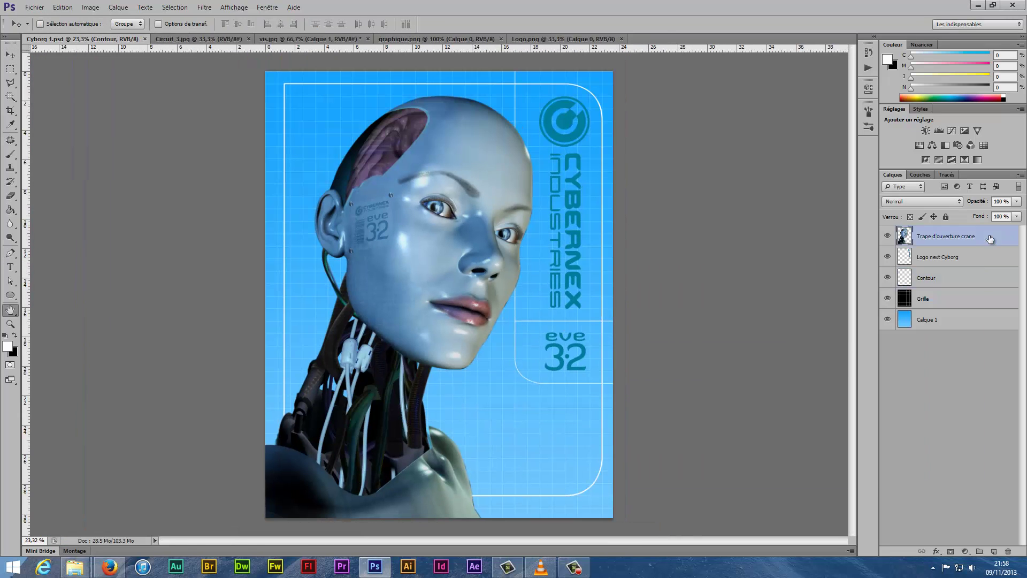
double_click(990, 239)
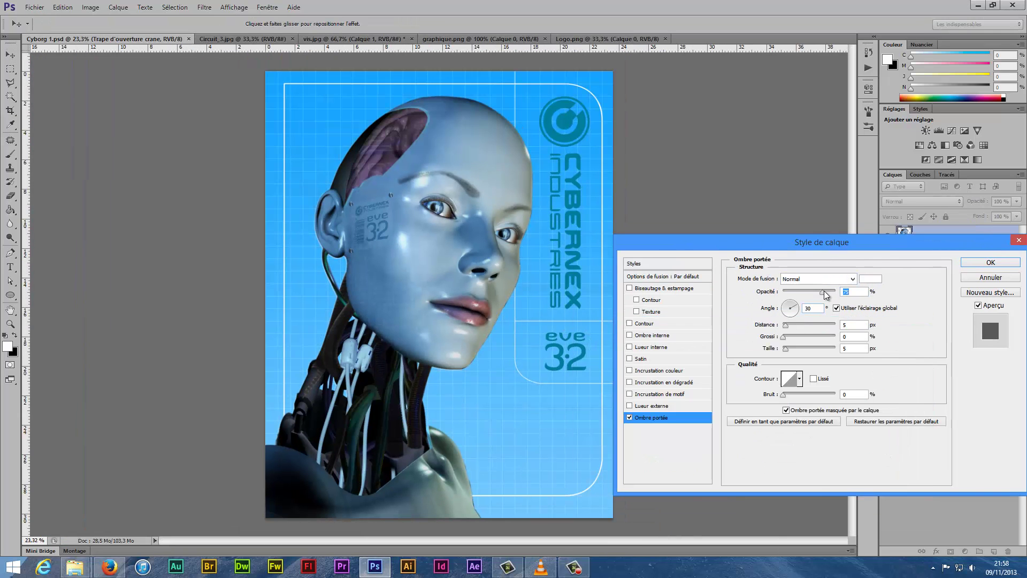
left_click_drag(782, 339, 793, 326)
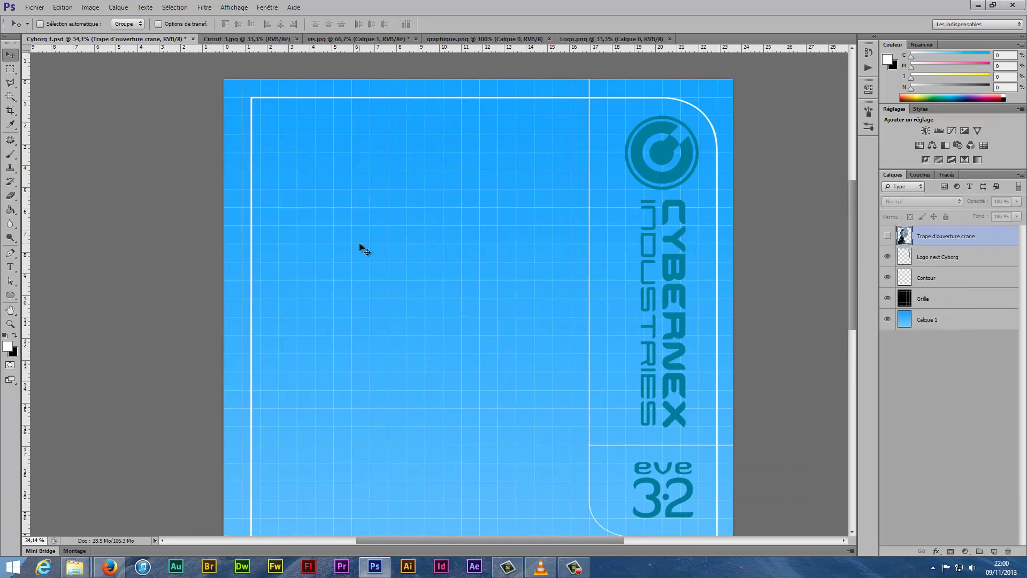
Draw a Pen path outlining the panel inside the rounded white frame
key("p")
left_click(252, 98)
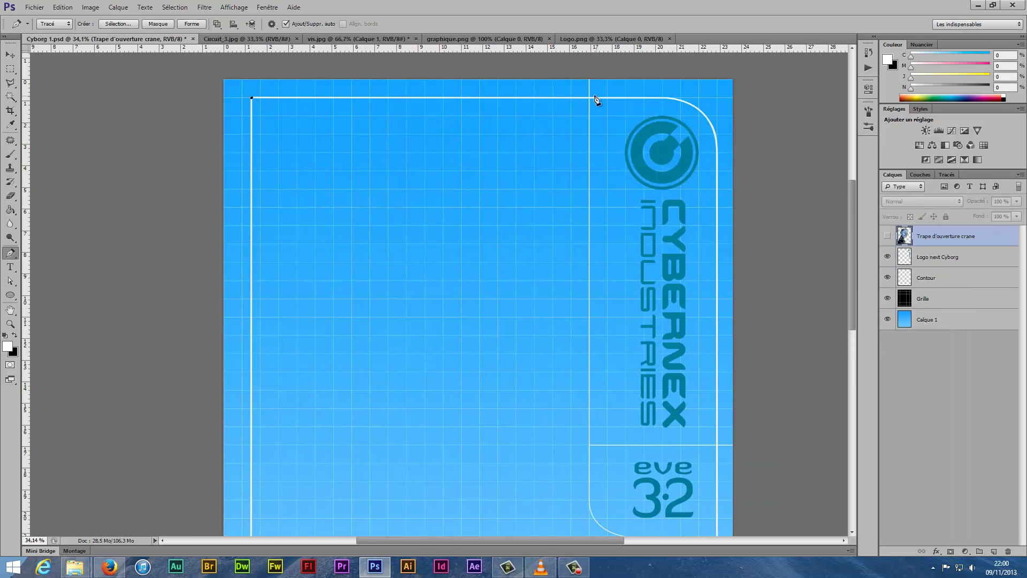
scroll(590, 102, "up", 2)
scroll(589, 465, "down", 5)
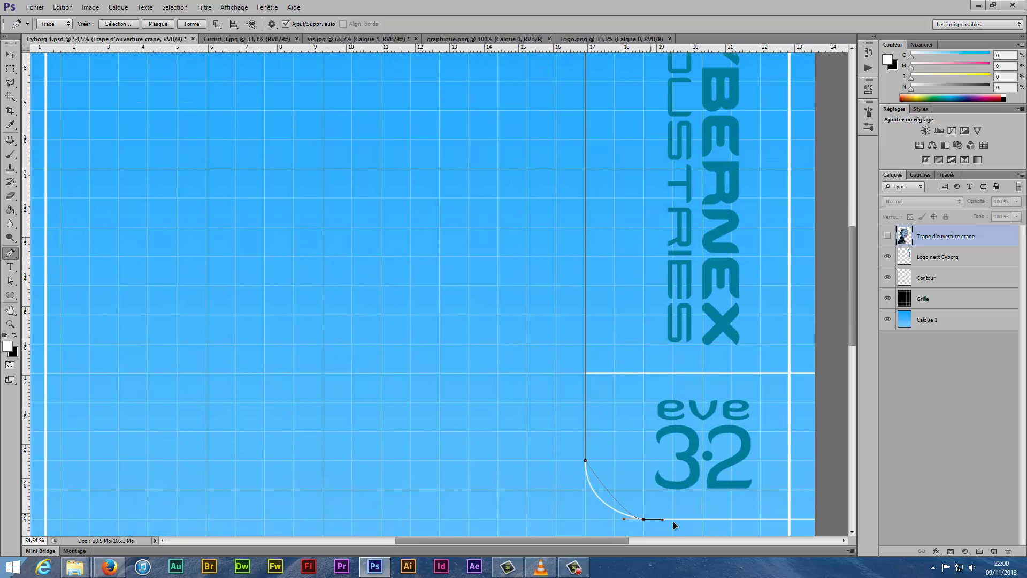
scroll(790, 481, "down", 2)
scroll(785, 428, "down", 3)
left_click(782, 388)
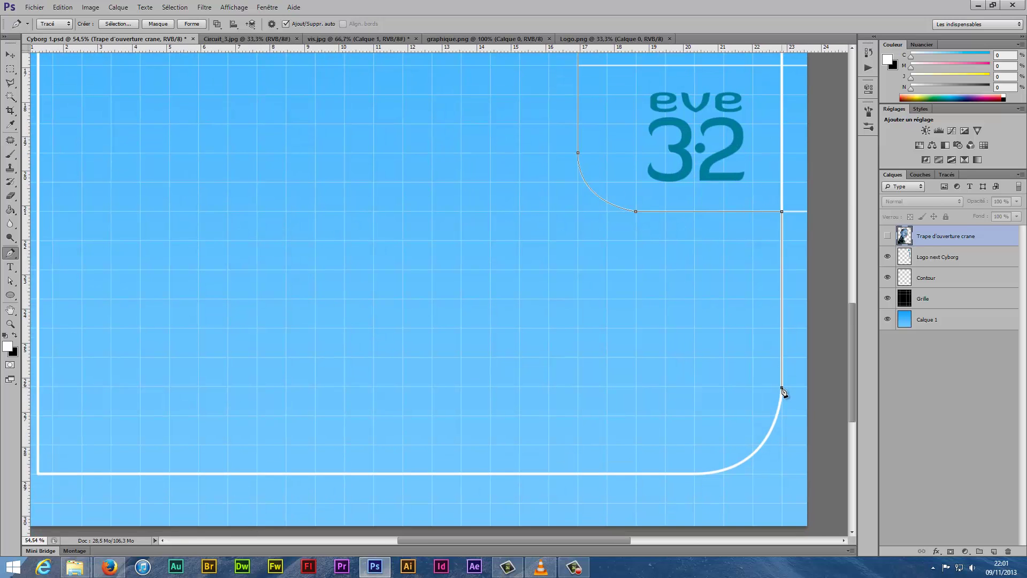
scroll(192, 484, "left", 3)
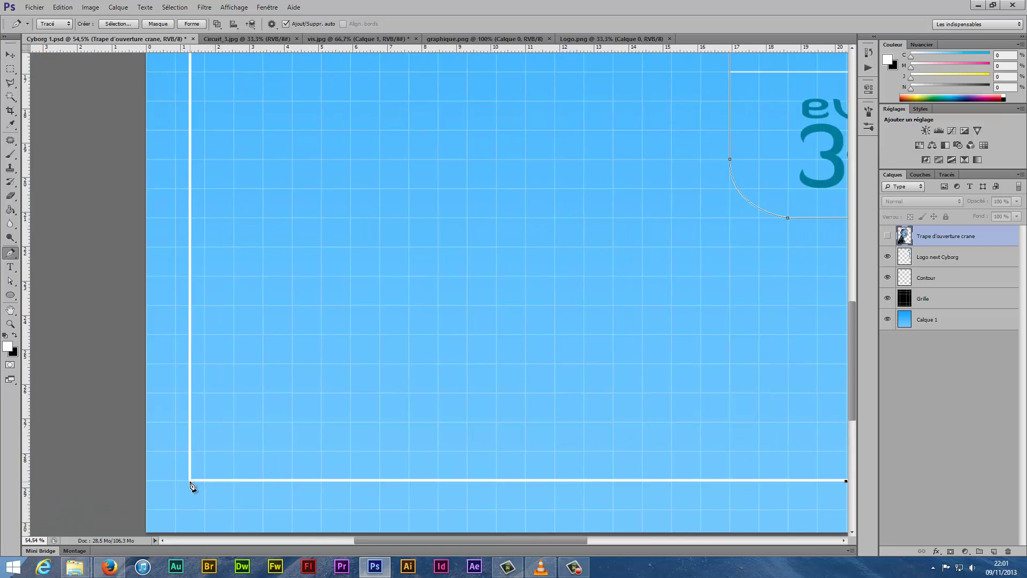
scroll(214, 374, "up", 10)
key("ctrl+0")
Fill the panel selection with a white-to-transparent Gradient Fill layer at about 50% opacity
key("ctrl+shift+alt+n")
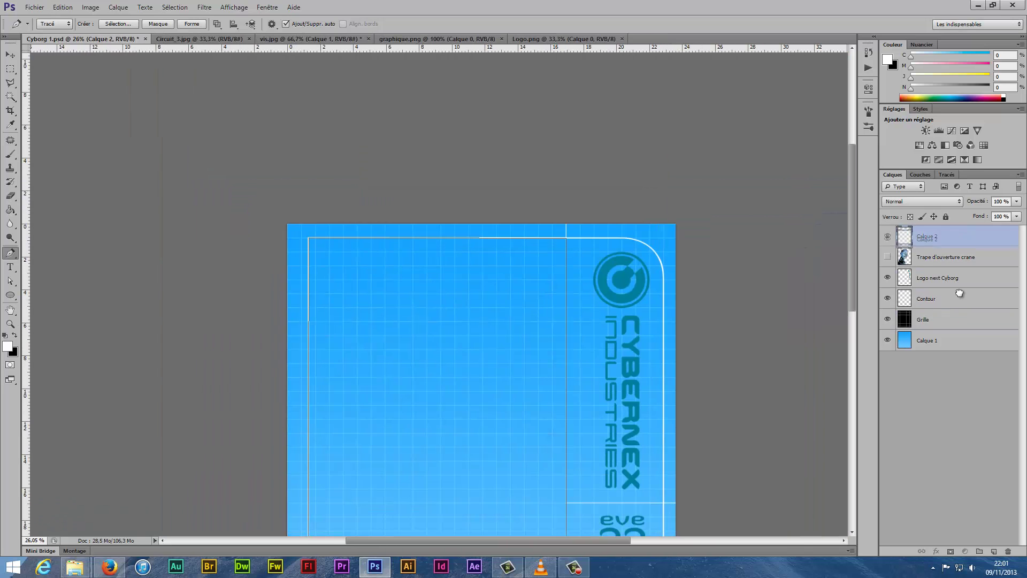
key("ctrl+bracketleft")
key("ctrl+bracketleft")
key("ctrl+bracketleft")
right_click(504, 235)
left_click(562, 289)
left_click(950, 552)
left_click(898, 335)
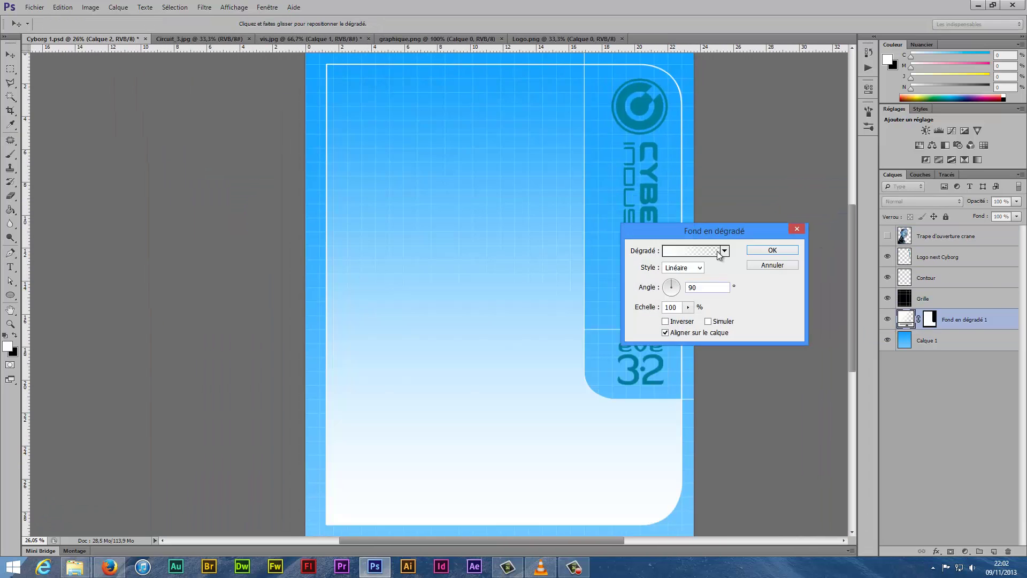
left_click(688, 307)
mouse_move(712, 319)
left_mouse_down()
mouse_move(722, 322)
mouse_move(707, 321)
left_mouse_up()
left_click(773, 249)
left_click_drag(1017, 201, 991, 214)
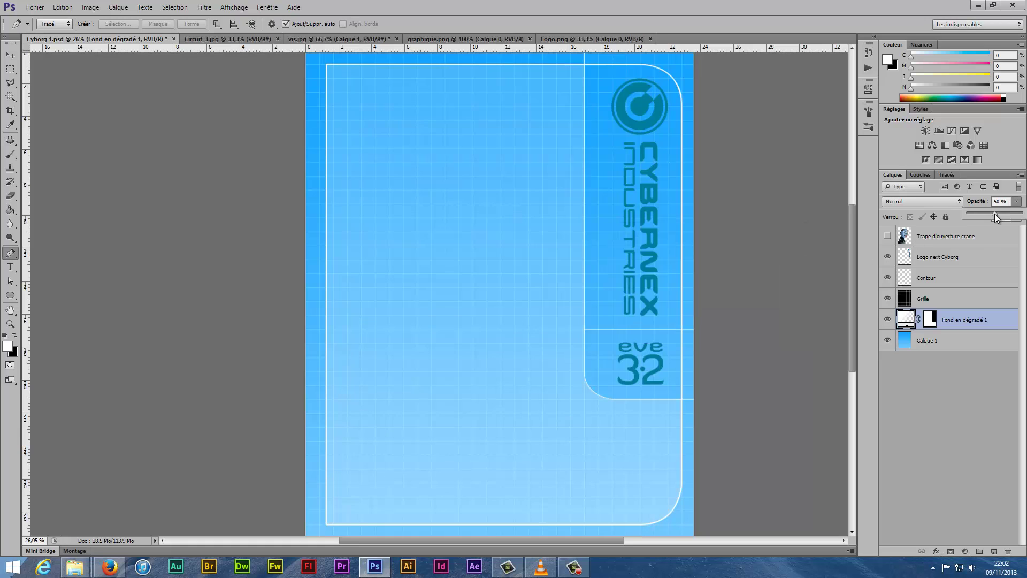
Fill a new layer with white inside the frame selection at roughly 23% opacity
left_click(682, 329)
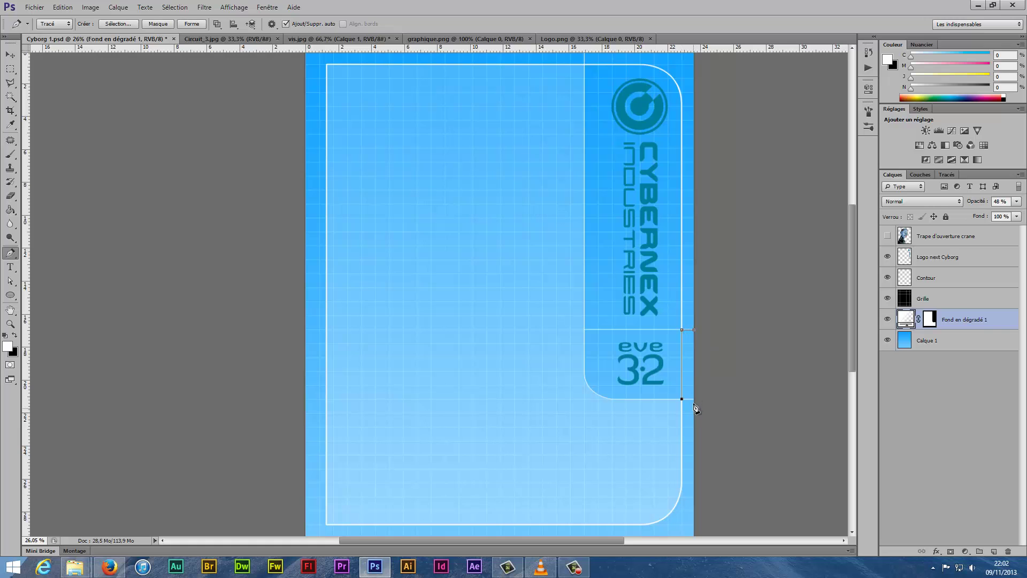
right_click(691, 353)
left_click(741, 168)
left_click(743, 230)
key("ctrl+shift+alt+n")
key("g")
left_click(1016, 201)
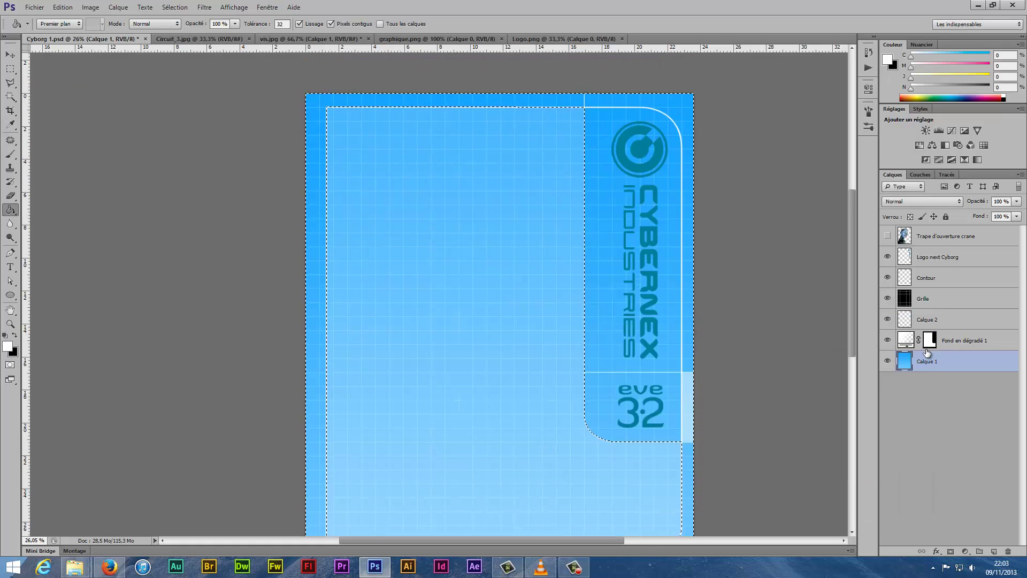
key("ctrl+shift+alt+n")
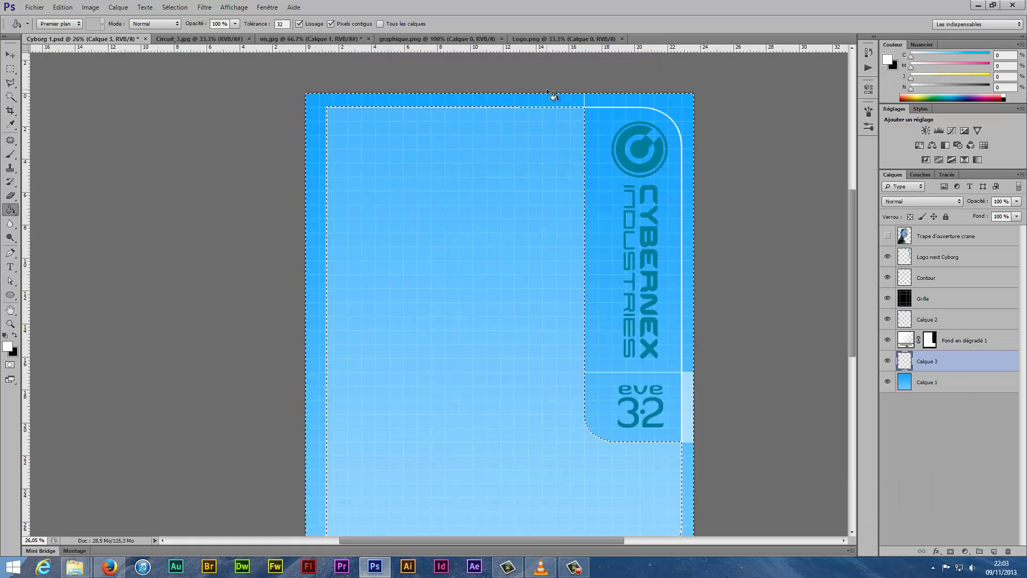
left_click(425, 229)
key("ctrl+d")
left_click(1017, 201)
left_click_drag(965, 211, 975, 212)
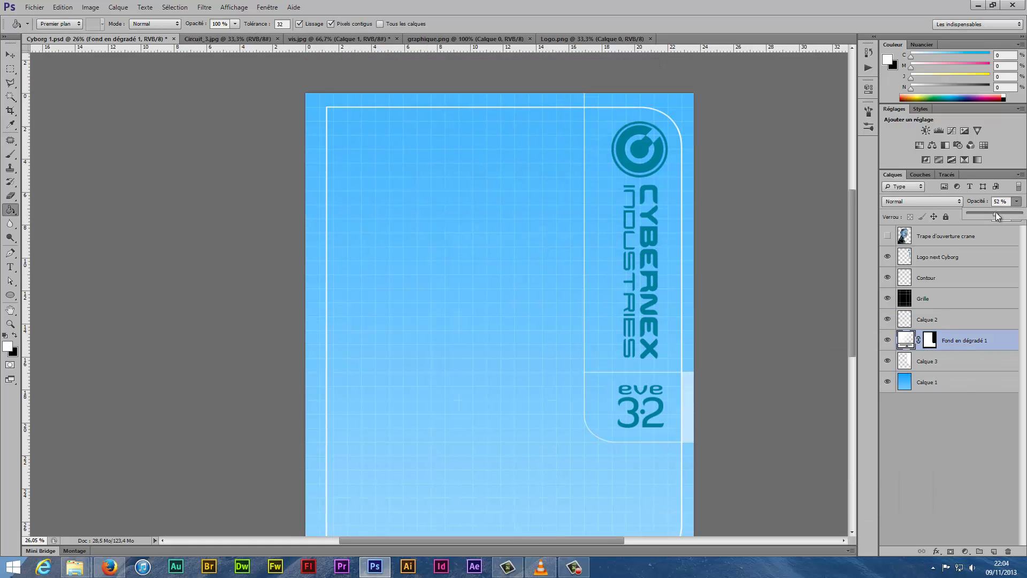
Start another Pen path at the poster's top edge
key("p")
scroll(586, 97, "up", 3)
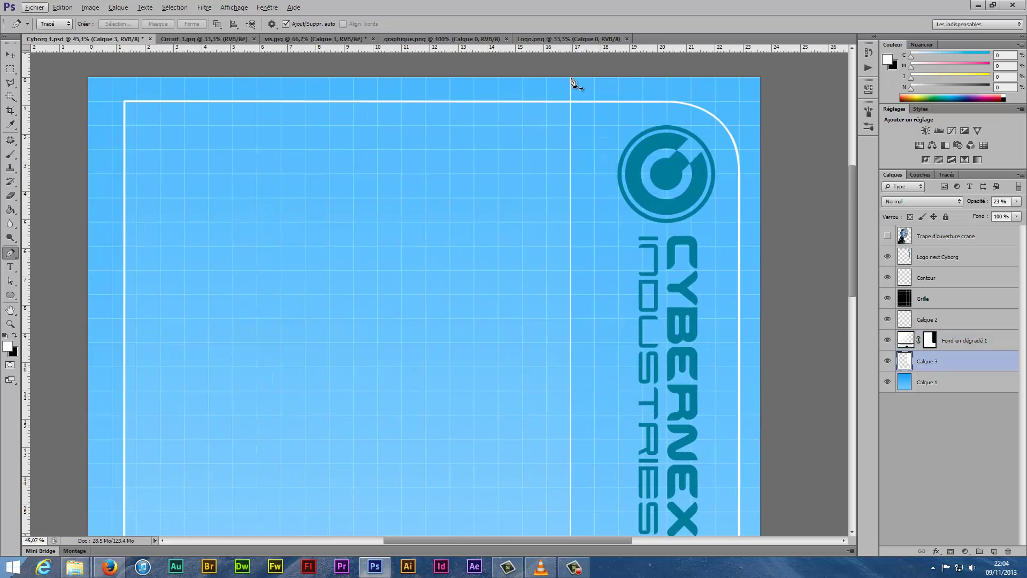
left_click(571, 78)
key("alt+bracketright")
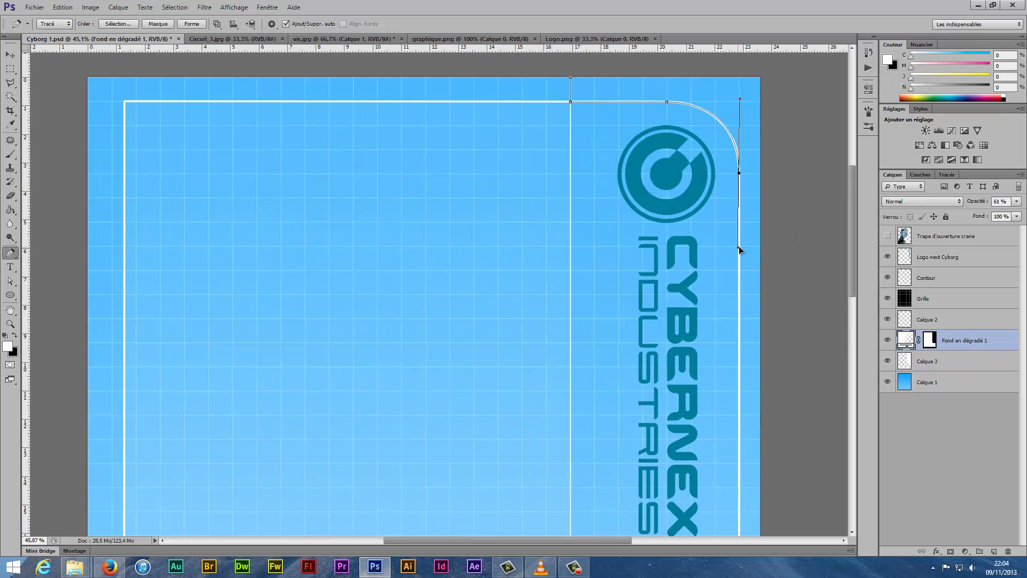
scroll(740, 268, "down", 5)
scroll(771, 161, "up", 5)
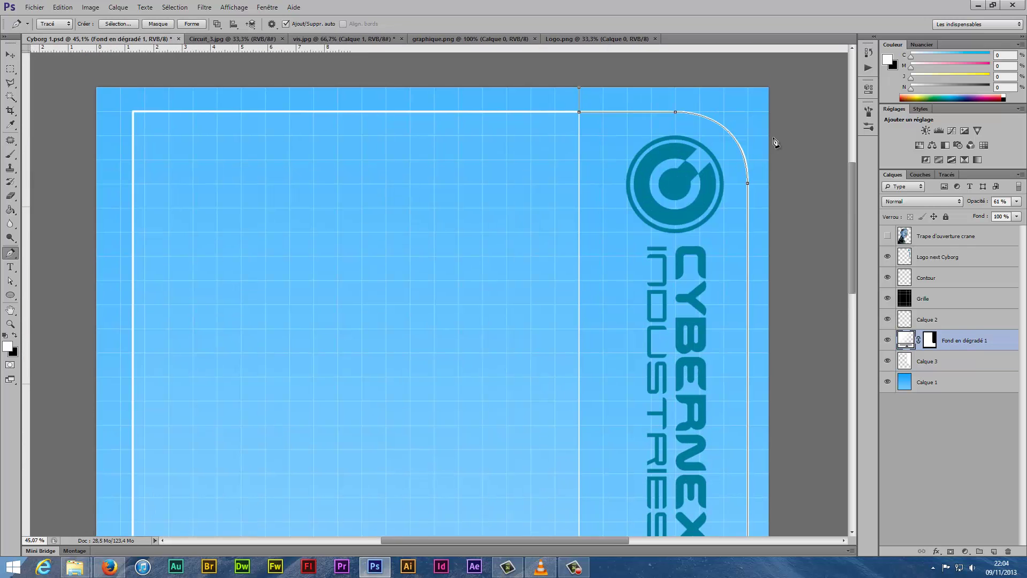
right_click(580, 94)
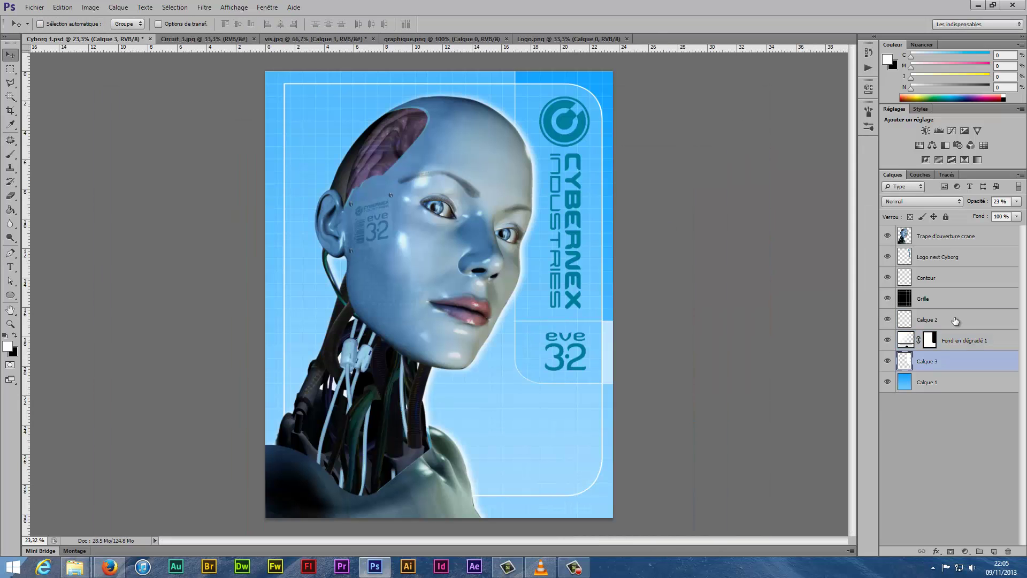
Name the merged layer 'Transparence du fond' and draw a paragraph text box in black Arial
type("Transparence du fond")
key("Return")
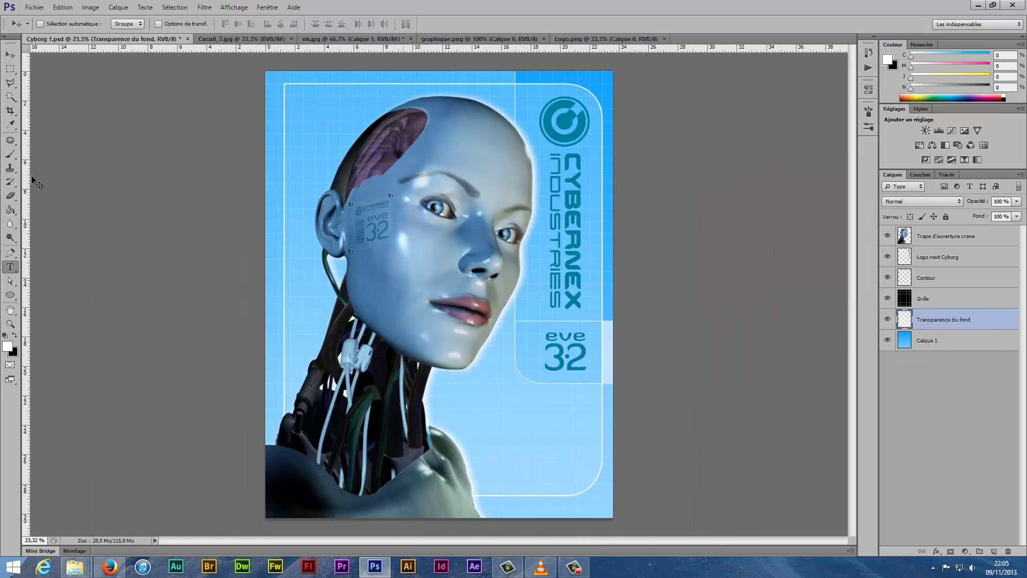
left_click(476, 187)
left_click_drag(283, 170, 589, 191)
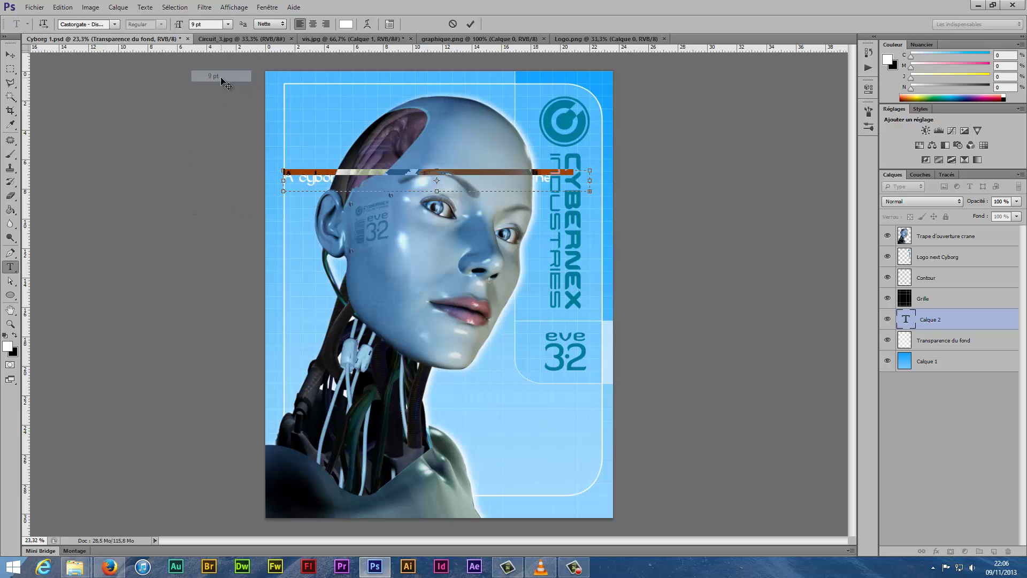
left_click(114, 24)
left_click(139, 173)
key("Escape")
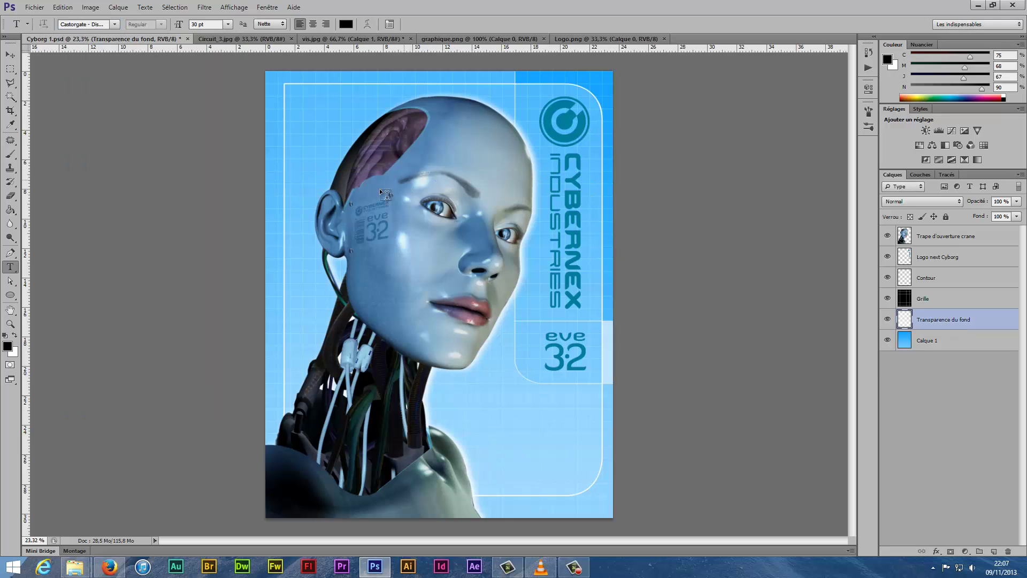
left_click_drag(272, 156, 607, 172)
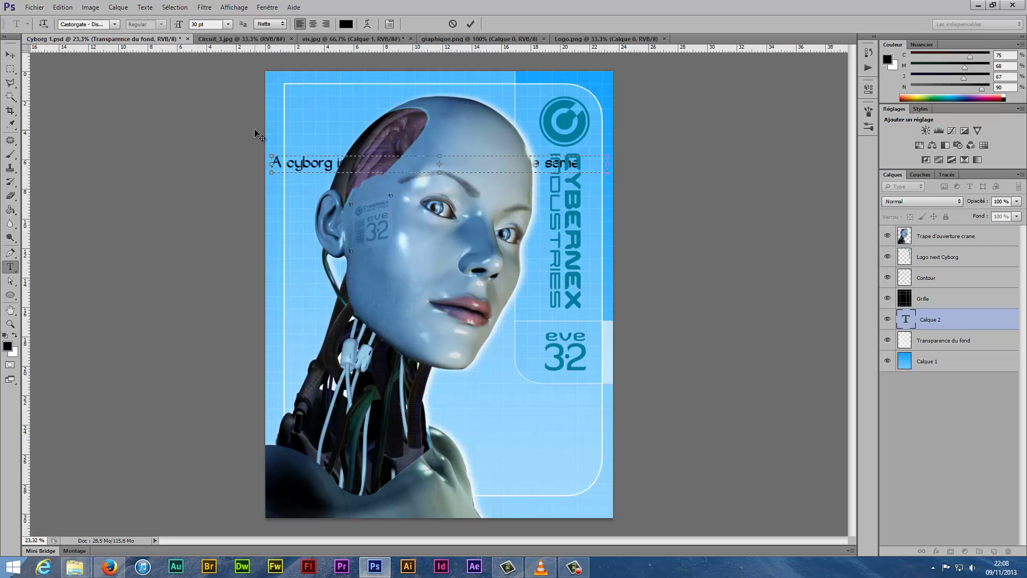
Shrink the cyborg caption text and rotate it to run vertically
key("ctrl+a")
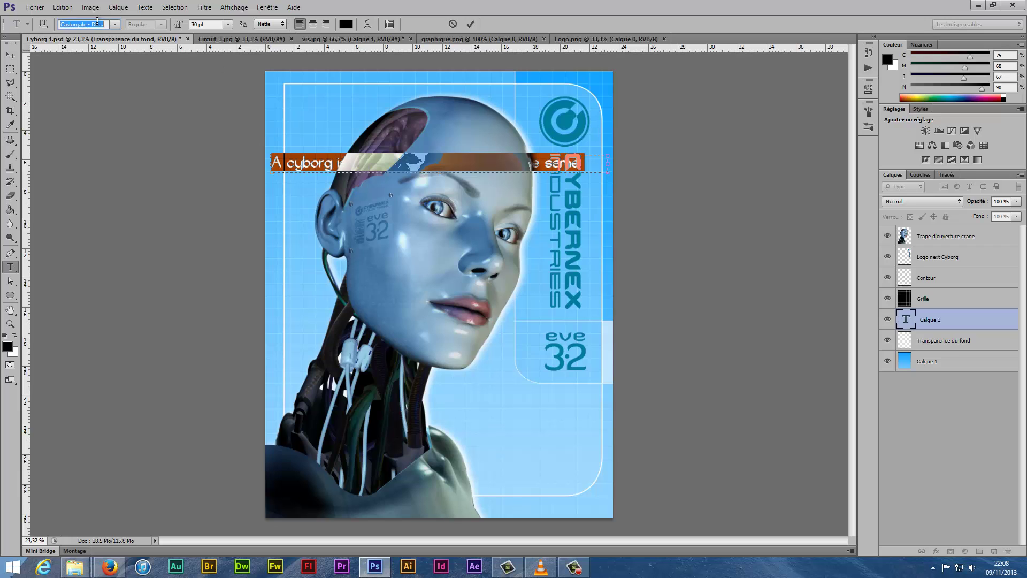
key("ctrl+t")
key("Return")
key("t")
left_click(435, 164)
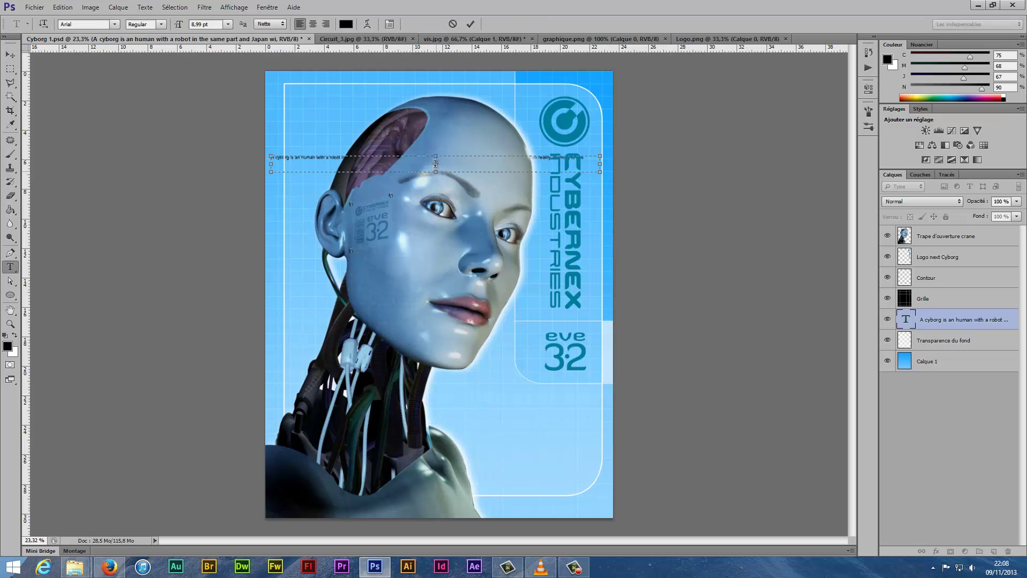
key("ctrl+t")
Move the vertical caption to the left edge and shorten the text block slightly
left_click_drag(442, 168, 275, 200)
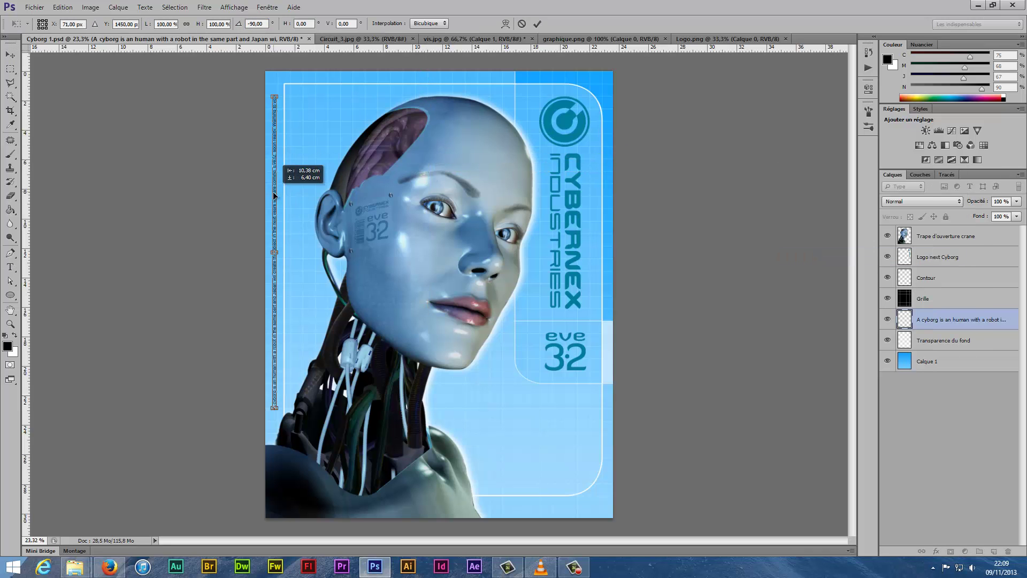
scroll(275, 200, "up", 10)
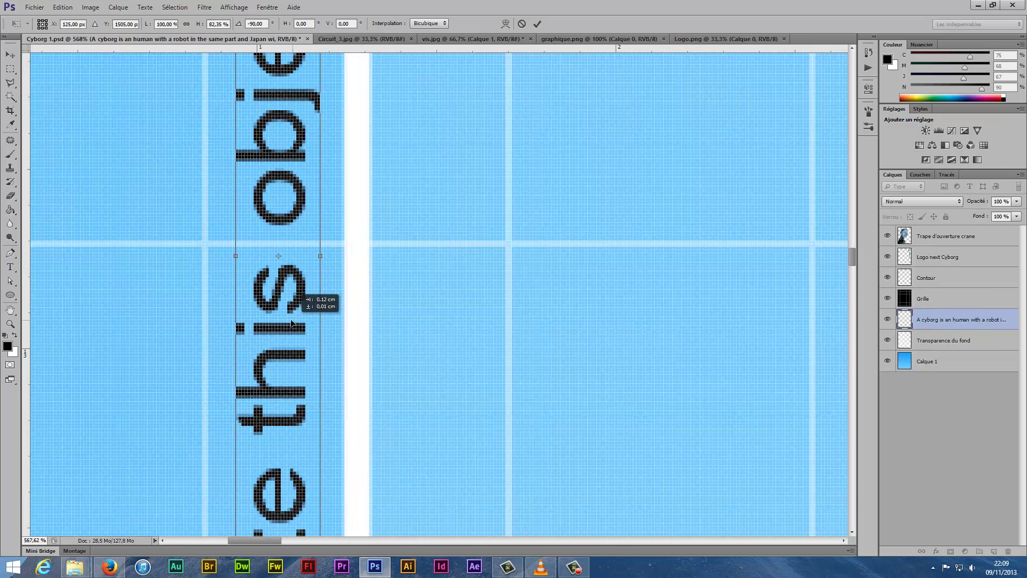
left_click_drag(208, 238, 264, 260)
key("Return")
key("ctrl+0")
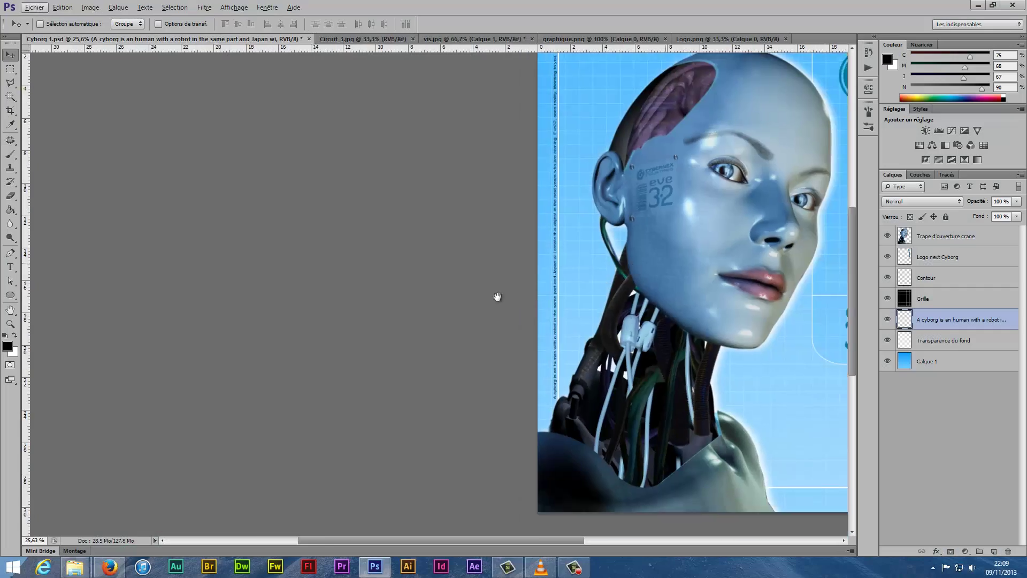
Save the poster as a JPEG on the Desktop
key("ctrl+shift+s")
left_click(540, 286)
left_click(514, 346)
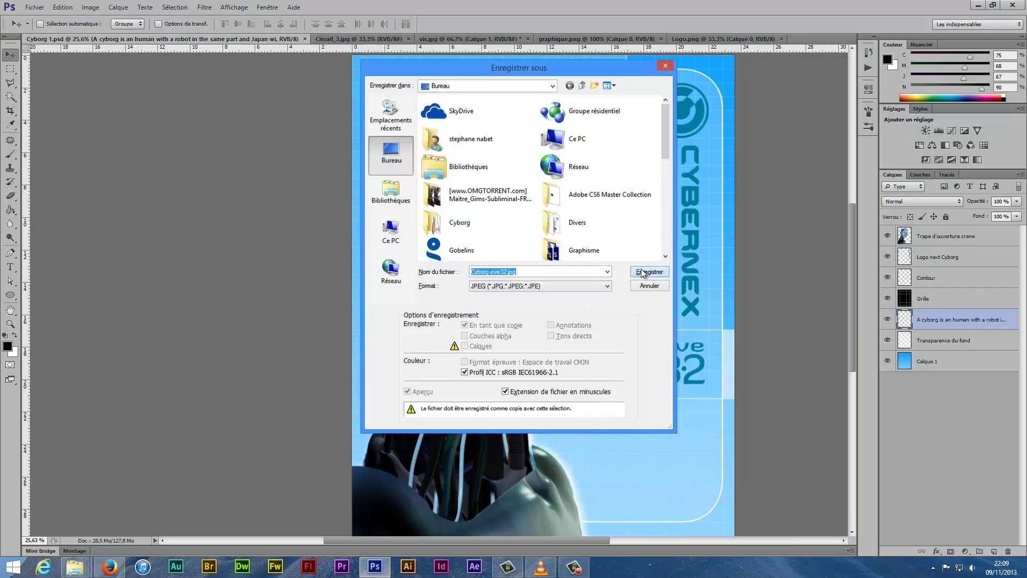